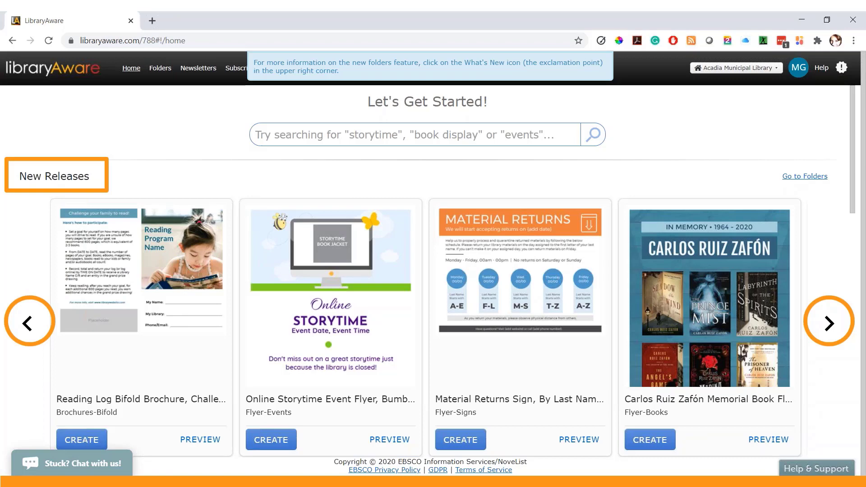
- Look through the home page's template sections, including My Starred Items, LibraryAware Staff Picks and Trending Now
scroll(433, 271, down, 9)
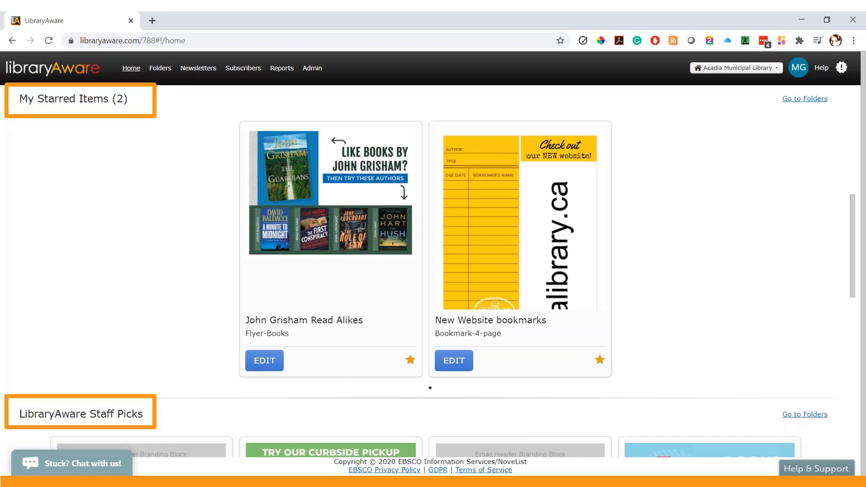
scroll(434, 270, down, 10)
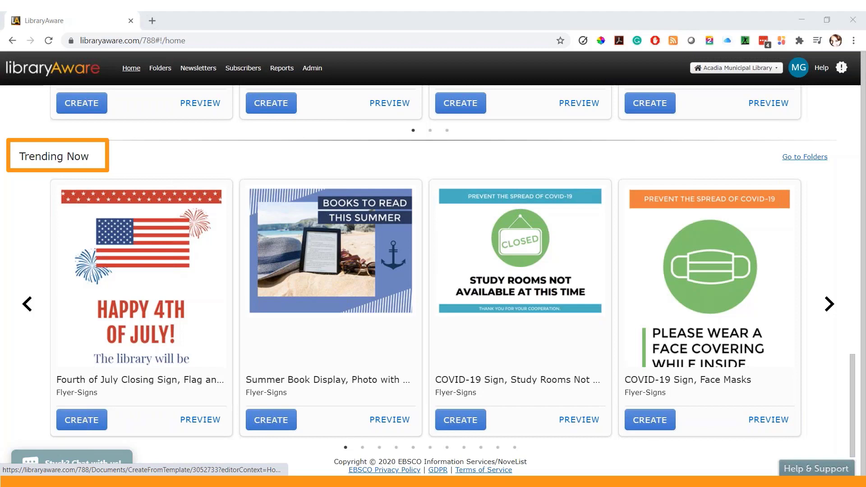
scroll(434, 271, up, 7)
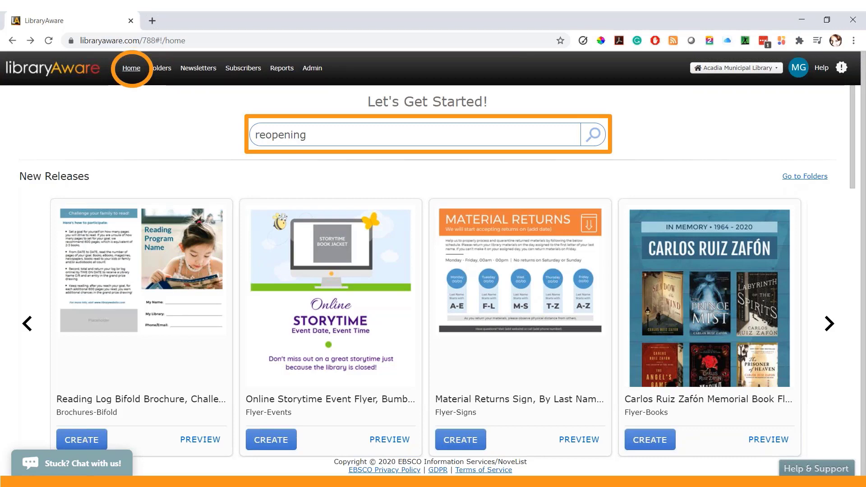
- Search the templates for "reopening" and narrow the results by format
key(Return)
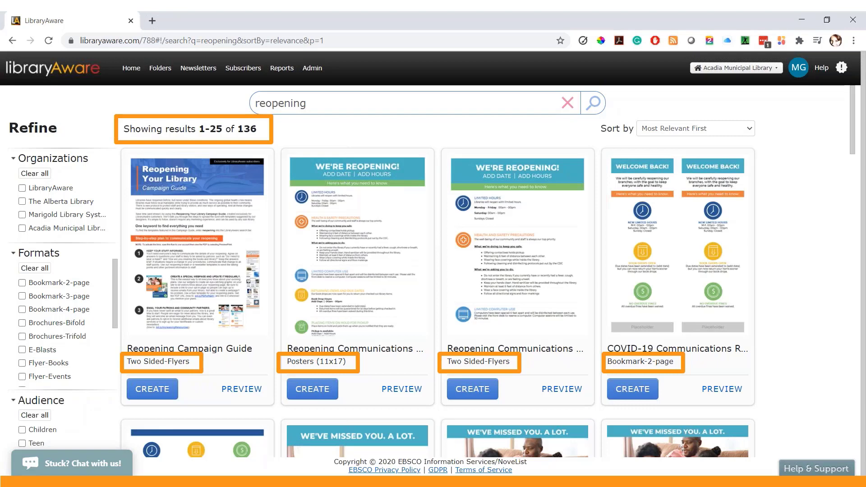
scroll(63, 316, down, 2)
click(22, 379)
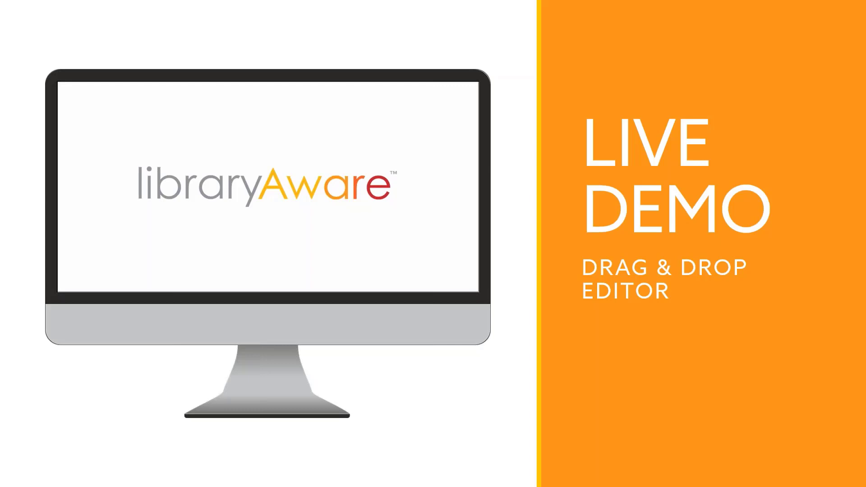
- End the slide show, switch to LibraryAware in Chrome and search the templates for "reopening"
key(Escape)
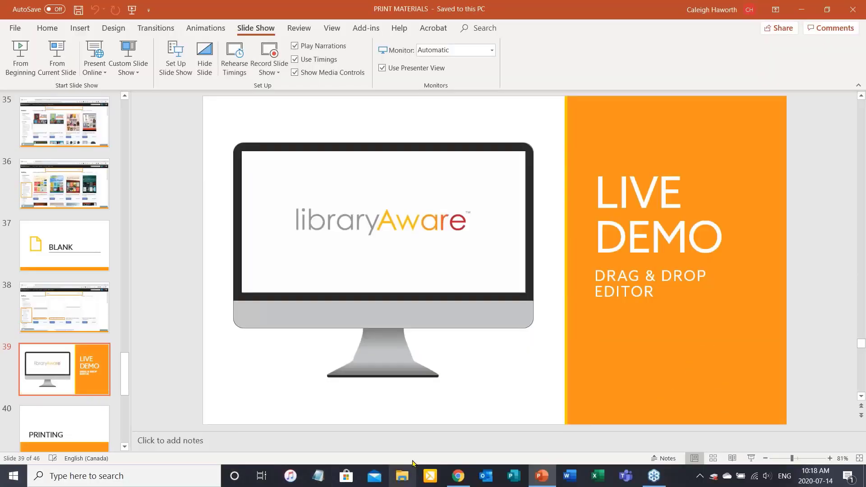
click(458, 476)
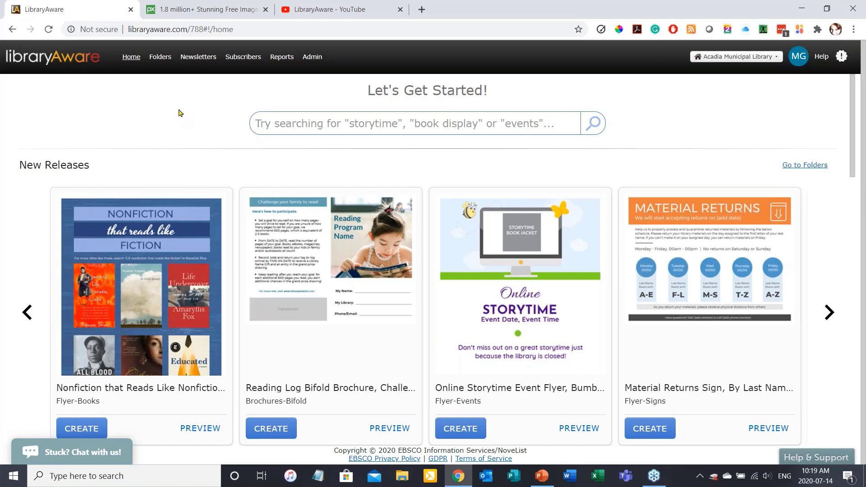
click(288, 120)
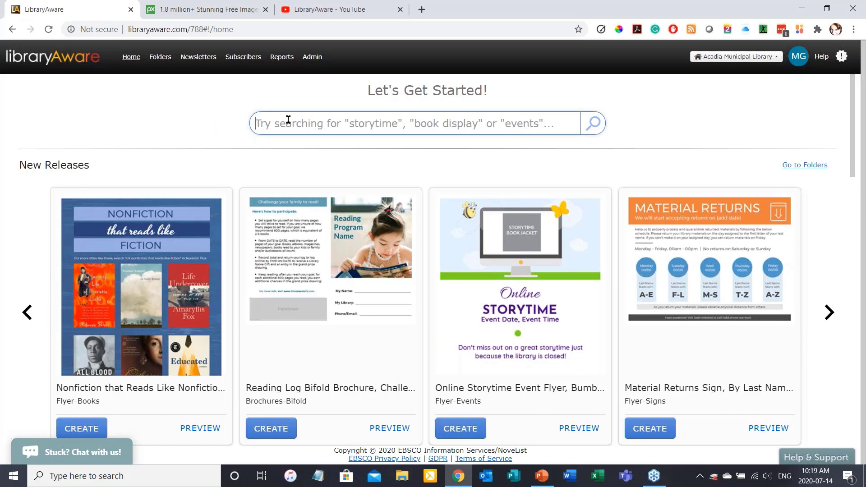
text(reopening)
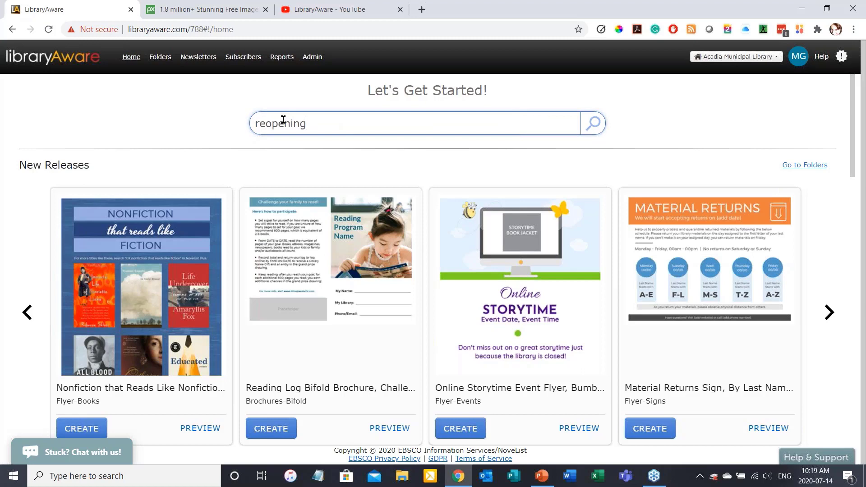
click(100, 77)
key(Return)
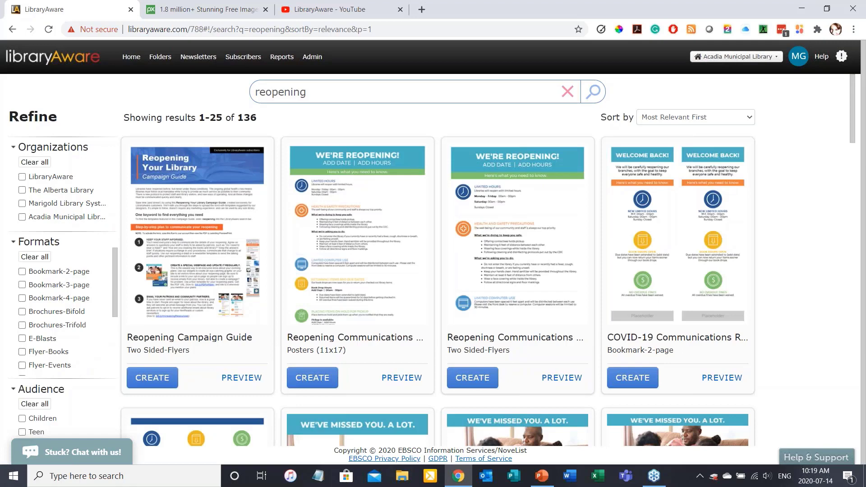
- Filter the results to the Flyer-Signs format and create a document from the COVID-19 Communications "We're Reopening!" template
scroll(48, 330, down, 2)
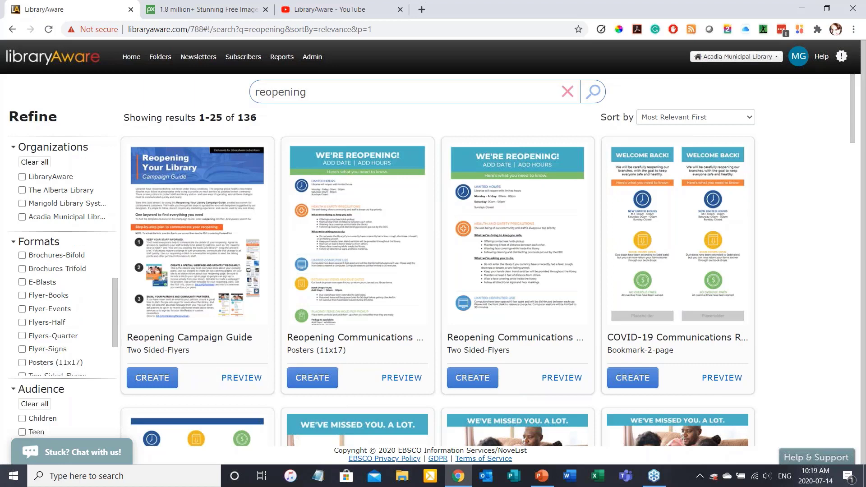
click(22, 349)
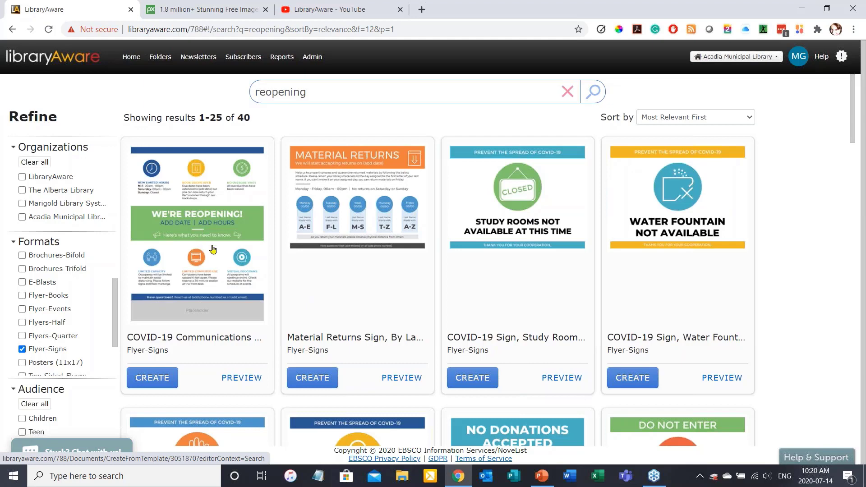
click(149, 380)
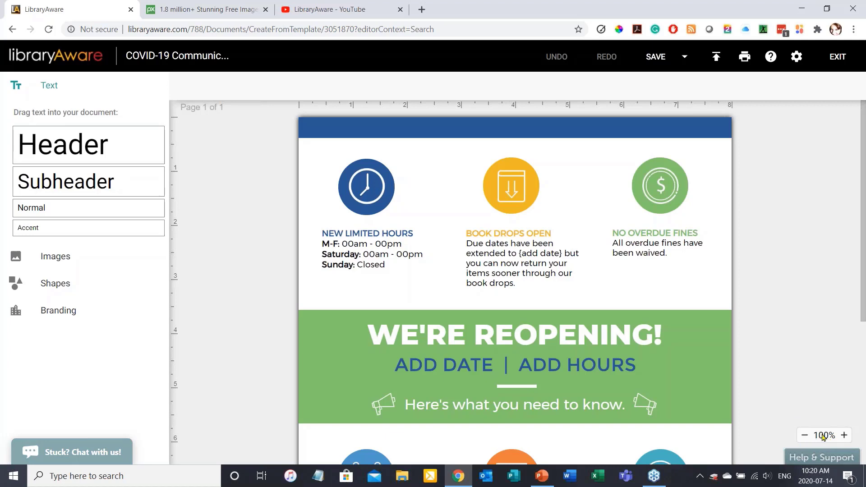
- Examine the flyer's layout at different zoom levels, ending with the page at 90%
click(845, 436)
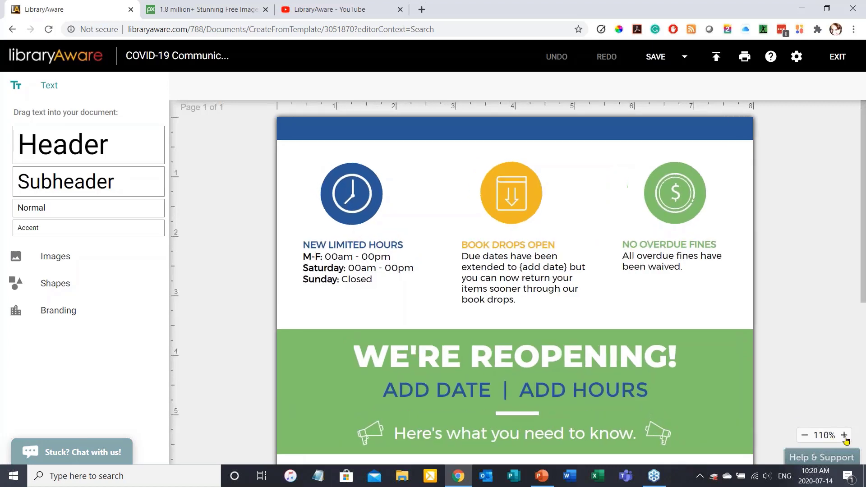
click(806, 437)
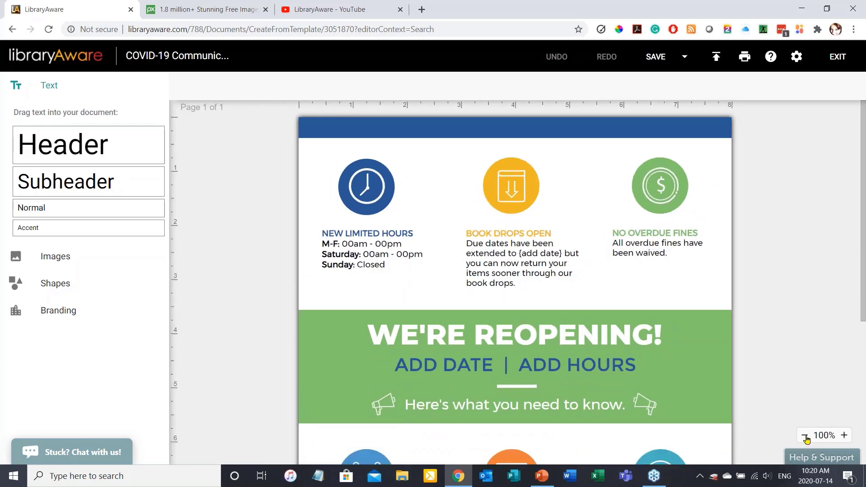
click(806, 437)
click(806, 436)
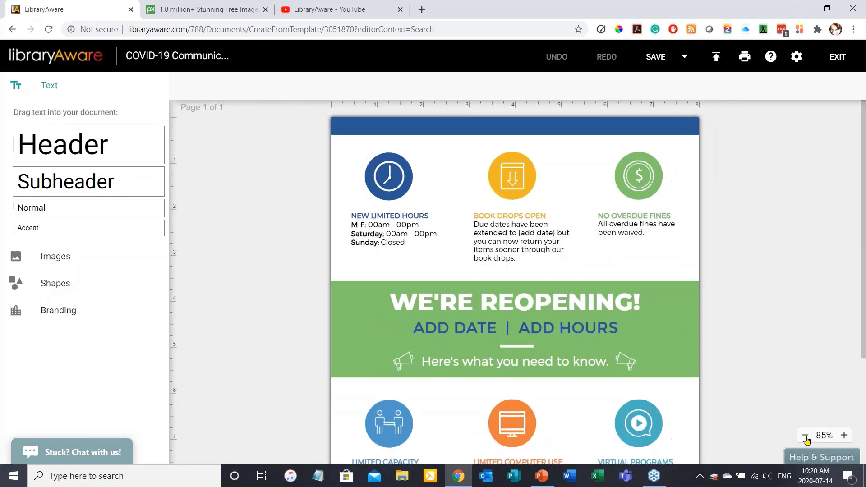
click(806, 436)
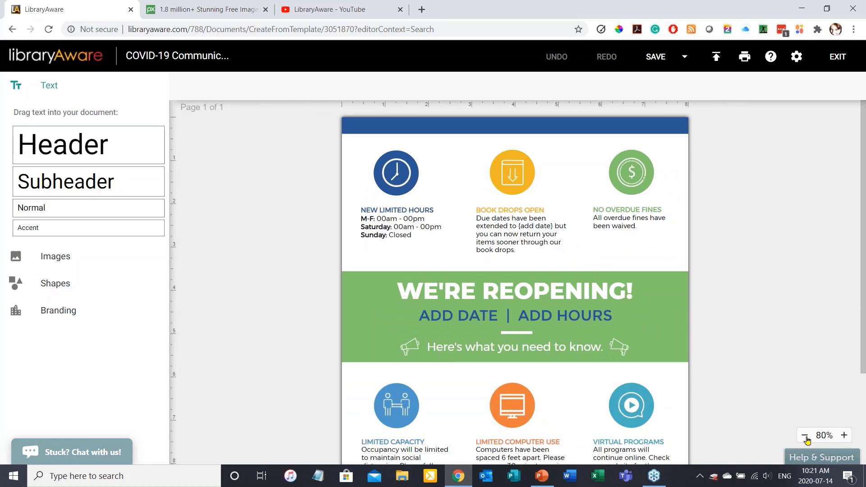
click(806, 437)
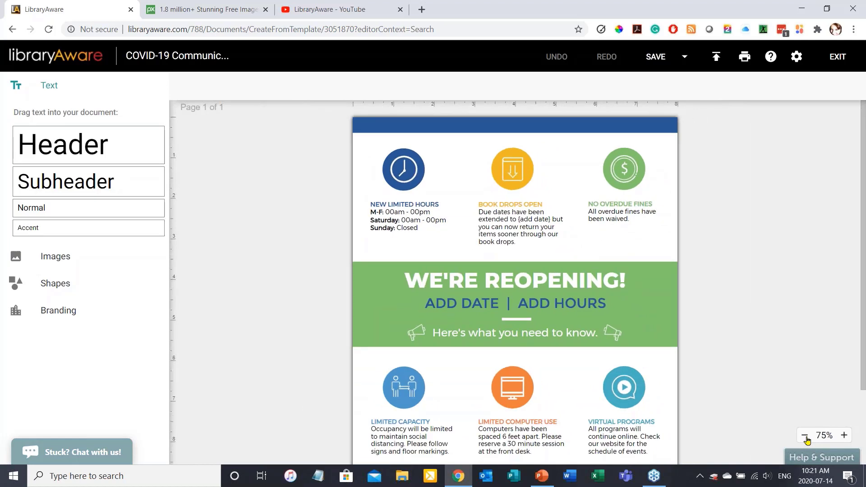
scroll(777, 384, down, 3)
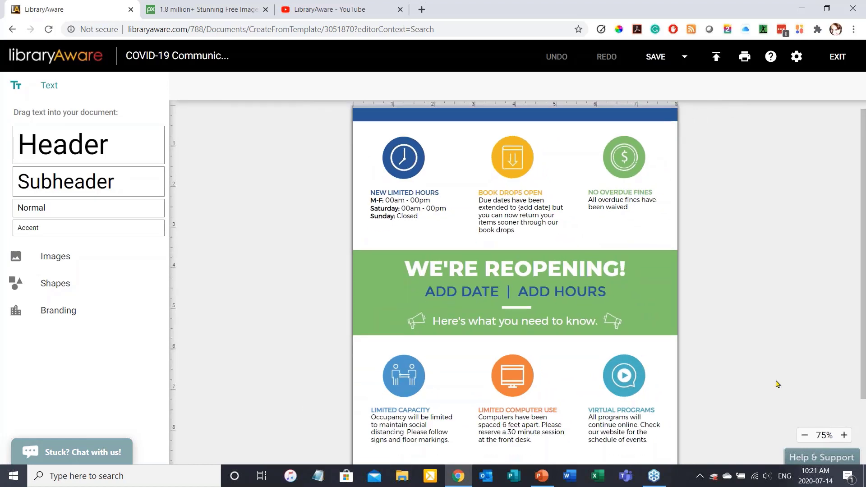
scroll(777, 384, up, 3)
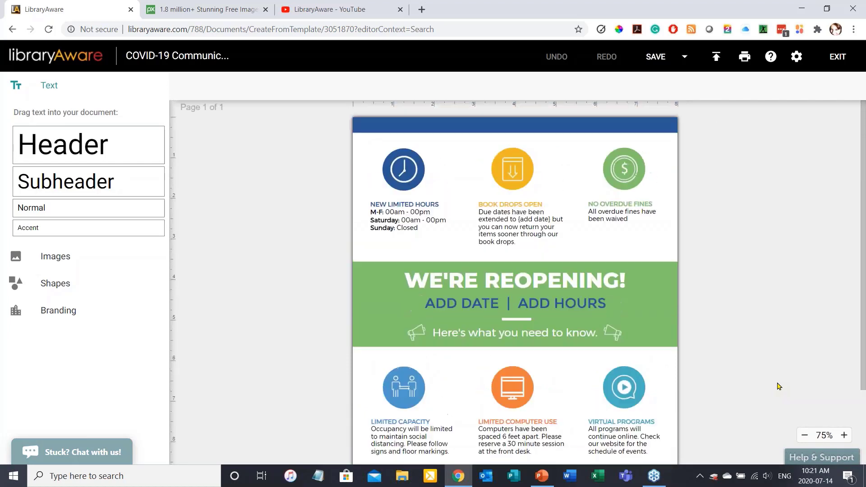
click(846, 435)
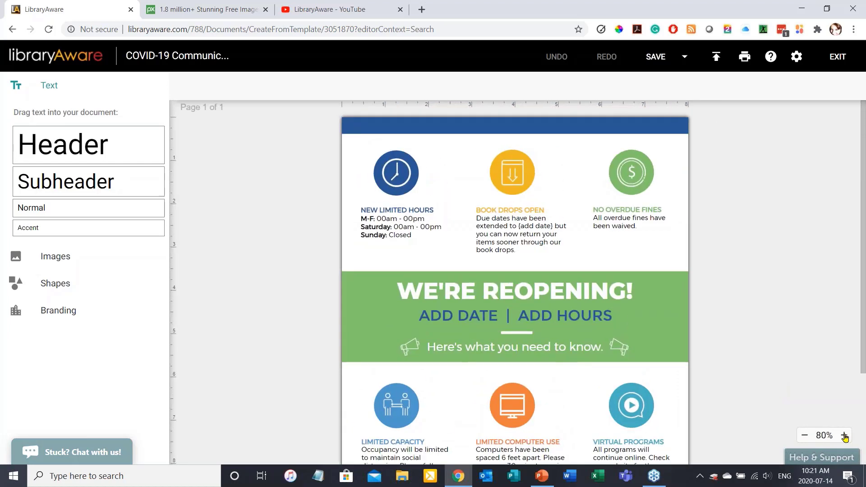
click(846, 436)
click(845, 436)
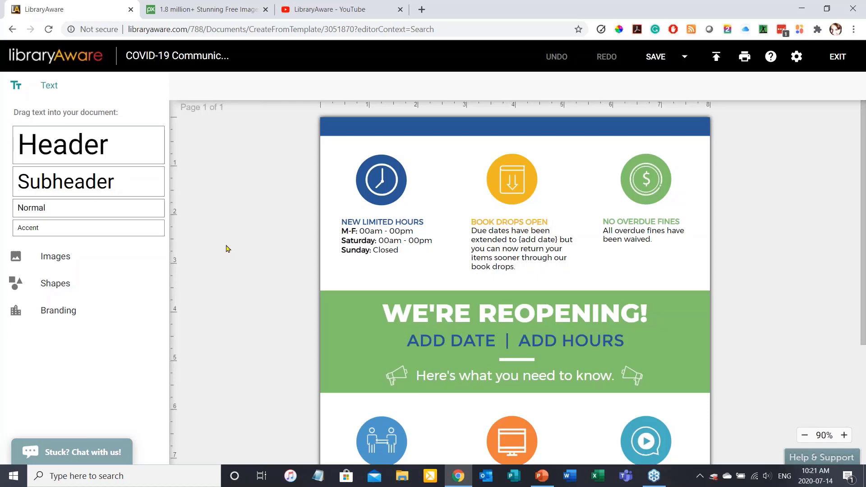
- In the New Limited Hours text, set the M-F hours to 10:00am - 5:00pm
click(391, 245)
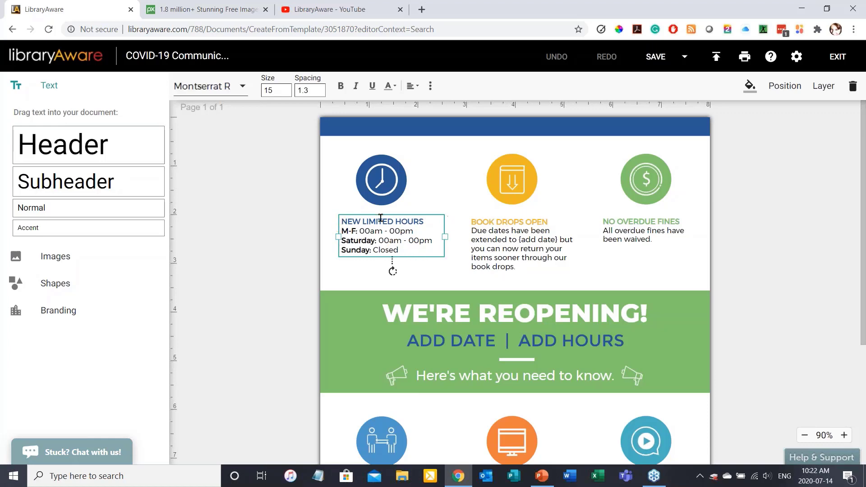
click(398, 236)
click(430, 225)
drag(360, 231, 370, 232)
text(10:00)
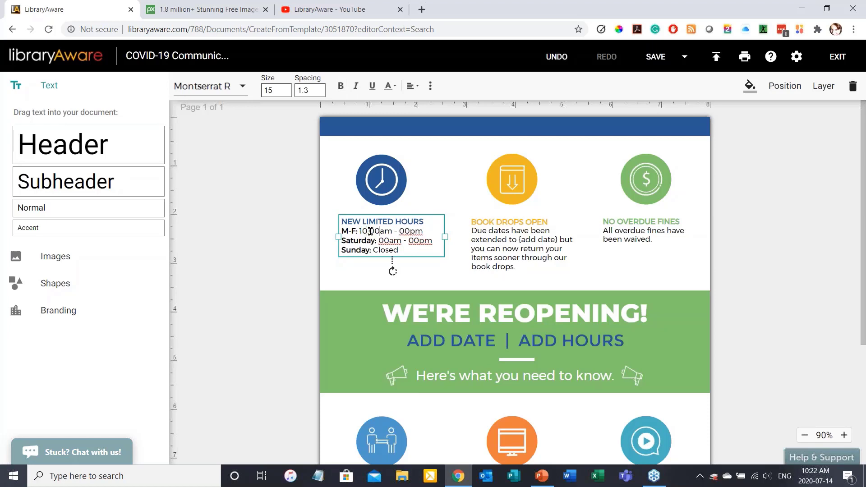
drag(399, 232, 409, 232)
text(5:00)
- Replace the Saturday placeholder hours with 12:00pm - 5:00pm
drag(434, 240, 380, 241)
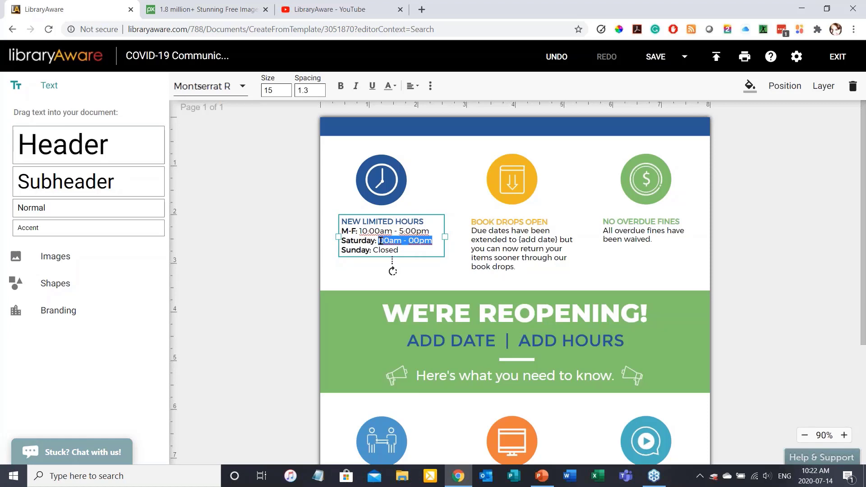
text(12:00pm)
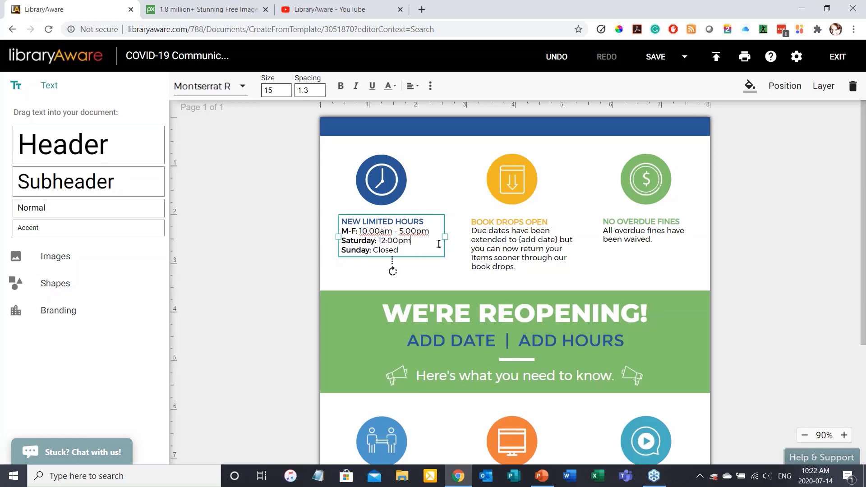
text( - 5:000pm)
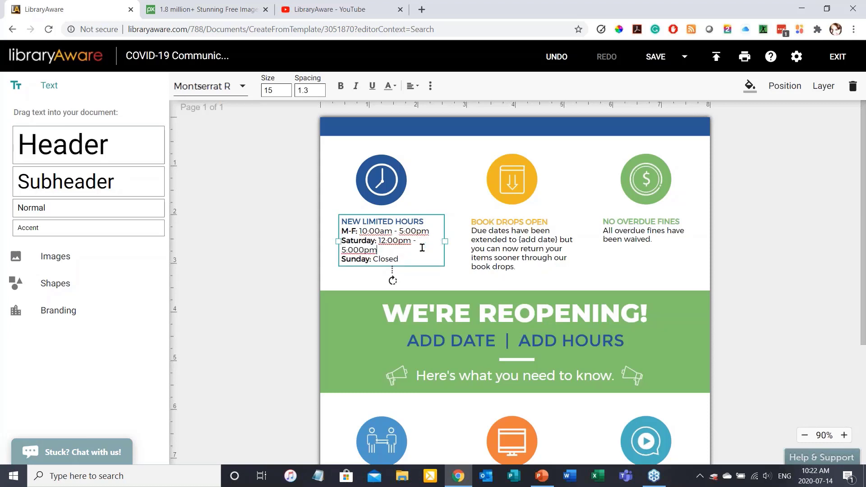
click(355, 250)
key(BackSpace)
- Try font size 14 on the whole New Limited Hours text, and return it to 15
drag(413, 263, 340, 221)
click(286, 93)
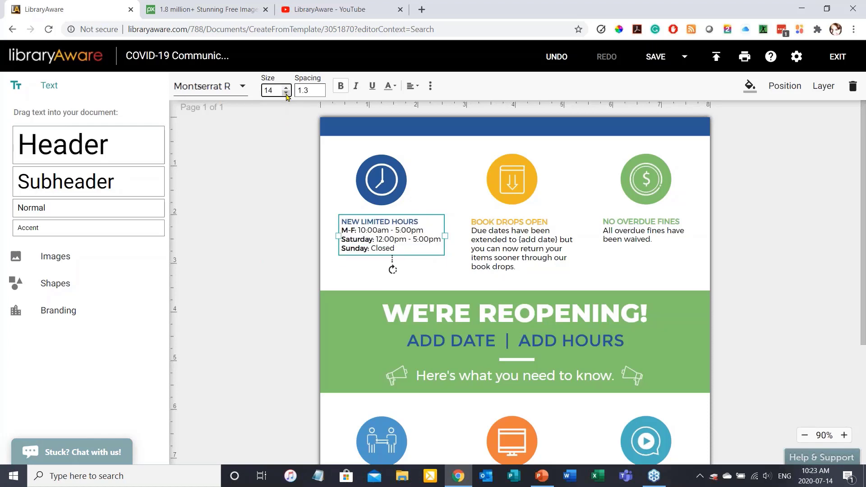
click(286, 89)
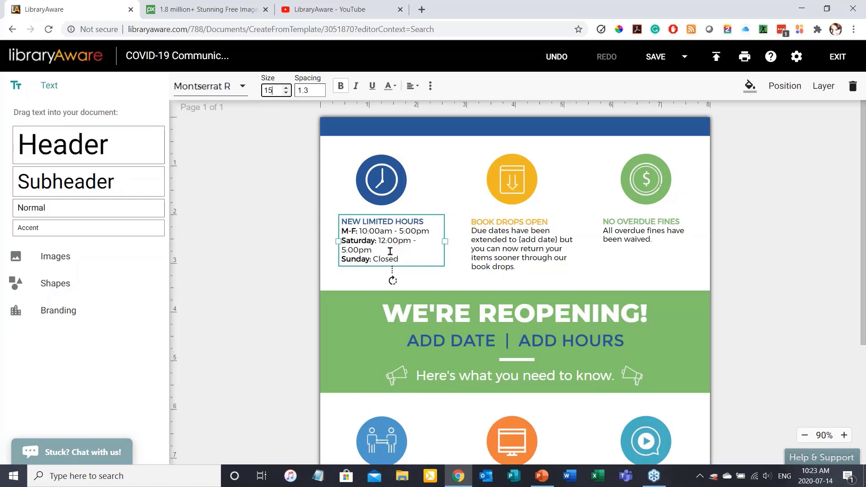
- Shorten the opening hours to "10 am - 5 pm" for M-F and "12 pm - 5 pm" for Saturday
drag(368, 231, 381, 230)
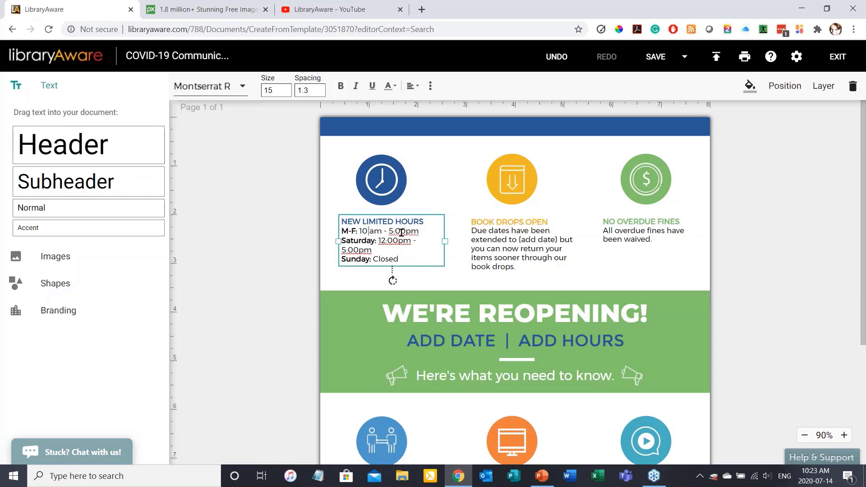
drag(405, 233, 395, 231)
key(BackSpace)
key(BackSpace)
key(BackSpace)
key(BackSpace)
key(BackSpace)
key(BackSpace)
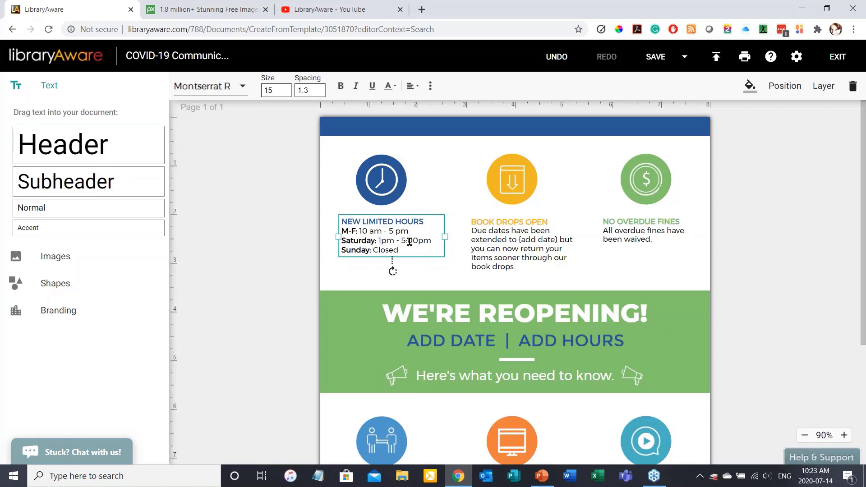
text(2)
key(BackSpace)
key(BackSpace)
key(BackSpace)
click(428, 272)
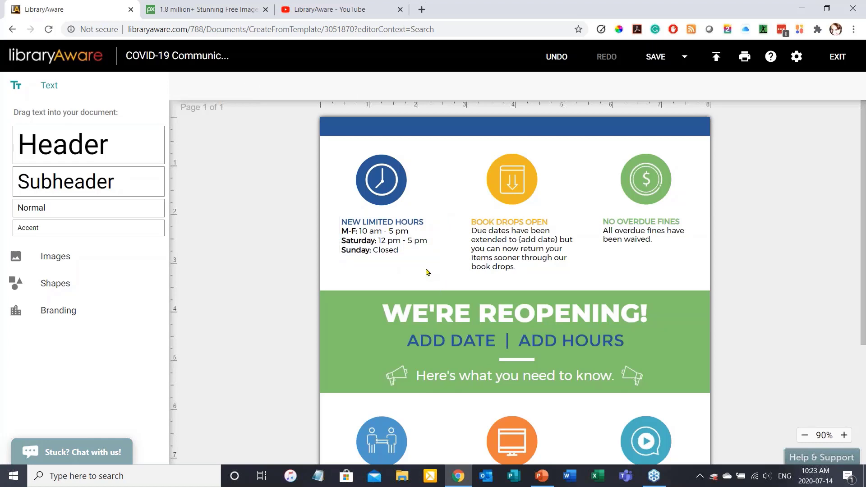
- Set the line spacing of the whole New Limited Hours text block to 1.5
click(410, 246)
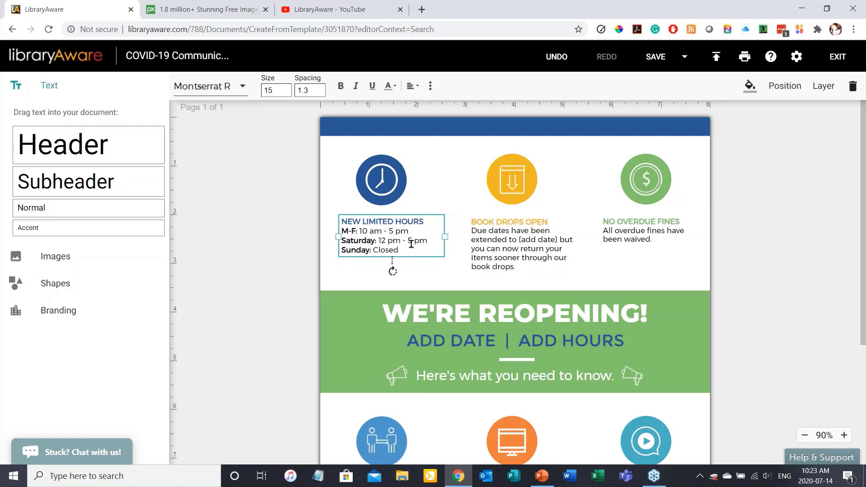
drag(406, 252, 343, 221)
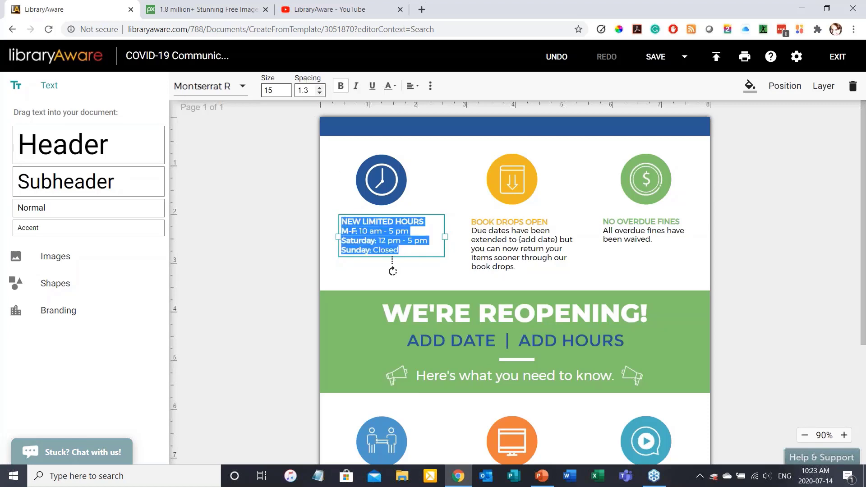
click(321, 90)
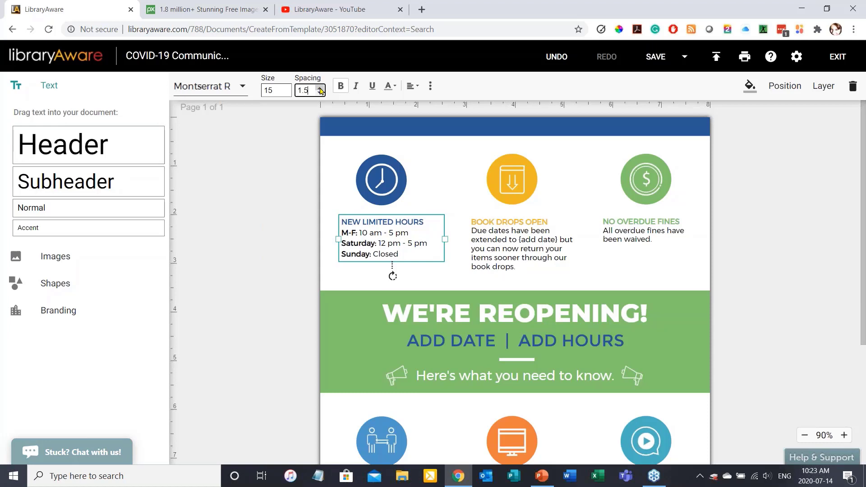
- Set the line spacing of the whole Book Drops Open text block to 1.5, matching the New Limited Hours block
click(268, 262)
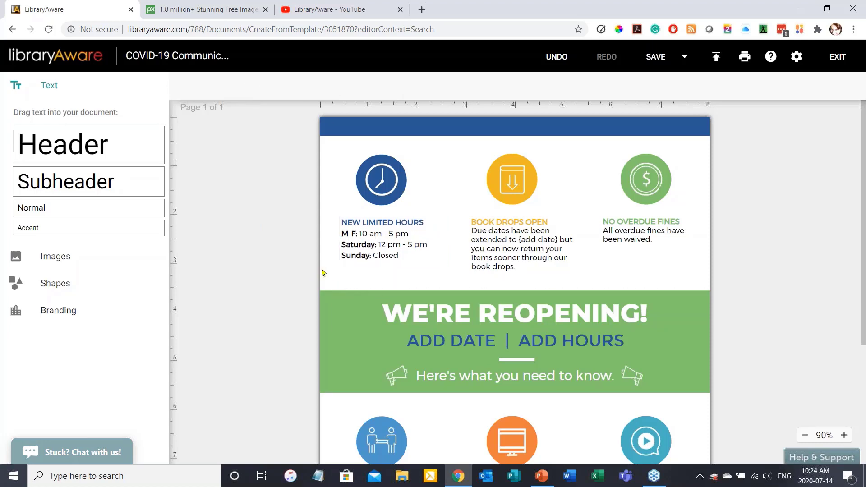
click(507, 246)
drag(517, 268, 473, 223)
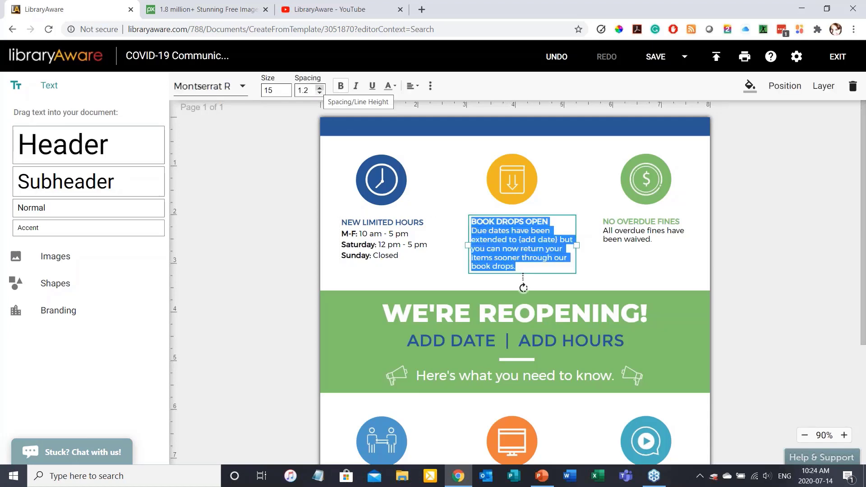
click(320, 87)
click(319, 88)
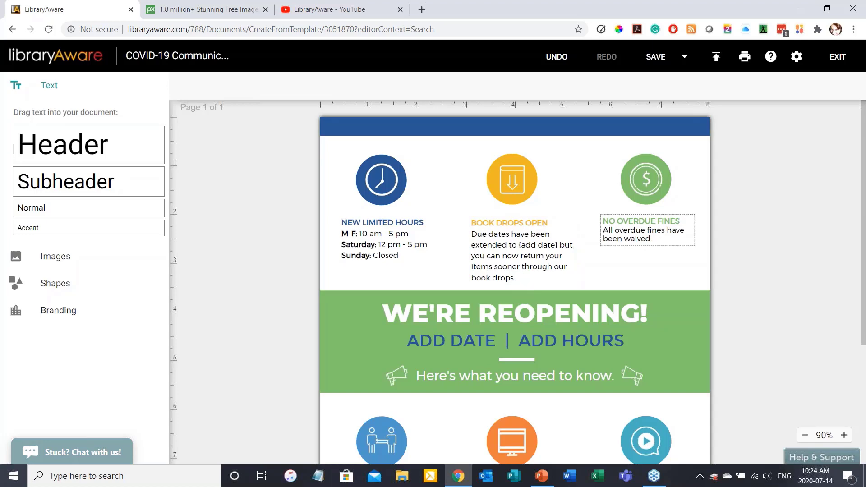
- Set the line spacing of the whole No Overdue Fines text block to 1.5
click(660, 238)
drag(660, 238, 603, 220)
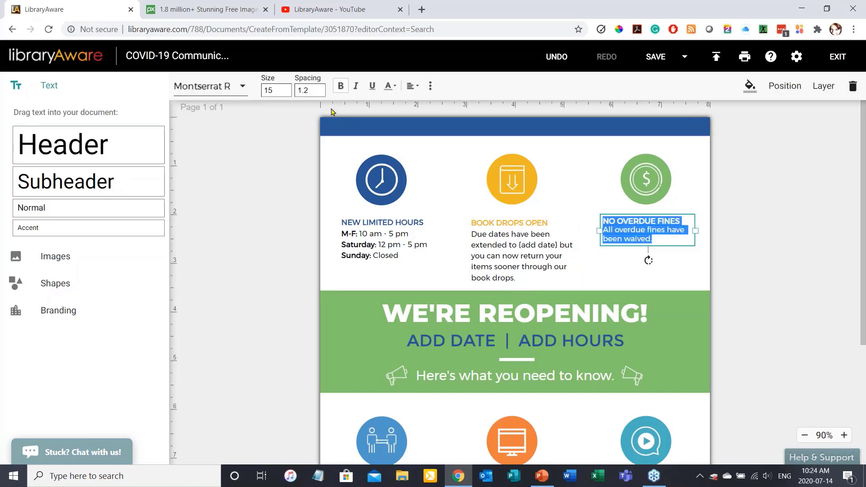
click(320, 89)
click(320, 88)
click(320, 89)
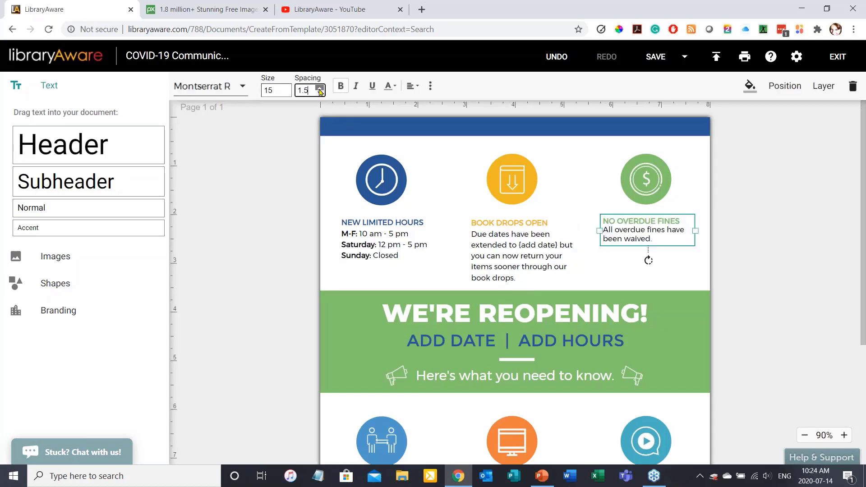
click(284, 171)
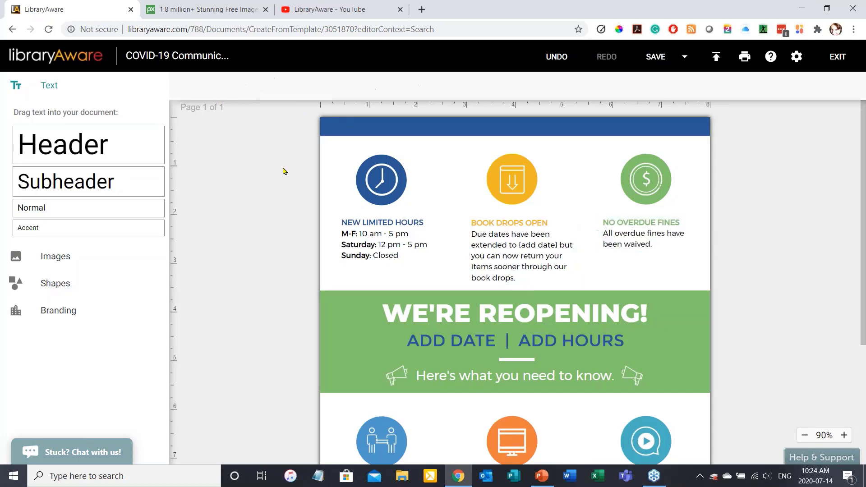
- Examine the hours text, the reopening banner, the available shapes and the image options for the clock icon
click(352, 238)
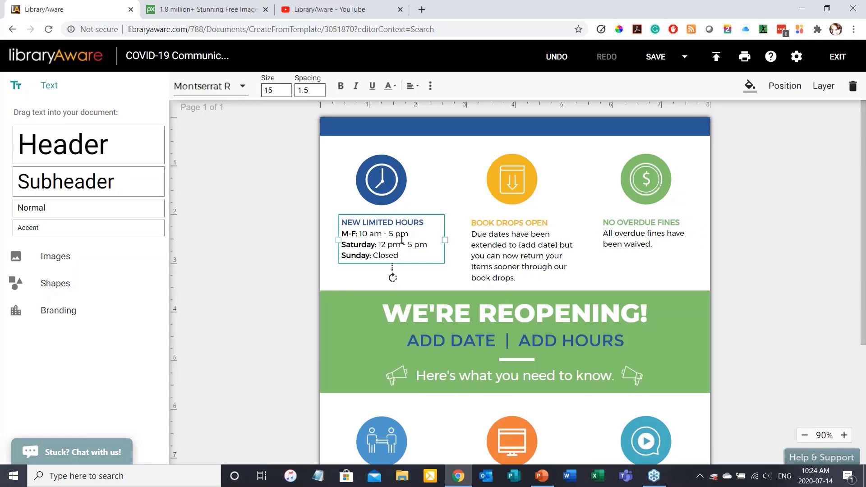
click(302, 206)
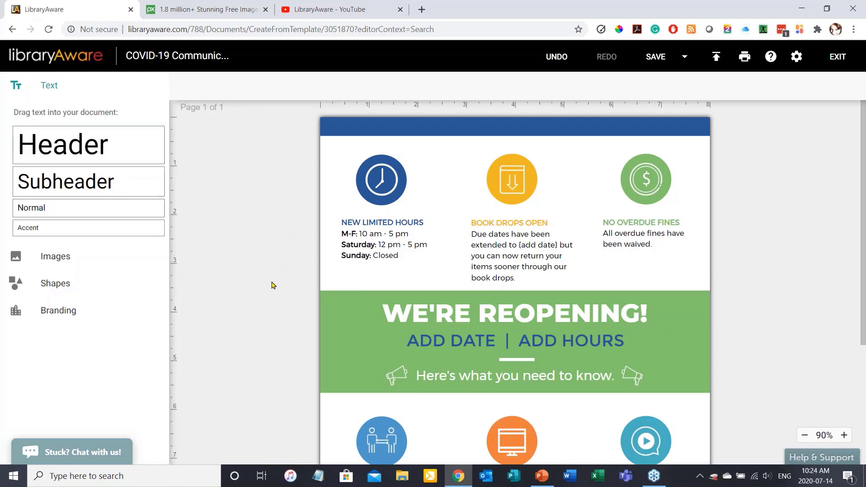
scroll(285, 291, down, 1)
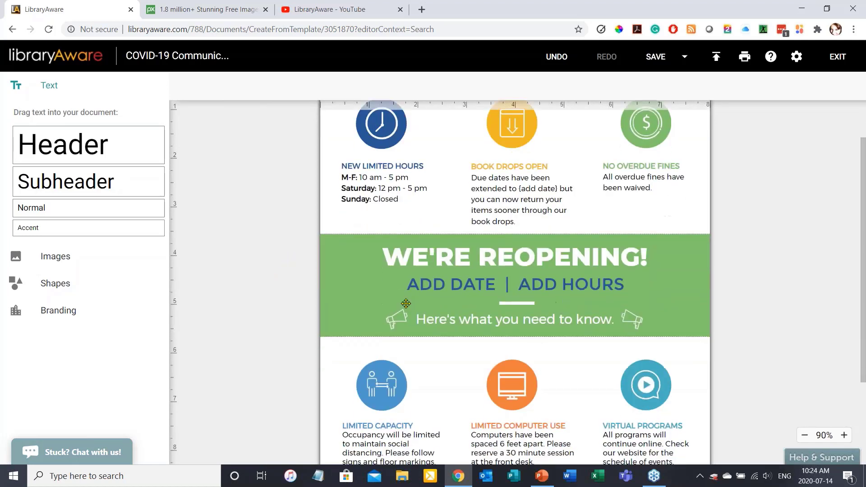
click(469, 281)
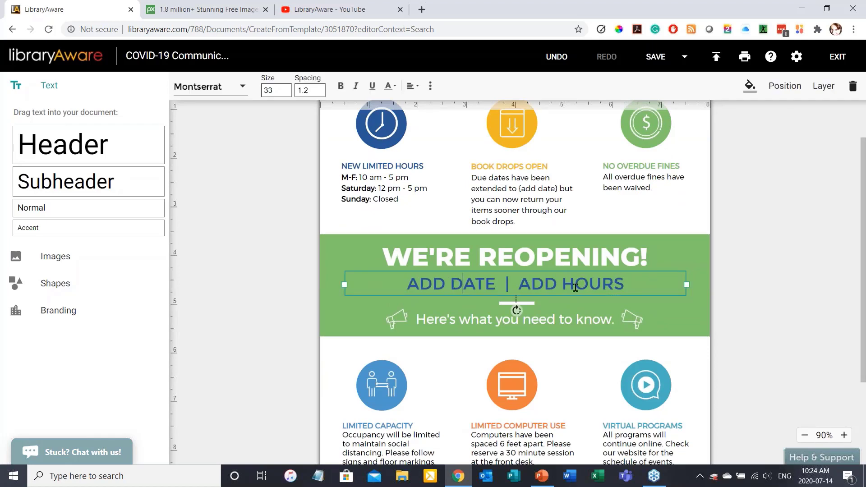
scroll(582, 285, up, 2)
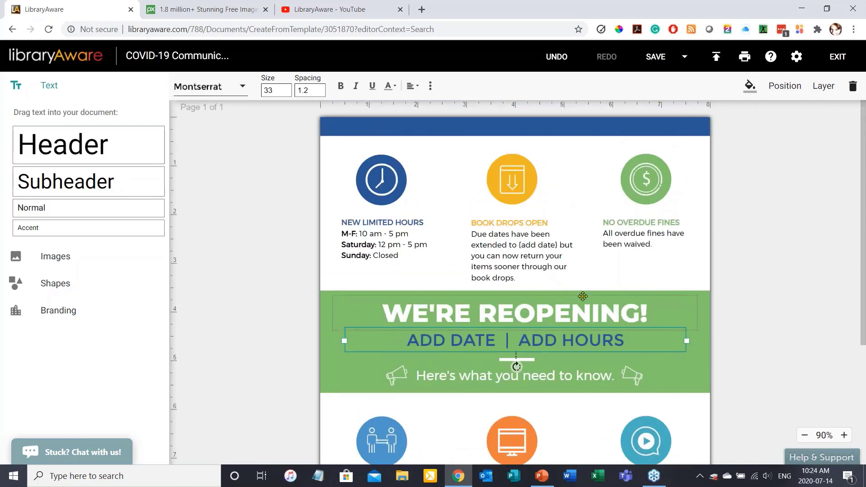
scroll(583, 296, down, 2)
scroll(584, 297, up, 2)
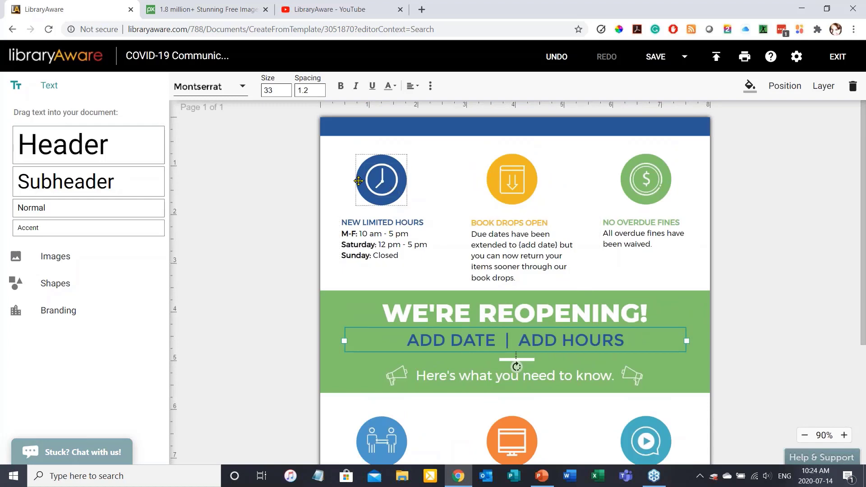
click(55, 285)
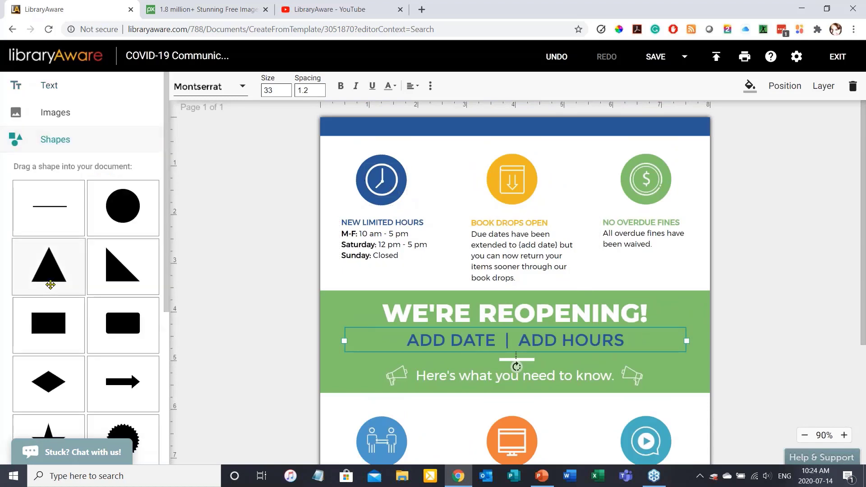
click(386, 182)
click(386, 182)
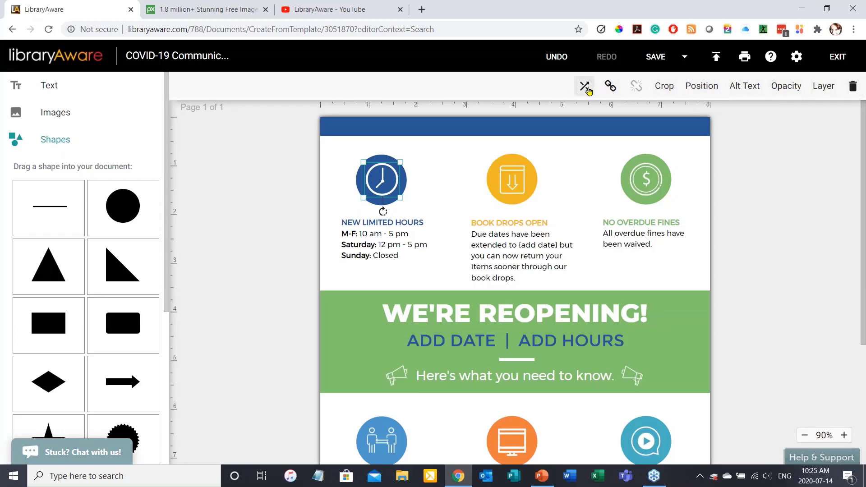
click(758, 215)
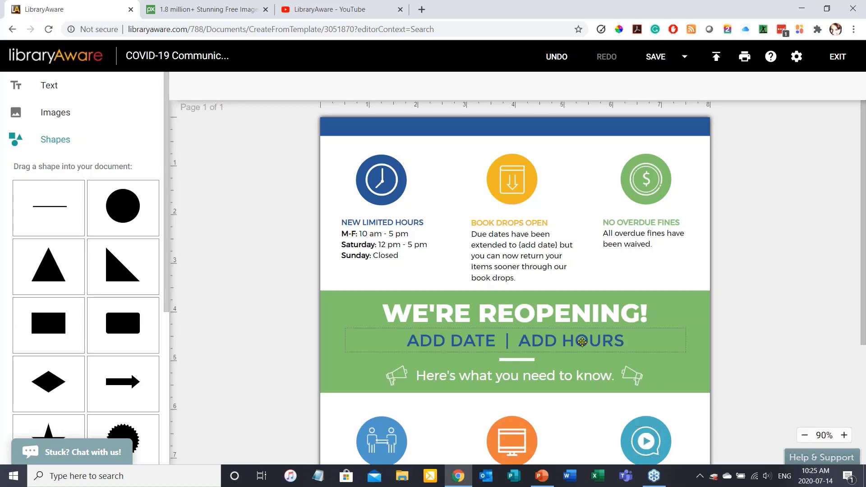
- Start swapping the dollar icon above No Overdue Fines and check the image selector's stock photo source options
click(648, 179)
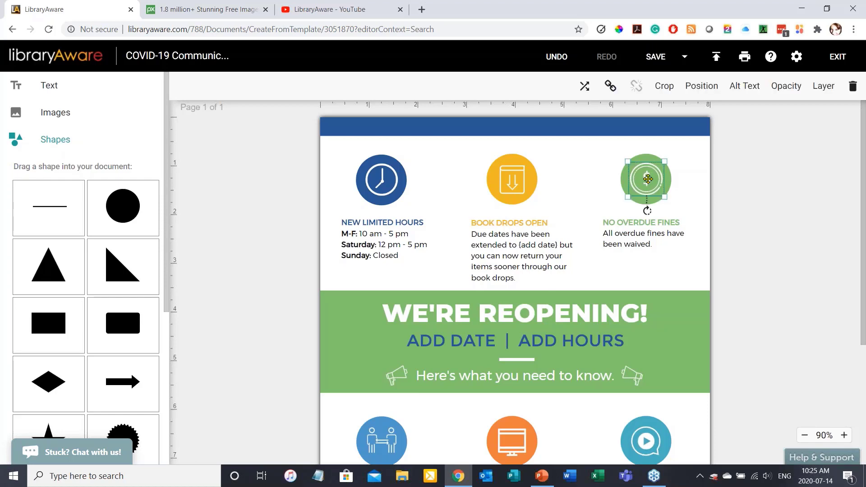
click(580, 90)
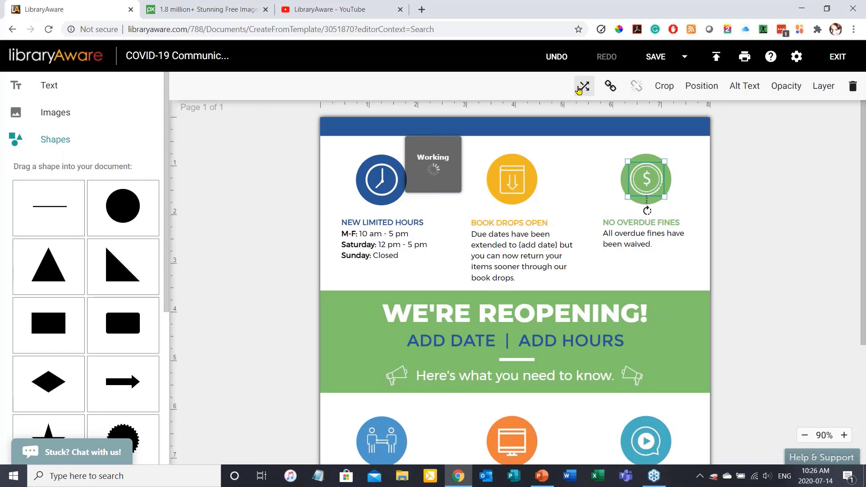
click(579, 90)
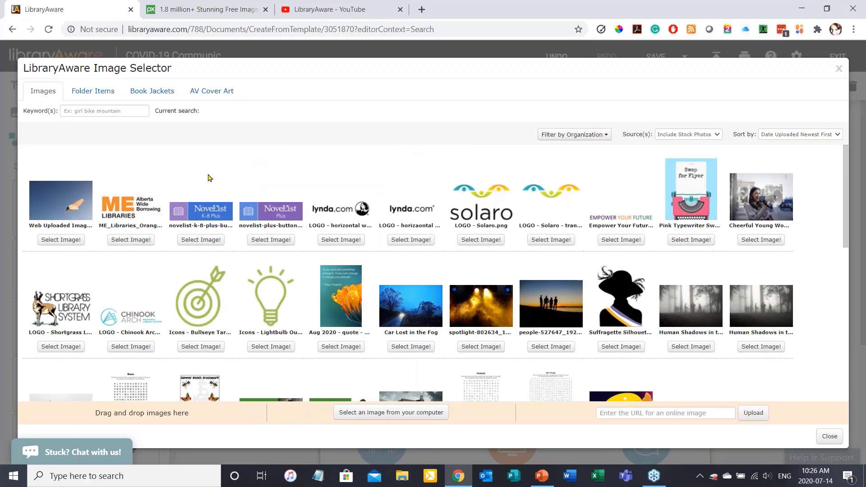
click(707, 134)
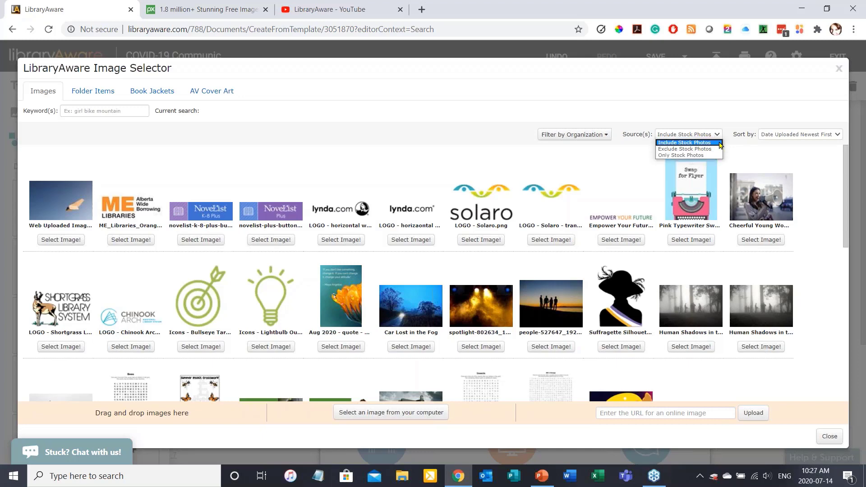
click(718, 134)
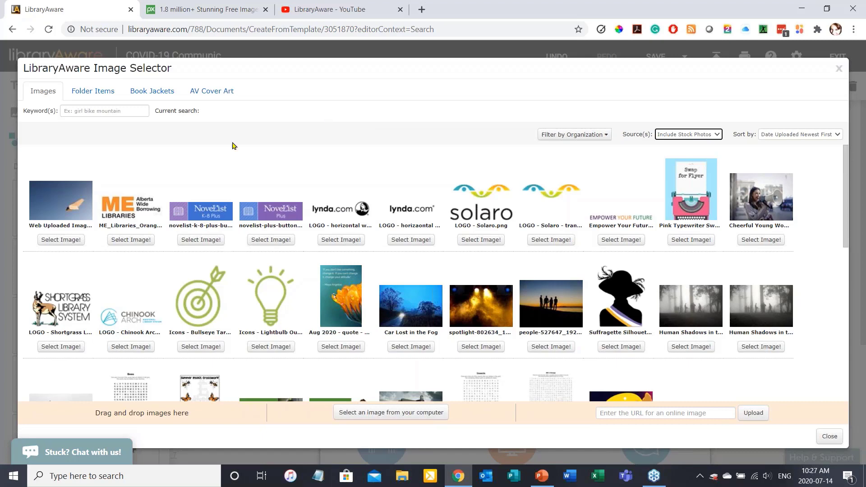
- Search the image library for "dollar icon" and replace the dollar icon with the "Icons - Dollar Bill - White" image
mouse_move(186, 170)
click(115, 110)
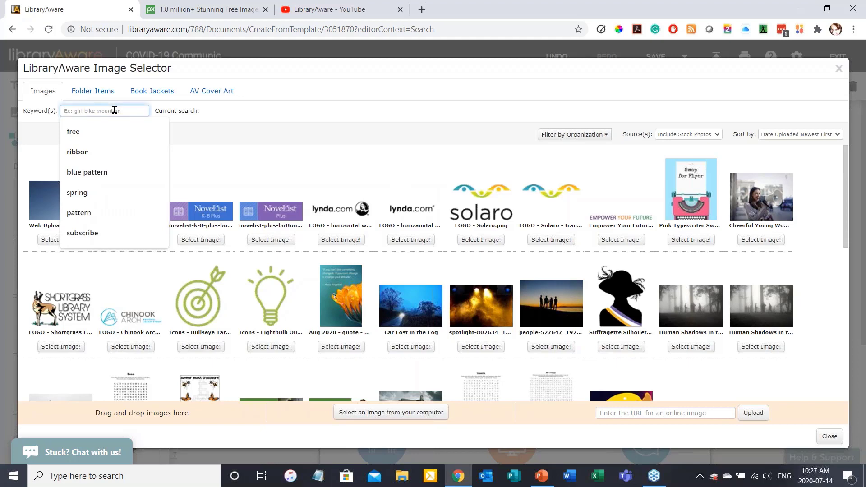
text(dollar)
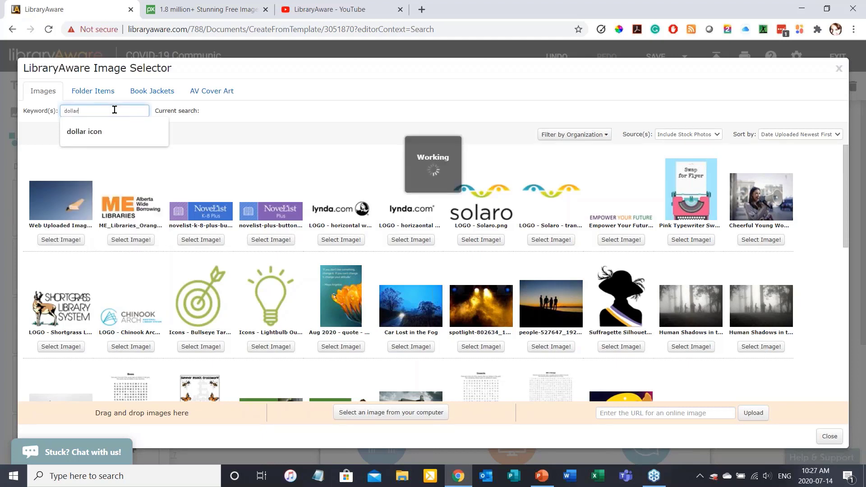
text( icon)
key(Return)
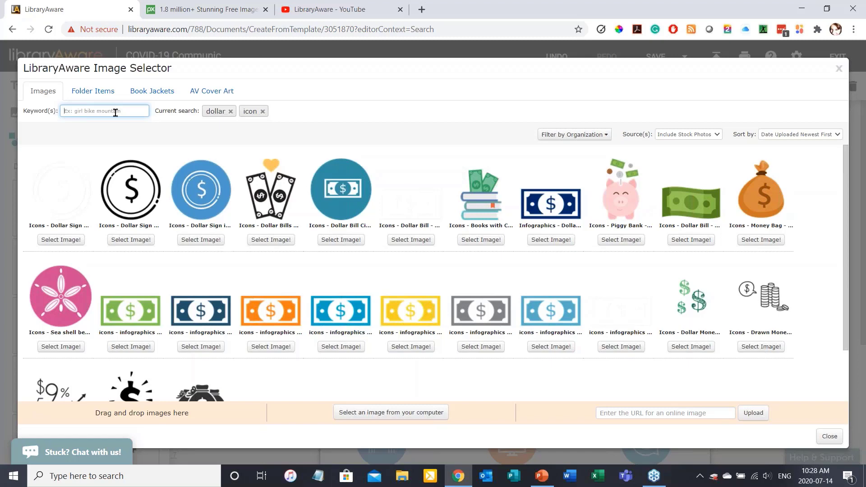
mouse_move(356, 301)
mouse_move(423, 212)
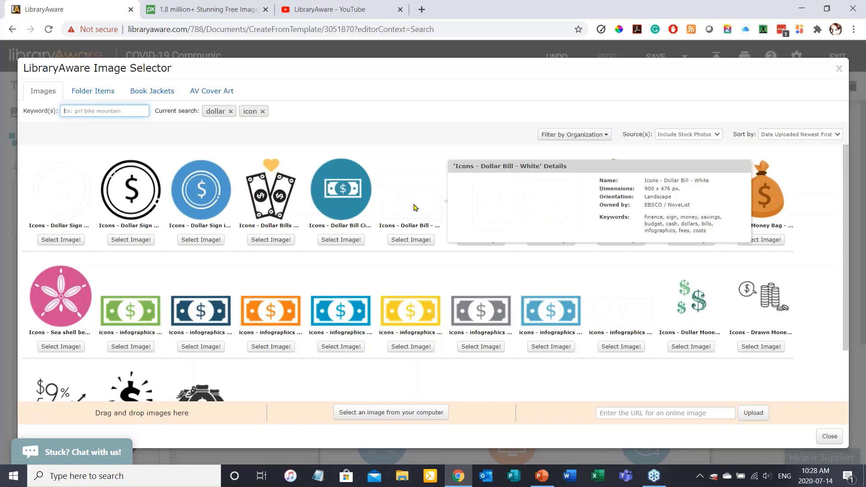
click(408, 243)
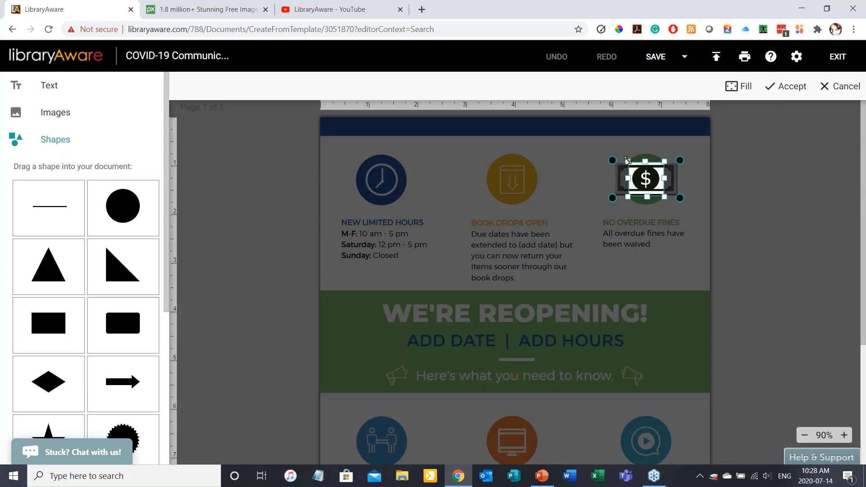
- Extend the dollar bill image's crop to its full width, accept it, and scale the image down to fit inside the green circle
drag(627, 160, 609, 158)
drag(667, 160, 684, 160)
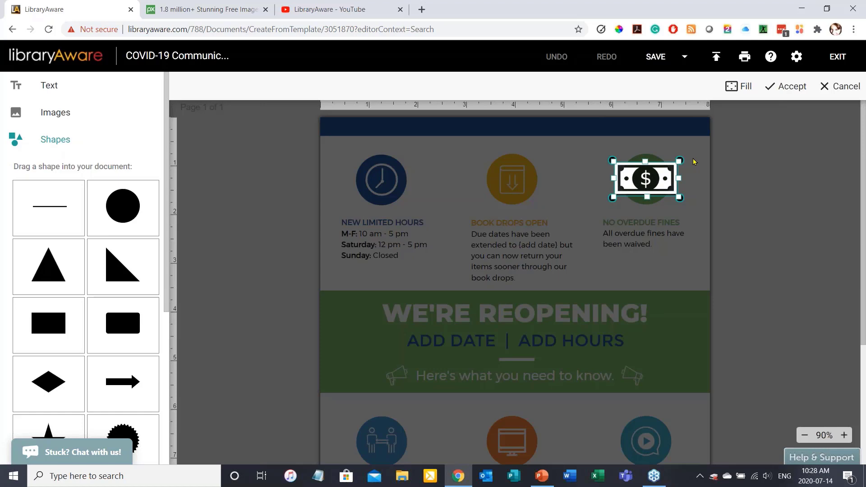
click(785, 90)
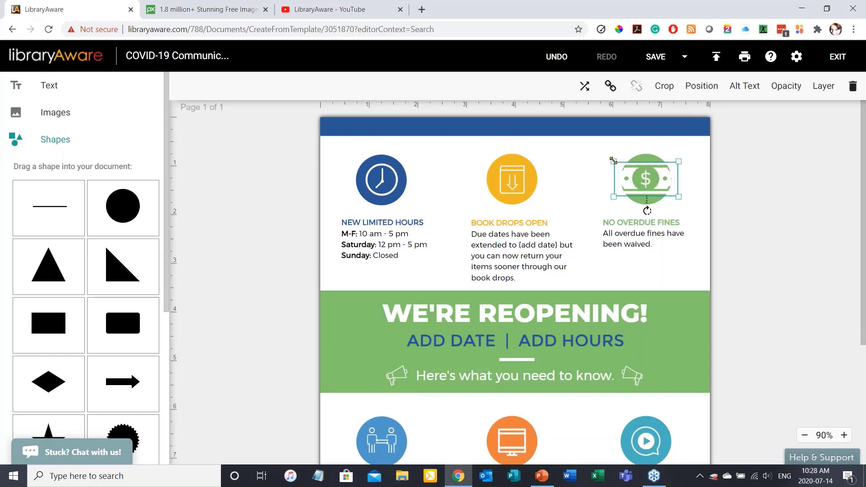
drag(614, 161, 652, 180)
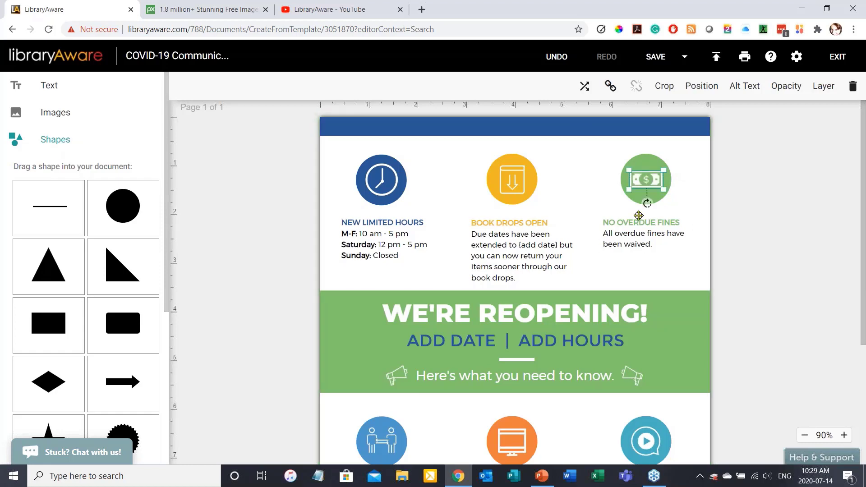
click(761, 231)
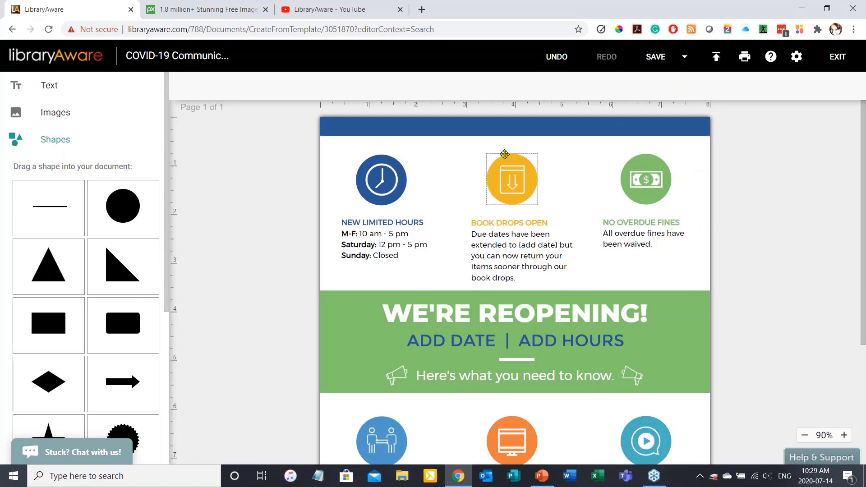
- Turn on the document's grid lines, and switch them off again
click(796, 56)
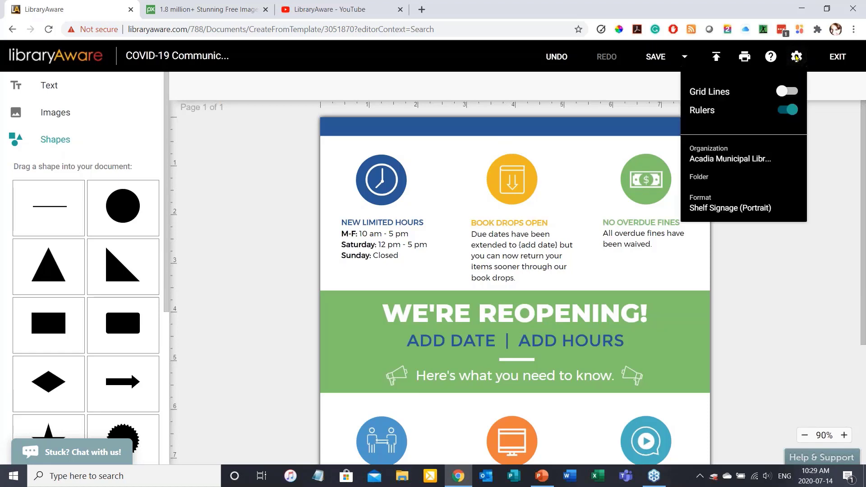
click(782, 93)
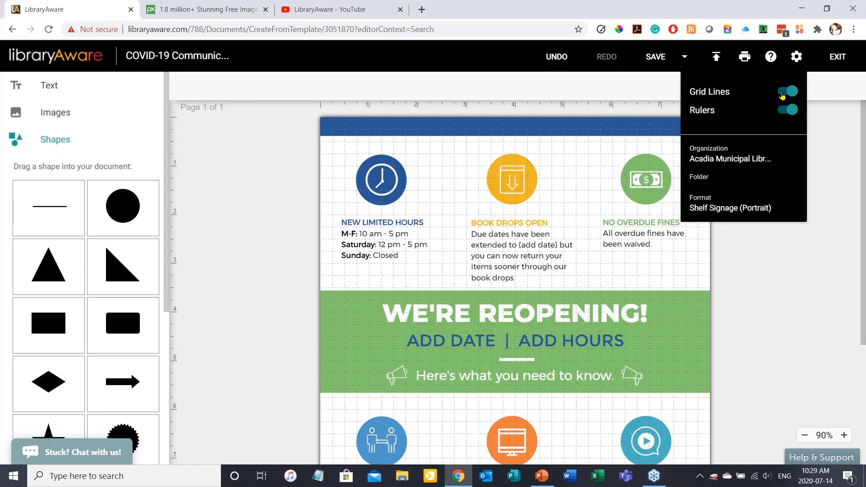
click(807, 262)
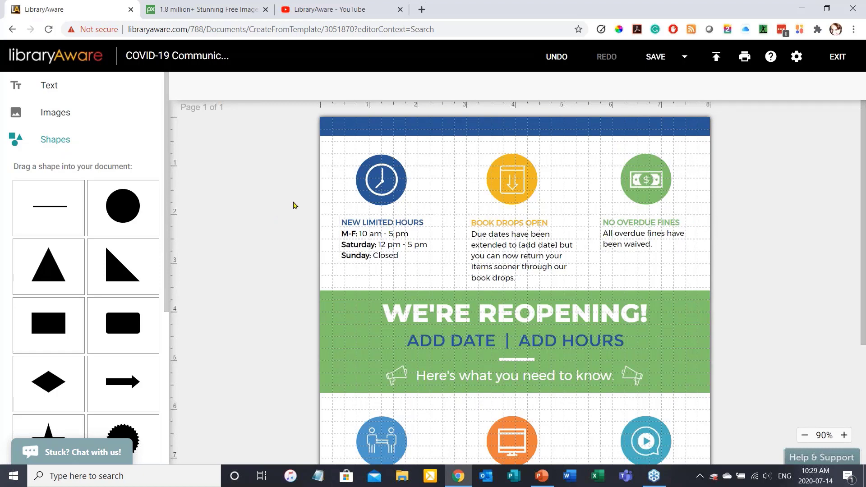
click(797, 57)
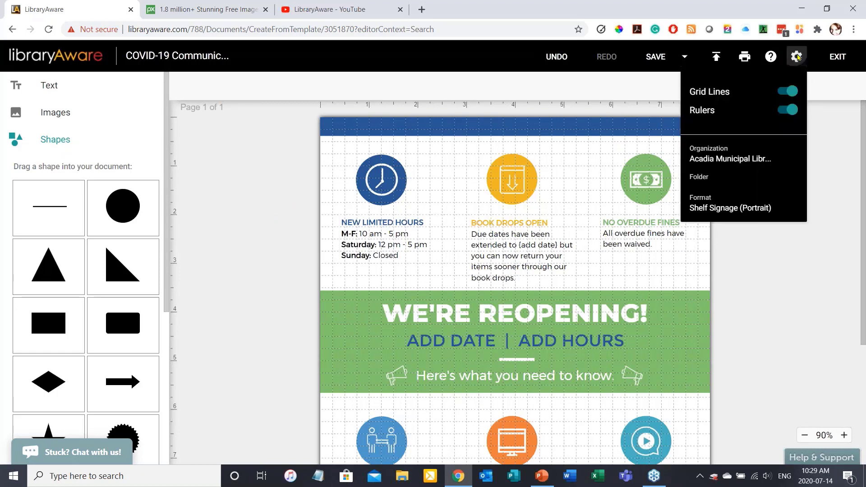
click(796, 92)
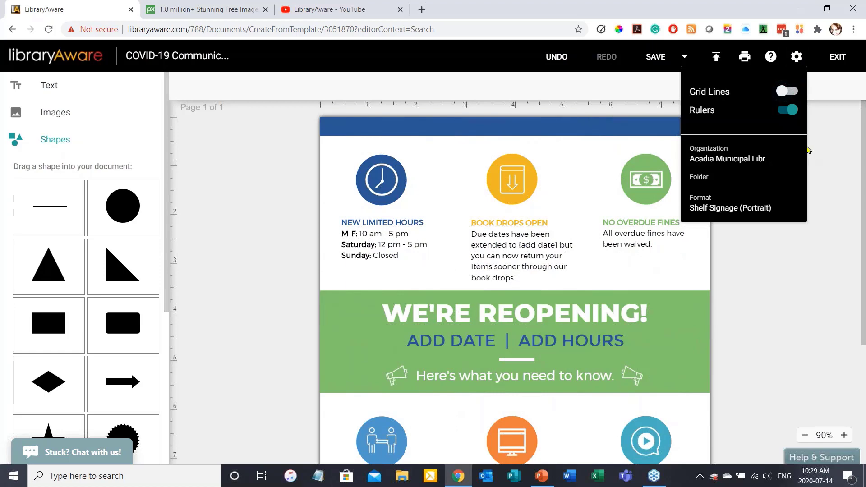
click(774, 251)
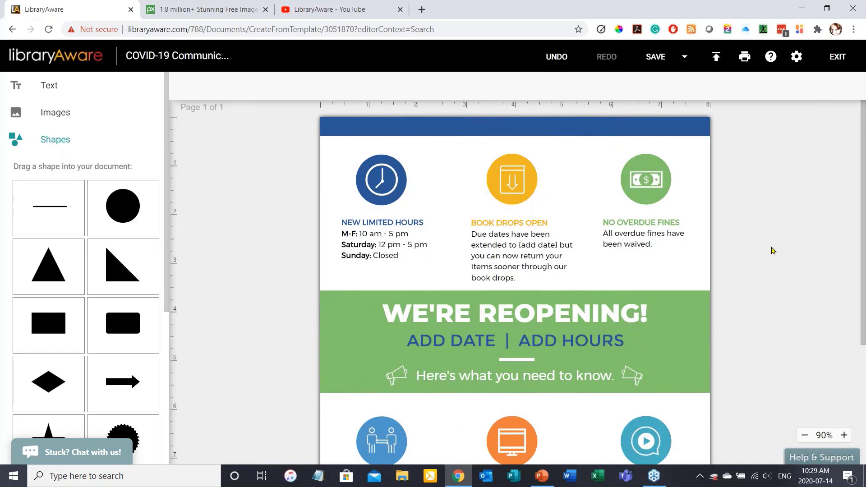
- Recolour the blue bar across the top edge of the flyer to a bright yellow fill
scroll(773, 251, down, 4)
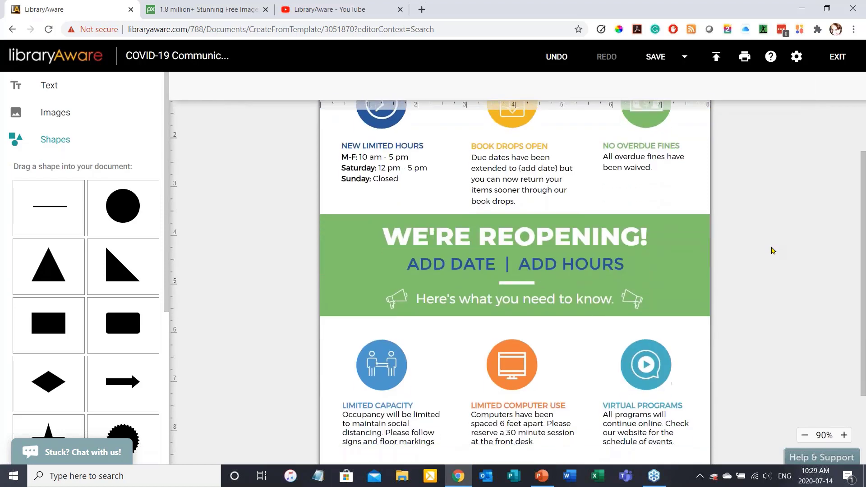
scroll(772, 248, up, 4)
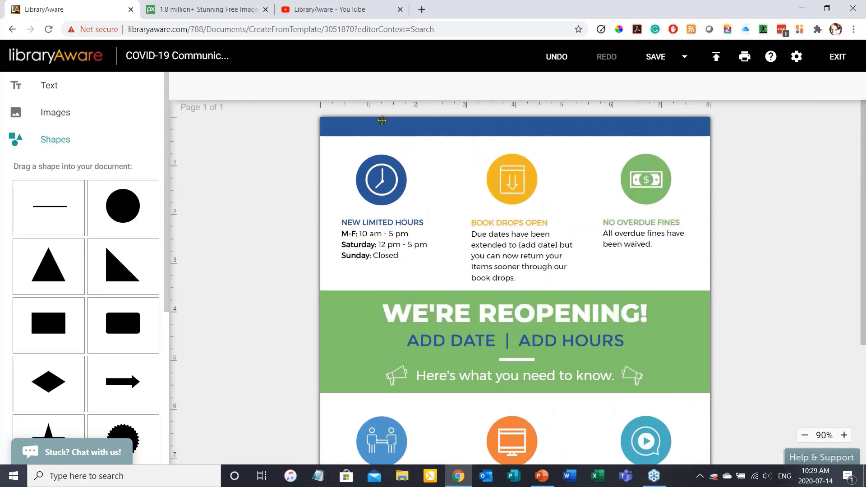
click(549, 123)
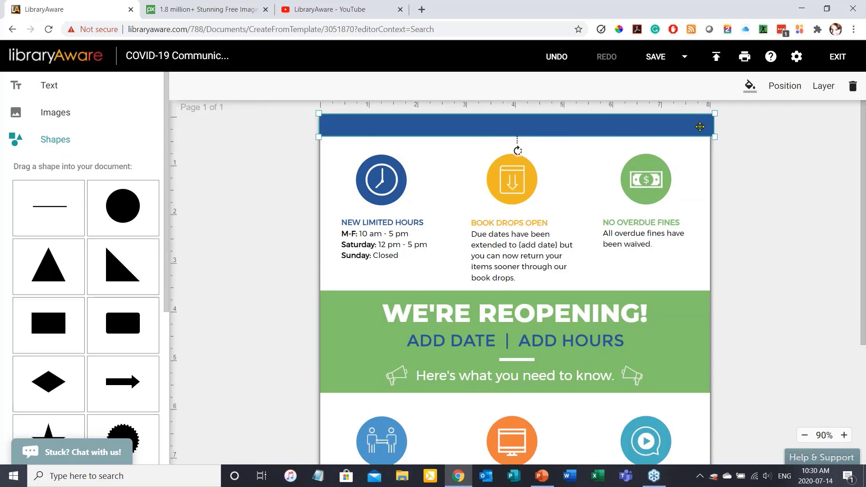
click(751, 88)
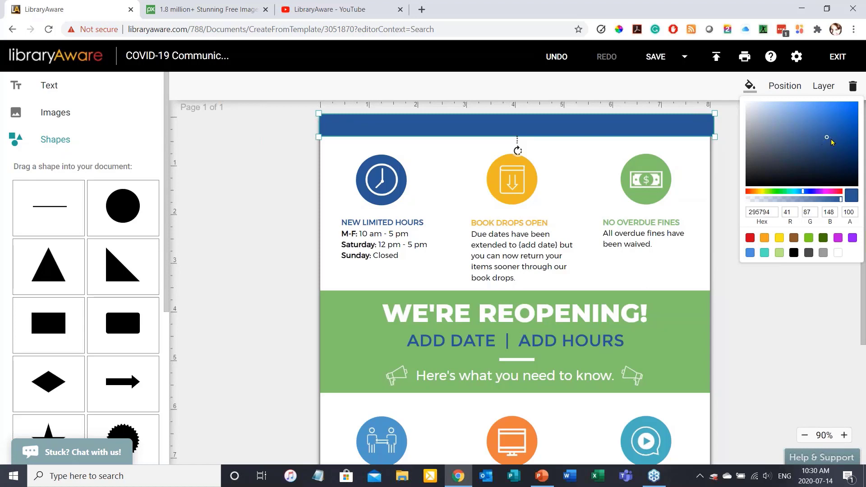
mouse_move(828, 138)
mouse_down()
mouse_move(801, 135)
mouse_move(829, 127)
mouse_up()
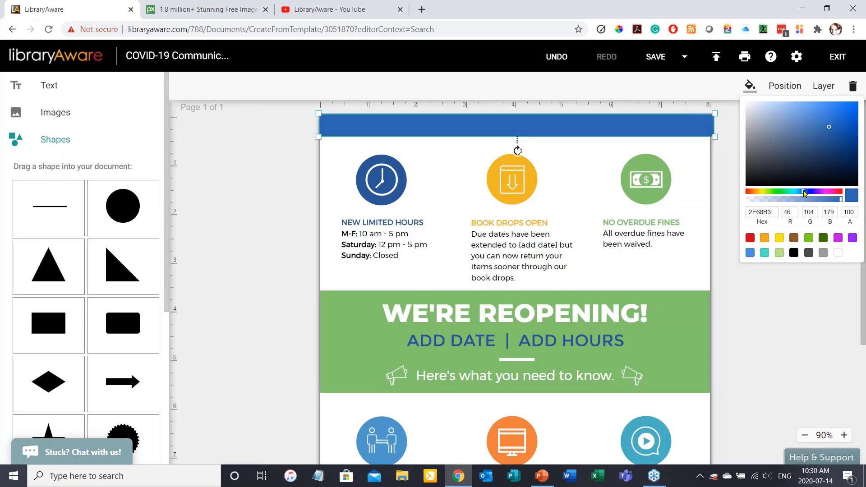
drag(806, 193, 763, 194)
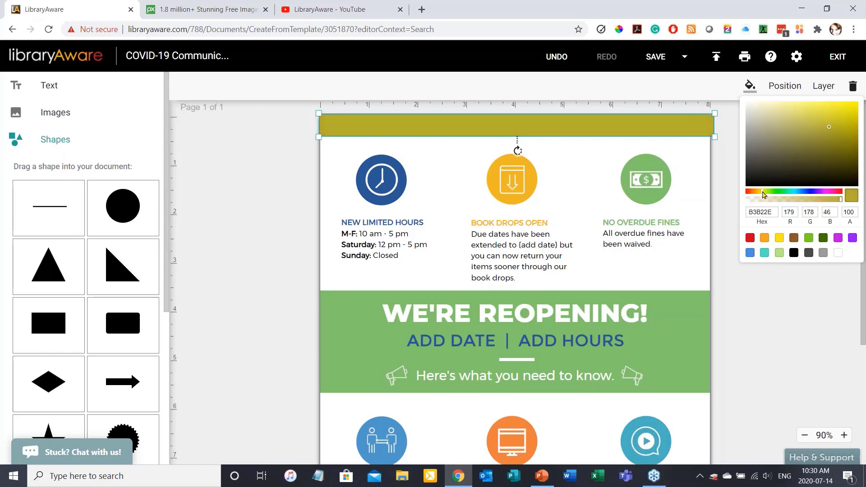
drag(830, 130, 824, 111)
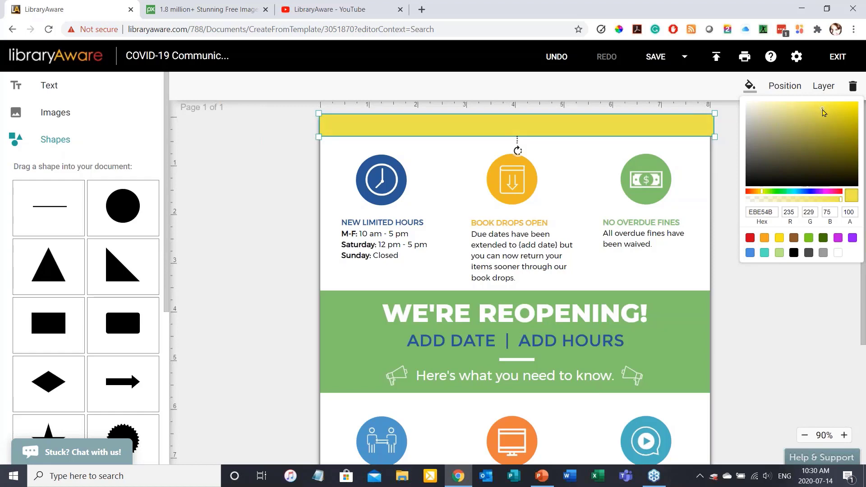
drag(823, 110, 827, 110)
click(788, 311)
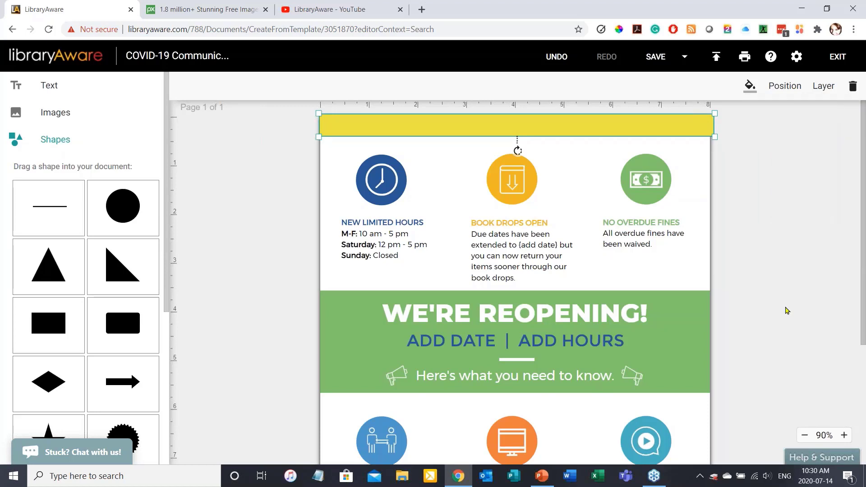
click(788, 311)
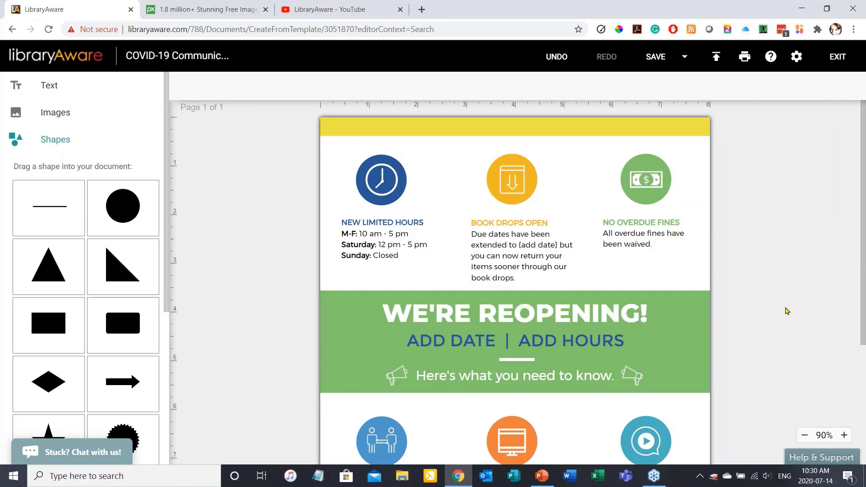
- Undo the colour change of the bar along the flyer's top edge and deselect everything
scroll(788, 311, down, 4)
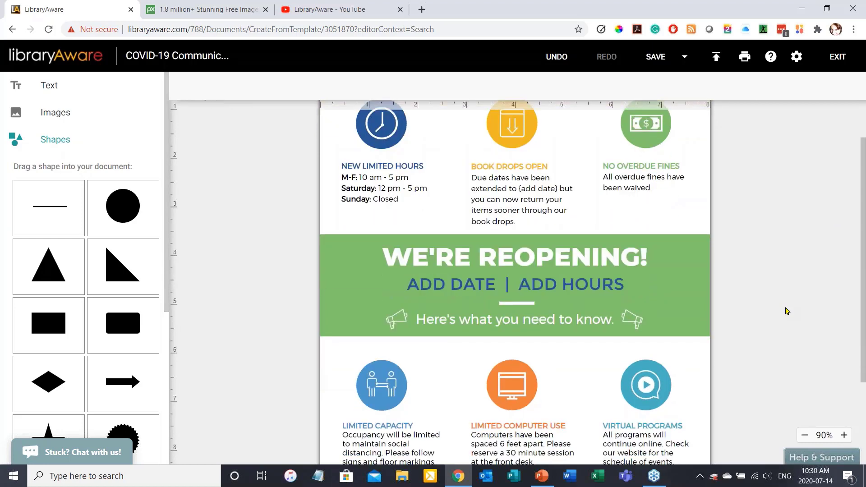
scroll(788, 311, up, 4)
scroll(787, 311, up, 1)
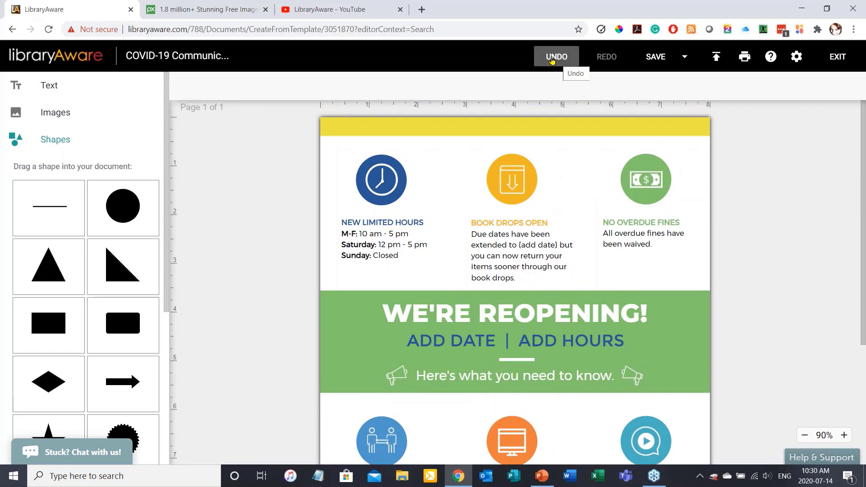
click(551, 60)
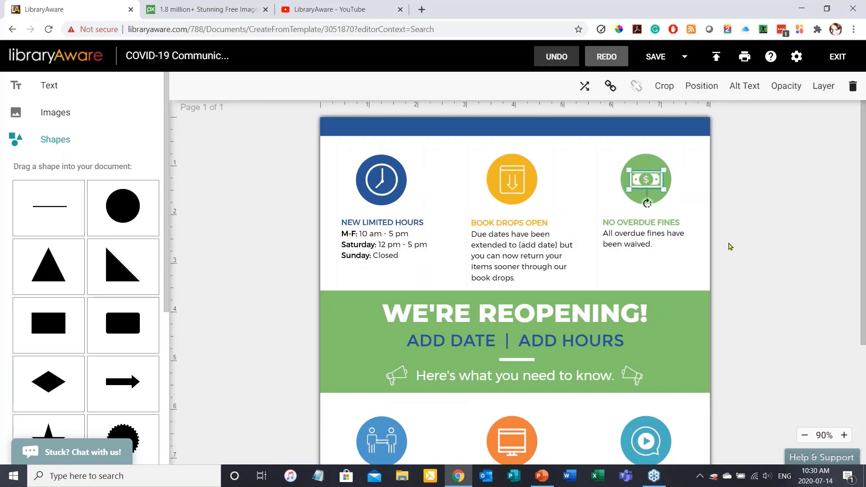
click(734, 247)
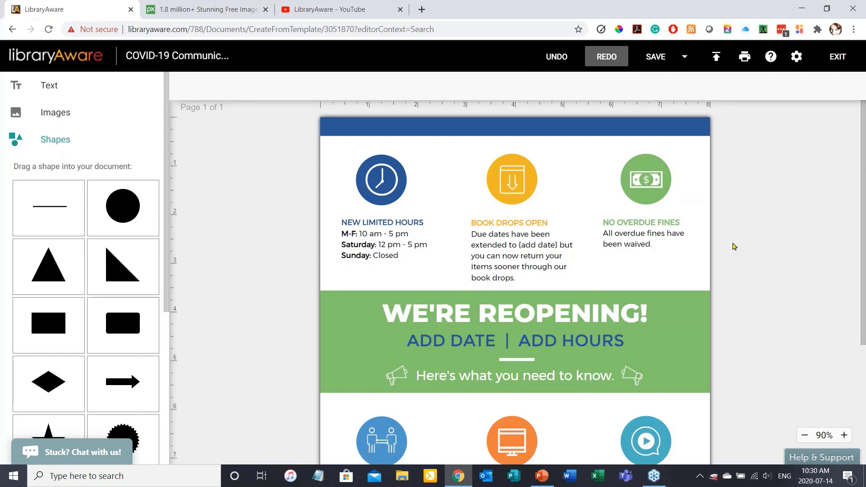
- Replace the library branding at the foot of the flyer with the Alternate branding
scroll(734, 246, down, 4)
scroll(734, 247, down, 1)
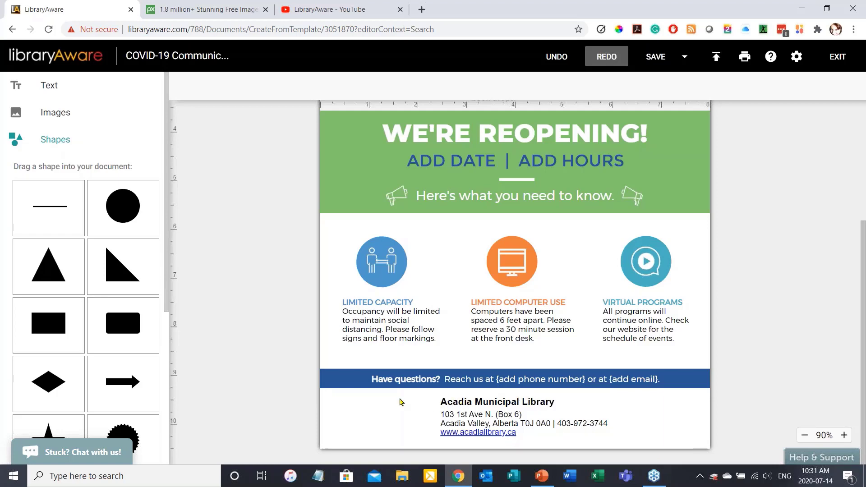
scroll(77, 233, down, 5)
scroll(78, 232, down, 1)
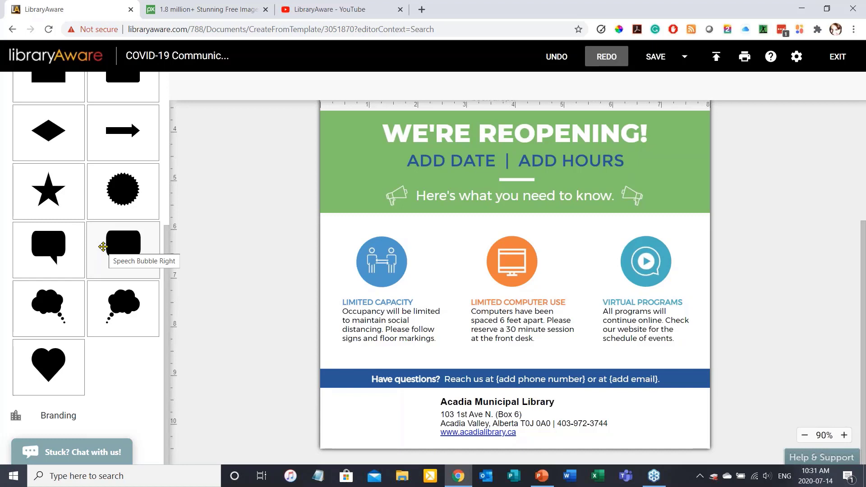
click(47, 418)
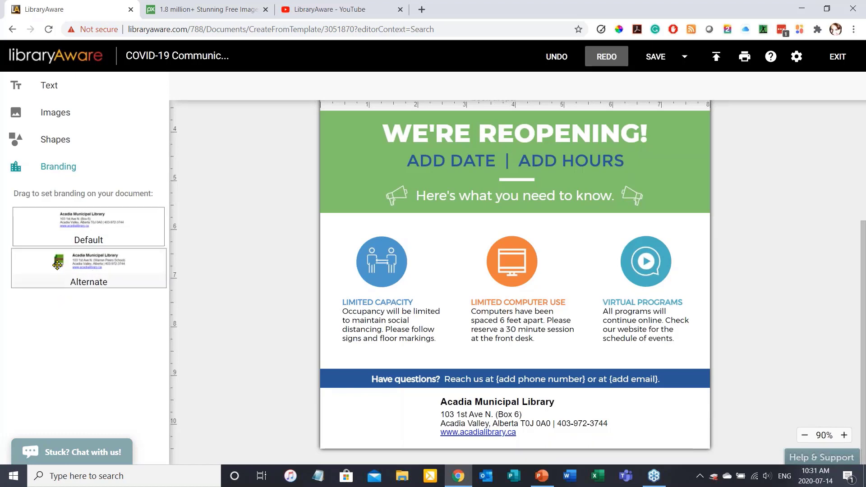
drag(57, 265, 322, 392)
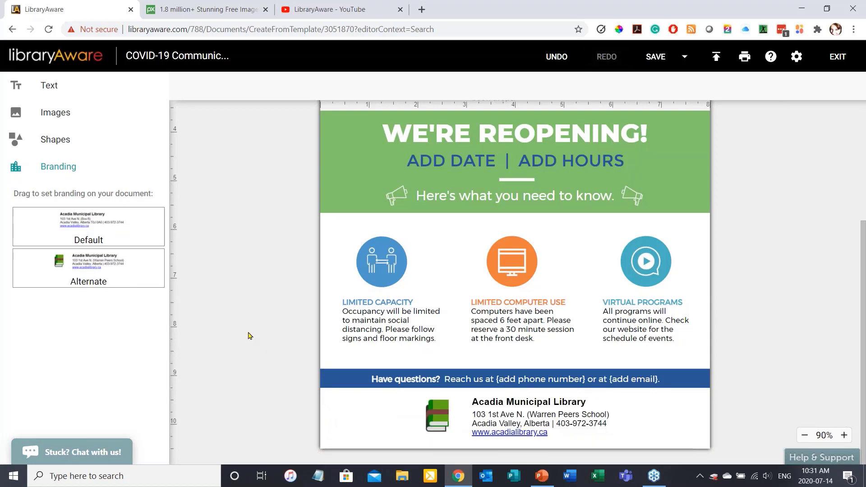
- Save the document as "Reopening flyer" in the existing Reopening folder
scroll(242, 352, up, 4)
scroll(241, 354, up, 1)
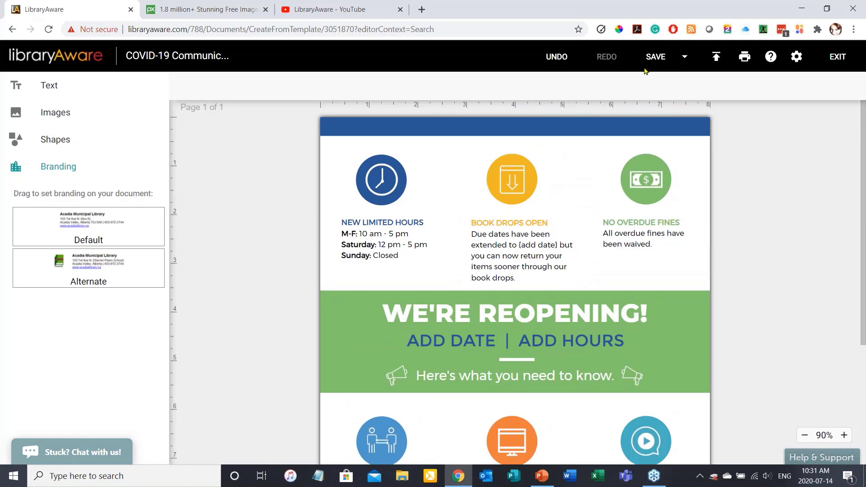
click(656, 56)
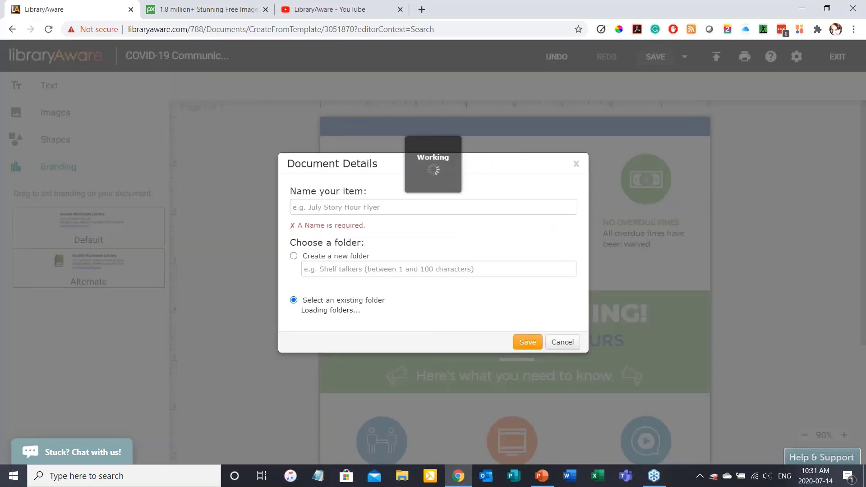
click(306, 206)
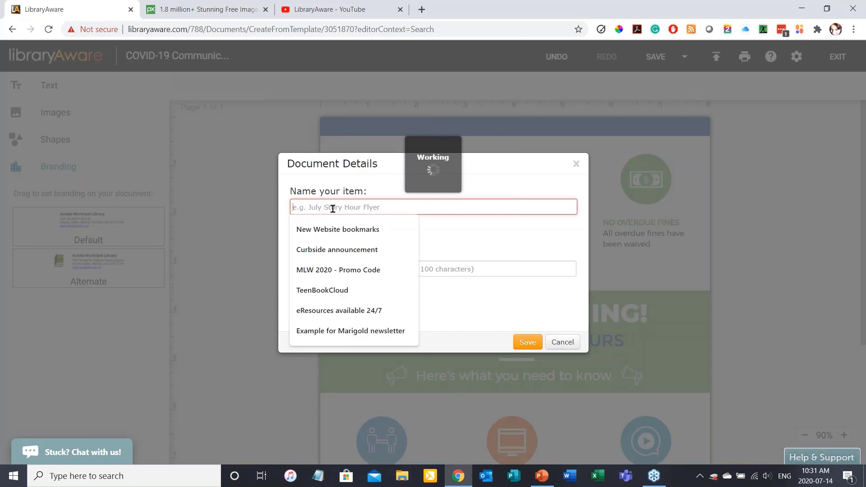
text(Red)
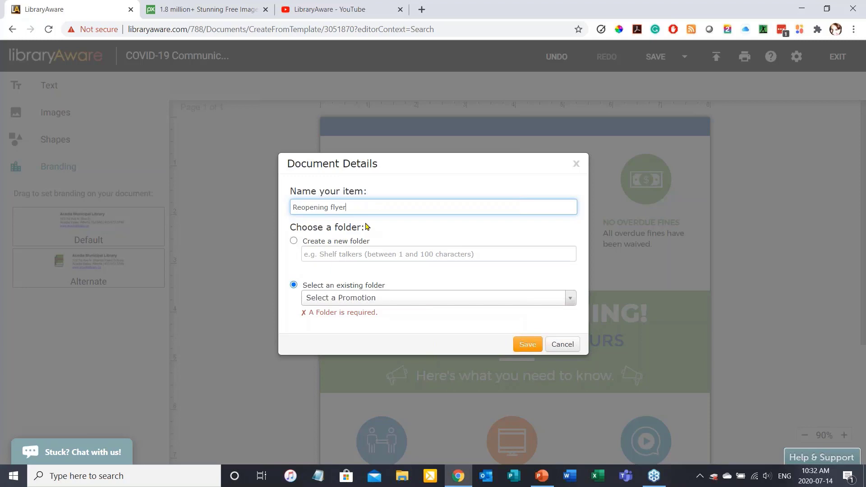
click(571, 299)
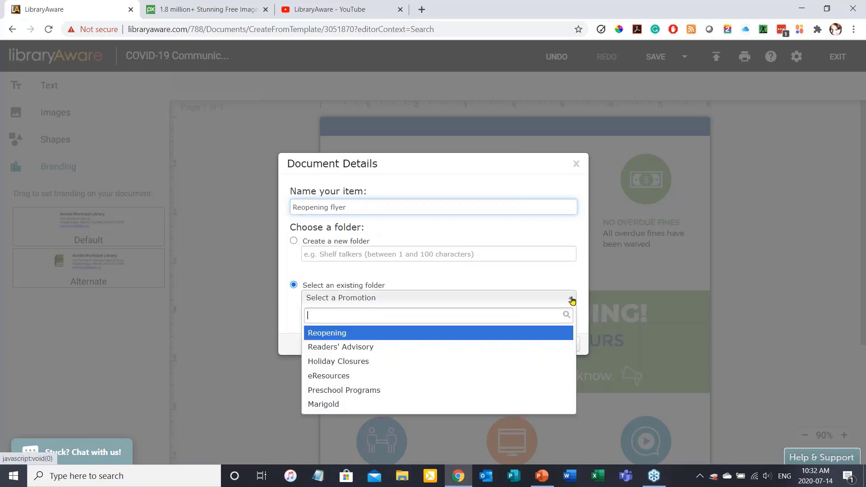
click(327, 334)
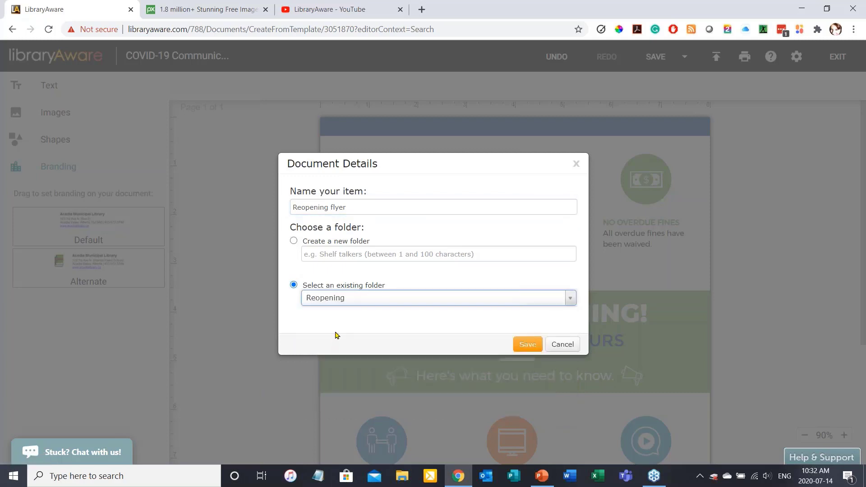
click(534, 346)
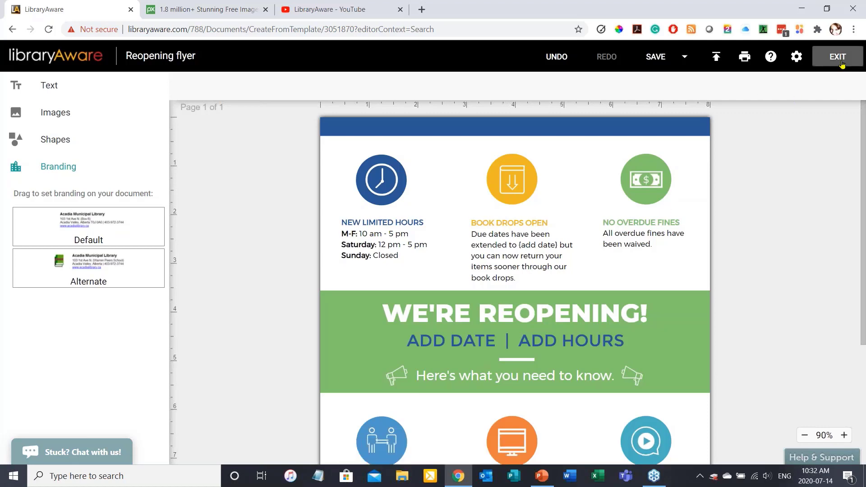
- Exit the flyer editor and check the Reopening folder
click(840, 57)
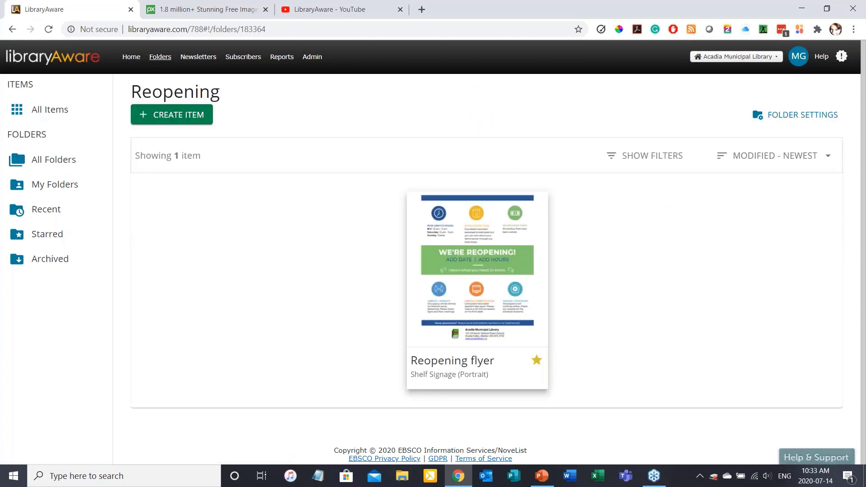
drag(129, 92, 232, 105)
click(321, 159)
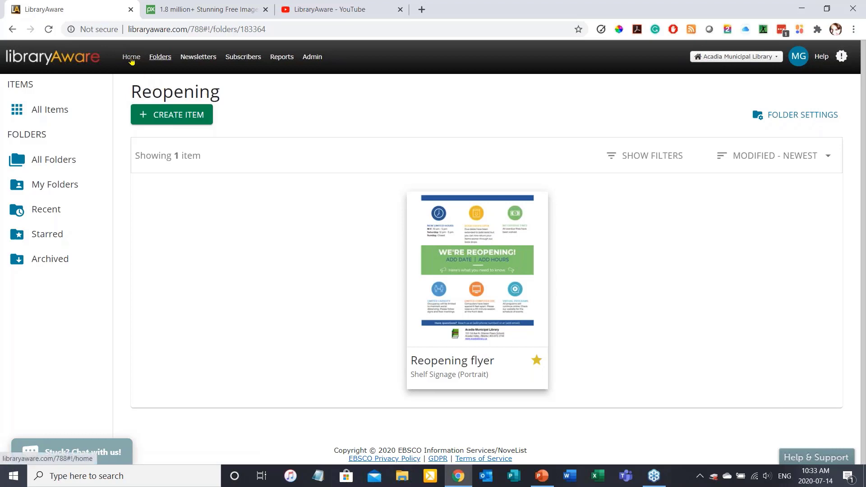
- Return to the home page and search the templates for "gardening"
click(131, 61)
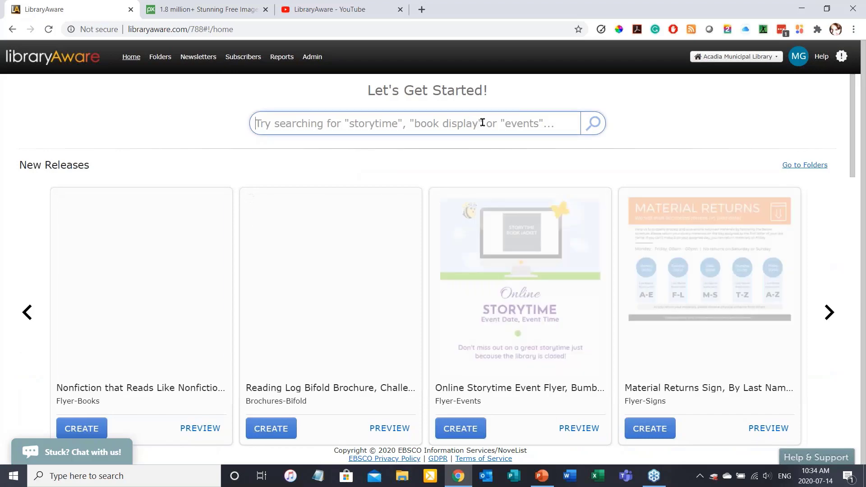
text(gardening)
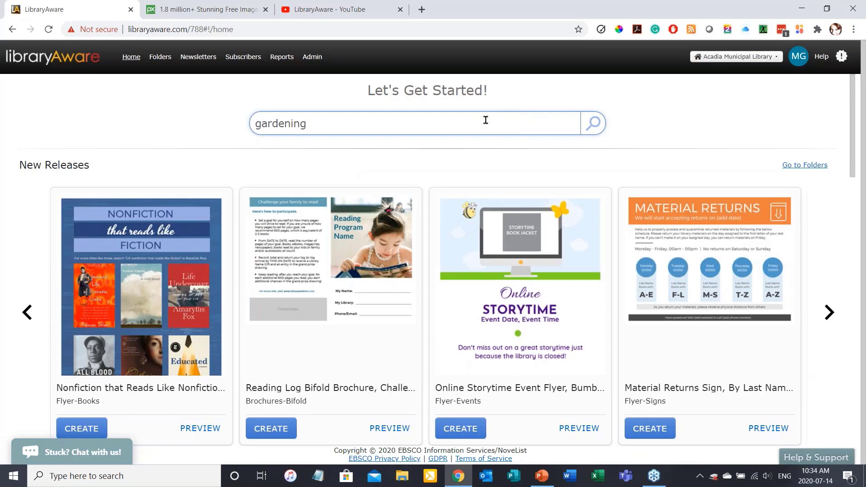
key(Return)
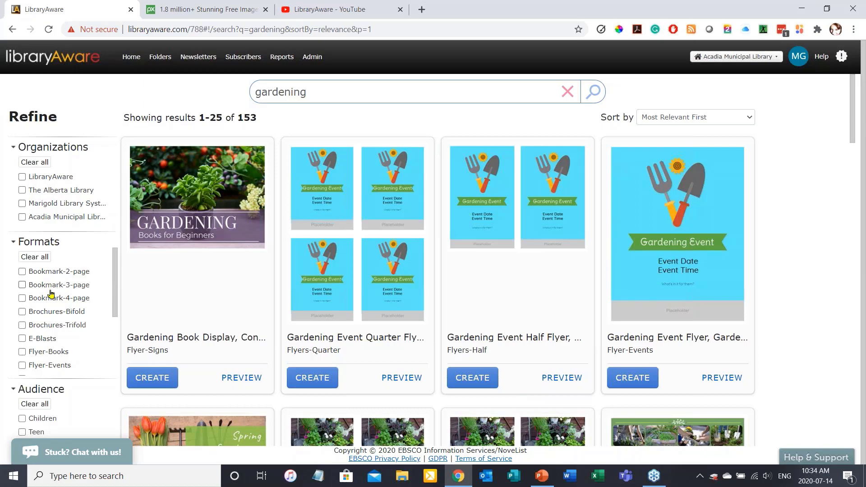
- Filter the gardening templates to the Flyers-Quarter format and browse the matching designs
scroll(52, 296, down, 1)
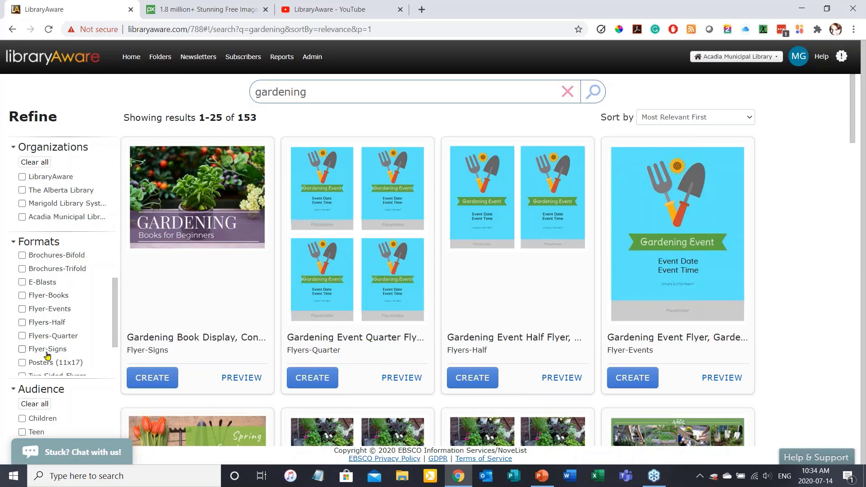
click(22, 336)
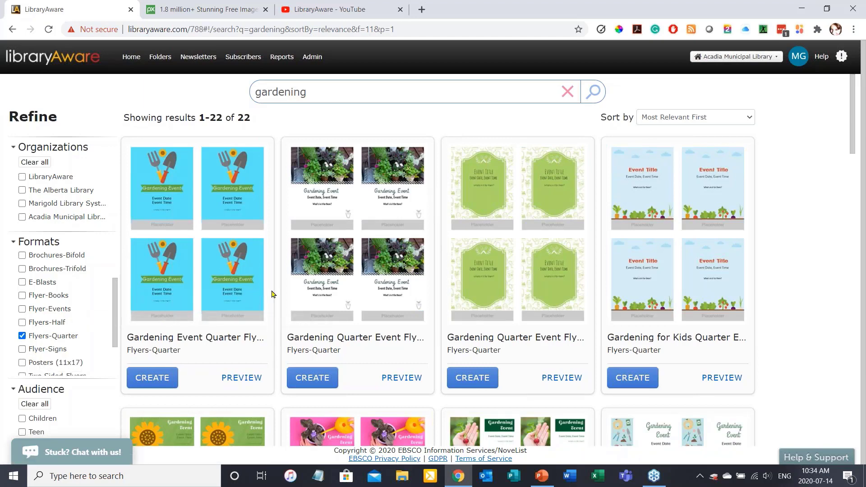
scroll(272, 294, down, 4)
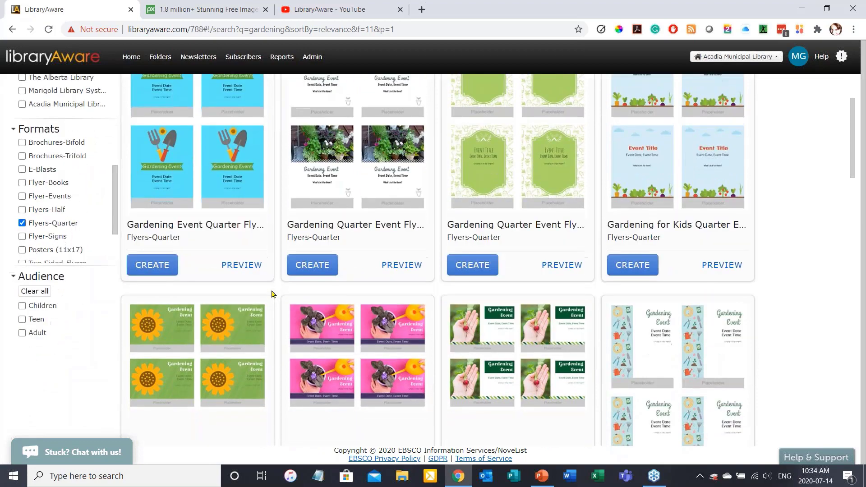
scroll(272, 294, down, 2)
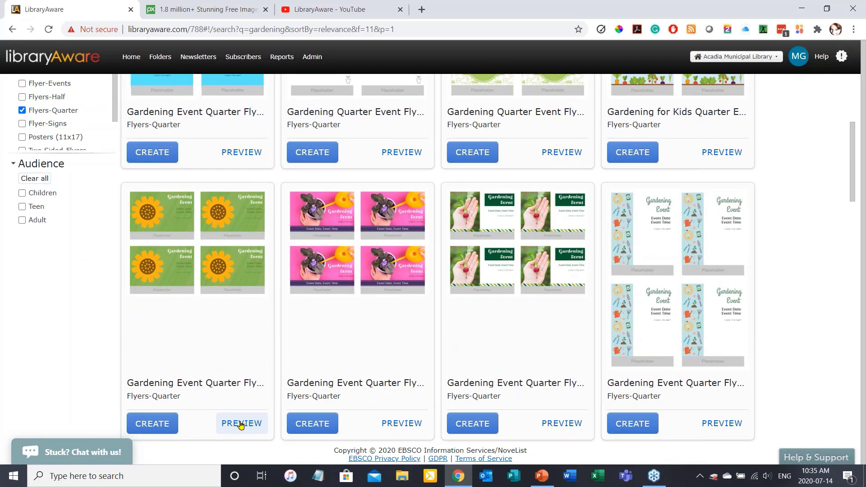
scroll(356, 383, up, 3)
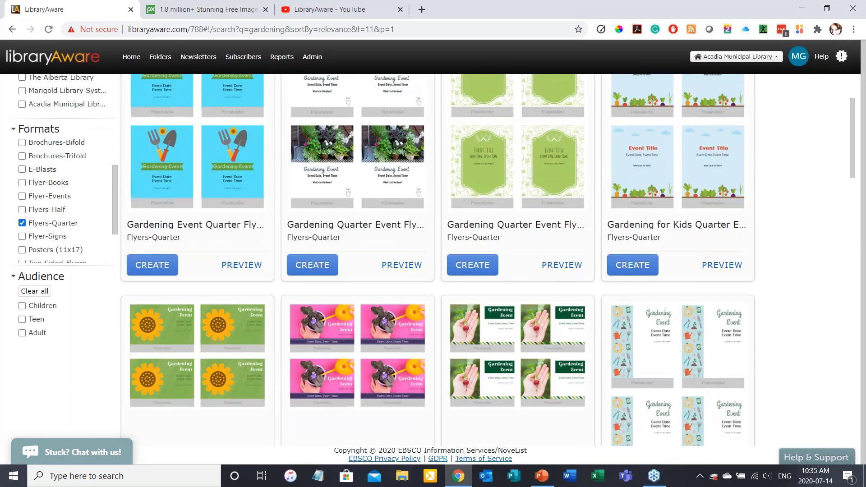
scroll(152, 378, up, 3)
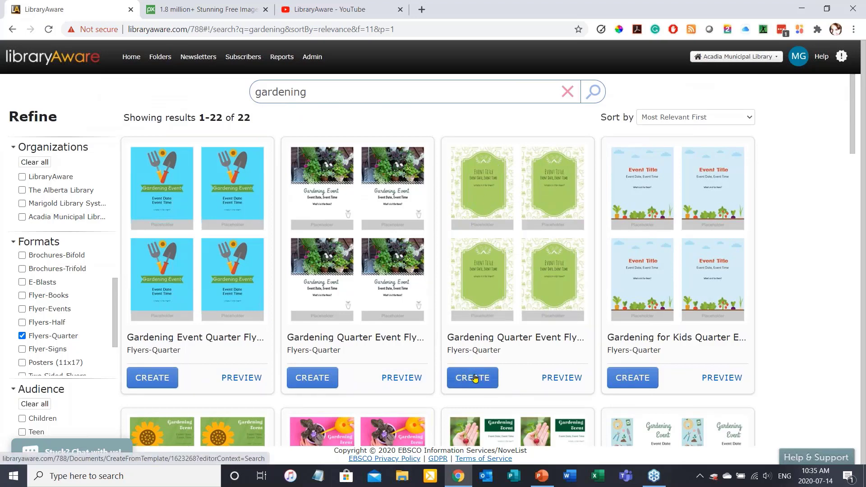
- Create a new quarter flyer from the gardening event template with the green frame and garden-tool pattern
click(475, 378)
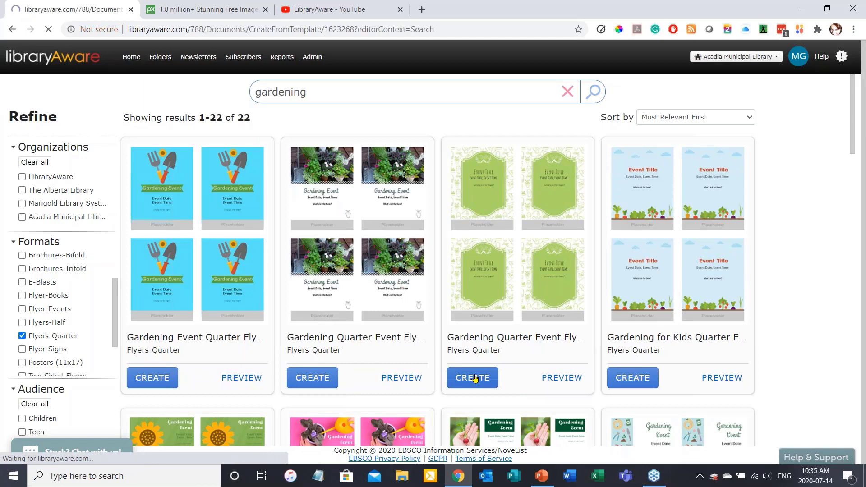
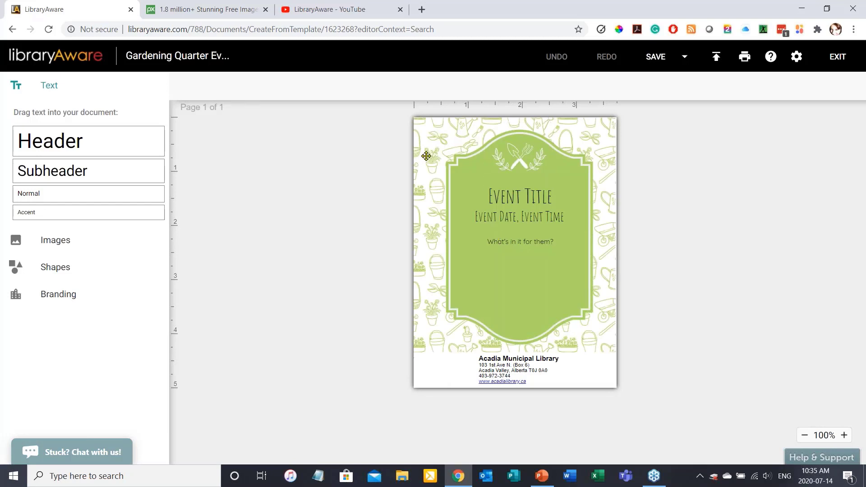
click(845, 436)
click(845, 436)
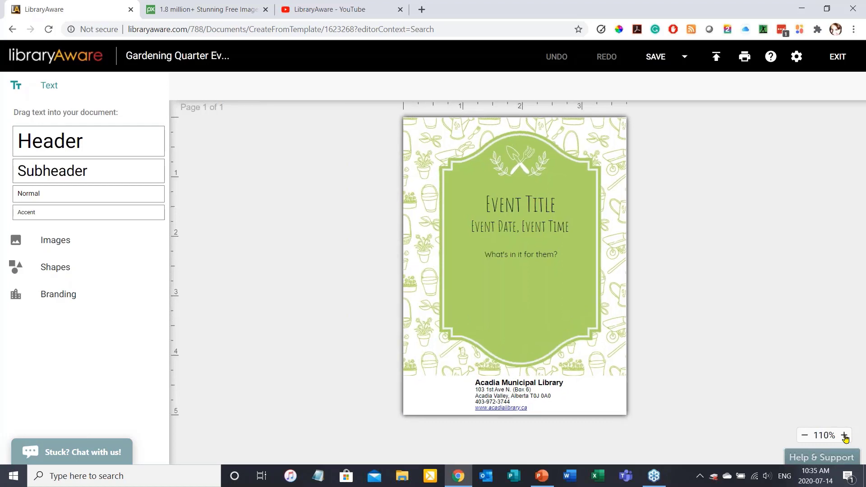
click(845, 436)
click(846, 436)
click(845, 436)
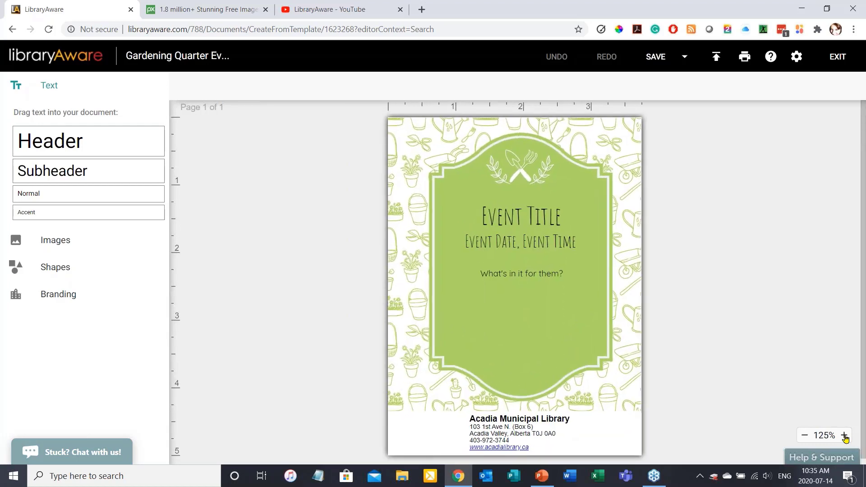
click(846, 436)
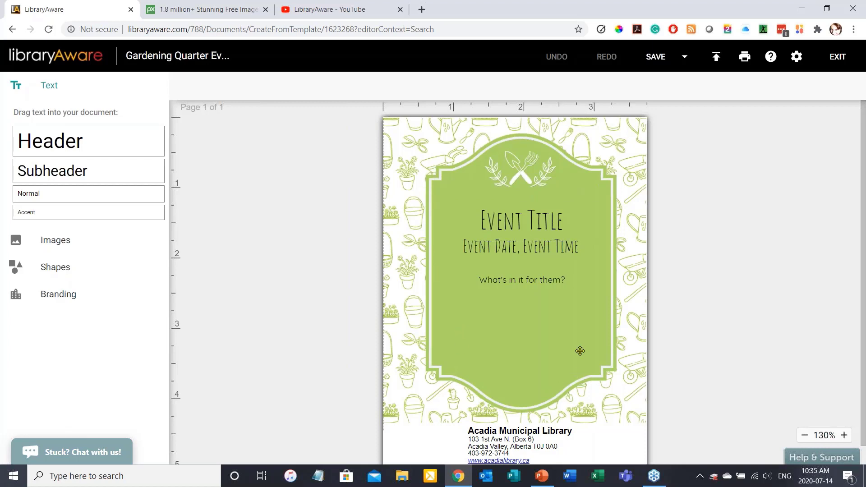
- Move the green frame aside to expose the patterned background and look through the available shapes
click(518, 344)
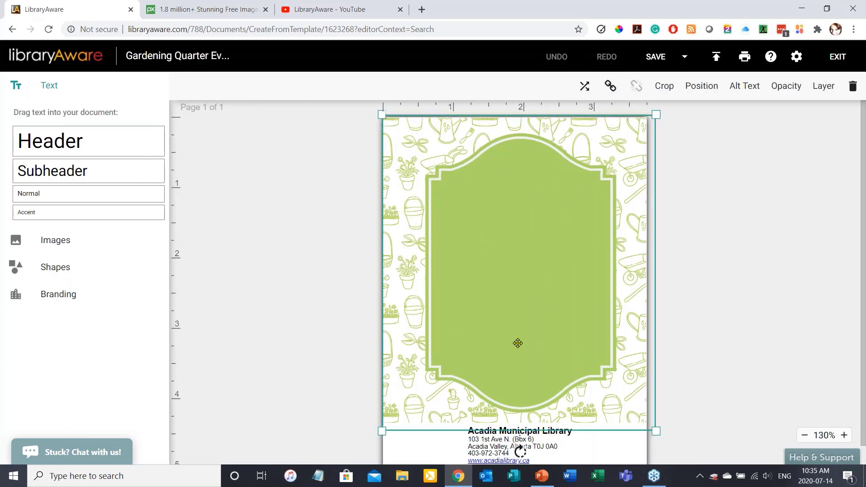
drag(518, 343, 326, 340)
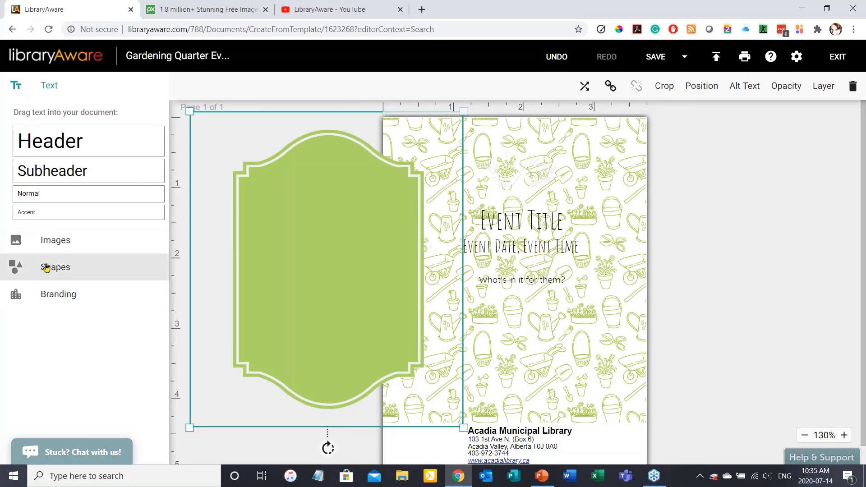
click(37, 276)
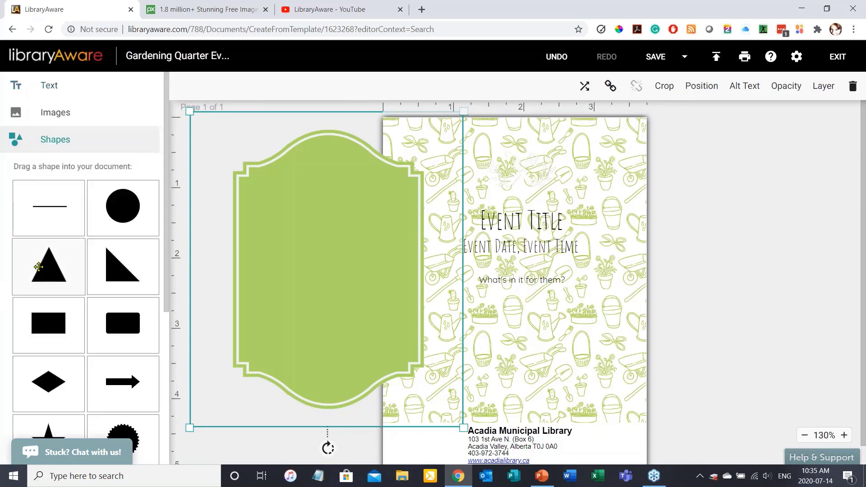
scroll(61, 374, down, 3)
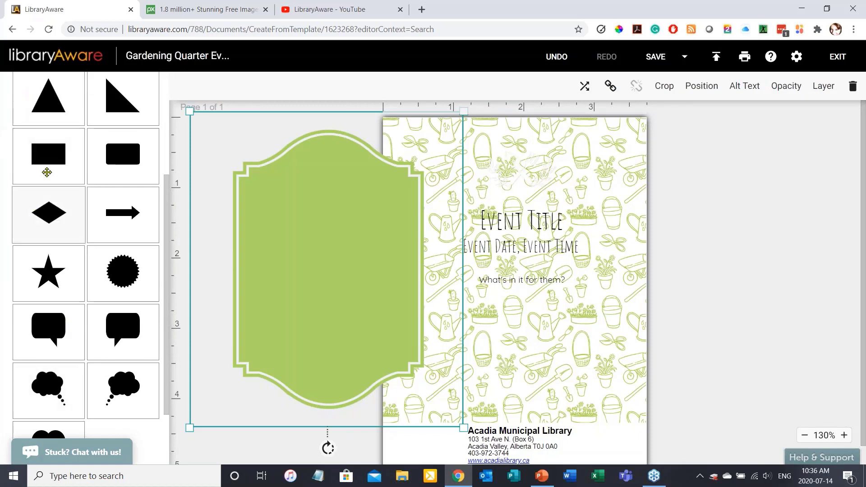
scroll(44, 180, up, 3)
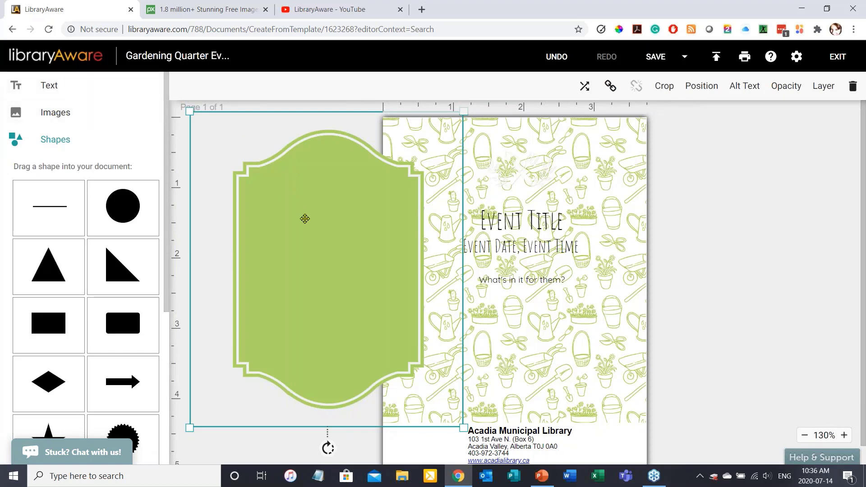
- Move the green frame back over the flyer's centre, behind the event text
drag(305, 219, 493, 223)
click(729, 208)
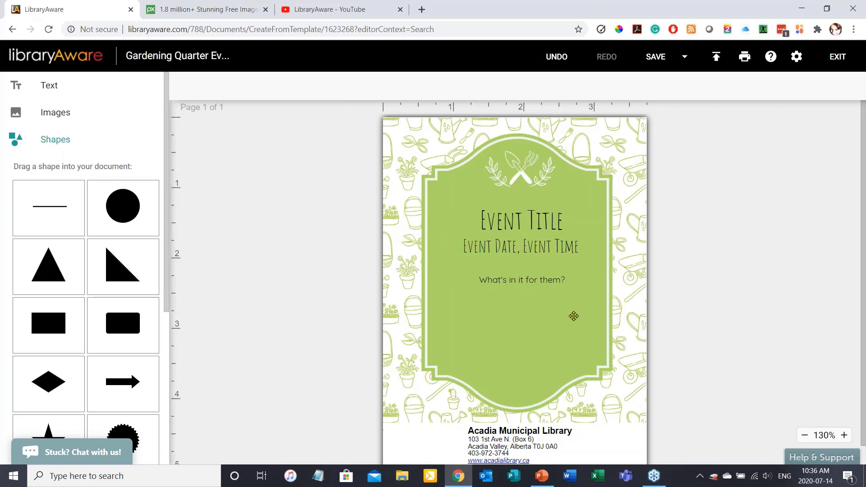
- Send the green frame to the back, behind the garden-tool pattern, and undo that layer change
click(598, 200)
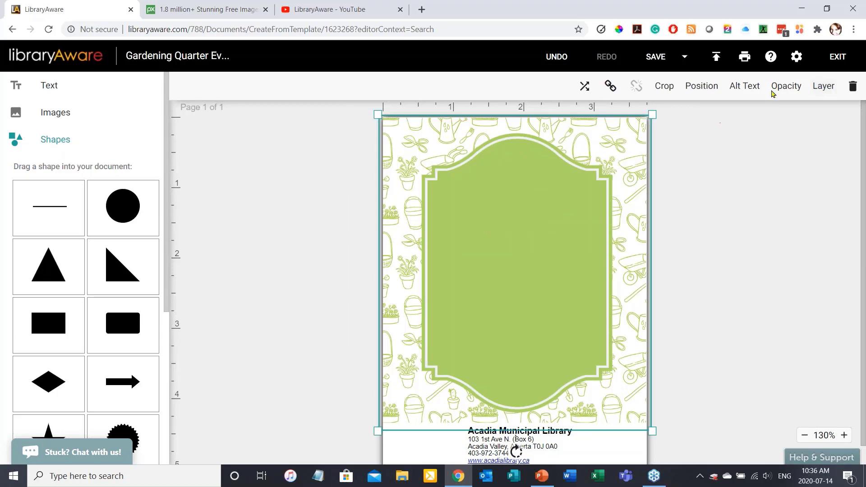
click(822, 86)
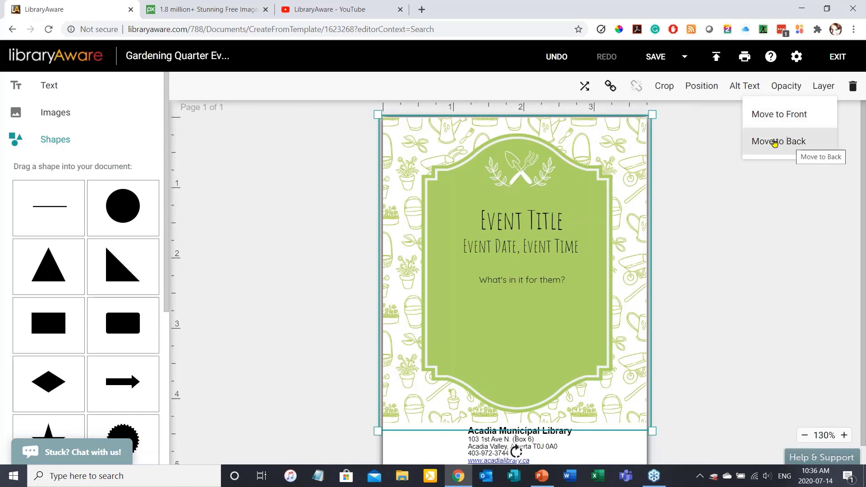
click(797, 142)
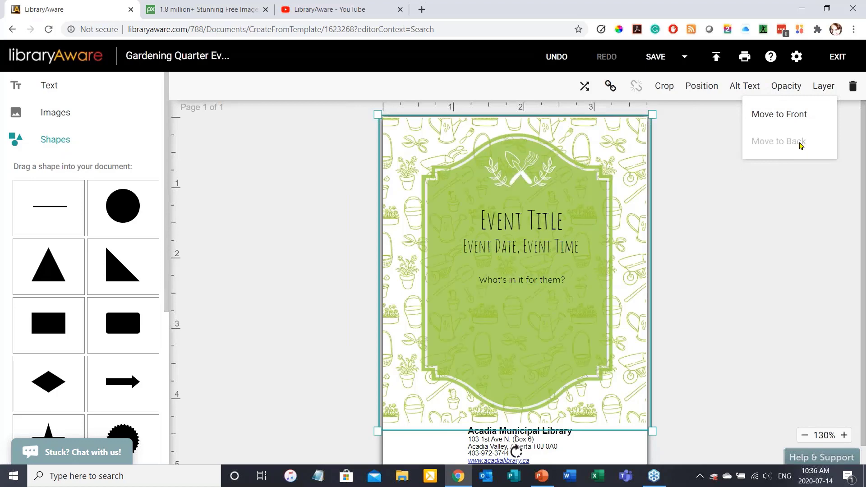
click(810, 234)
click(809, 234)
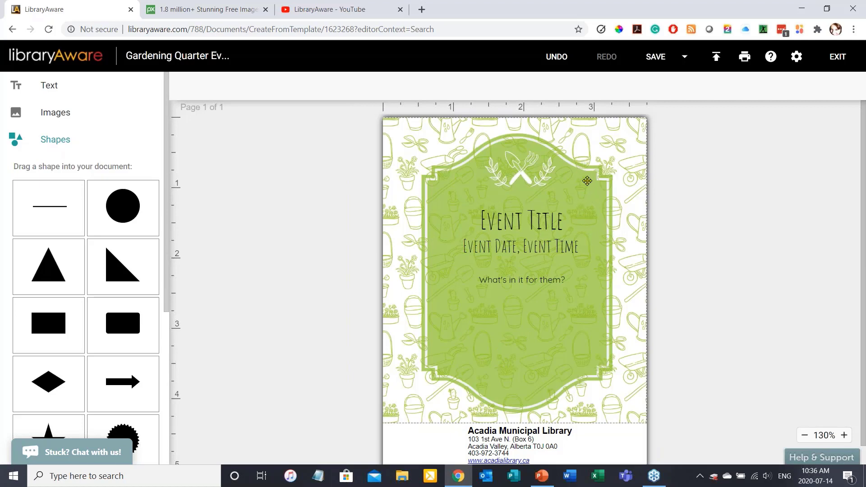
click(557, 59)
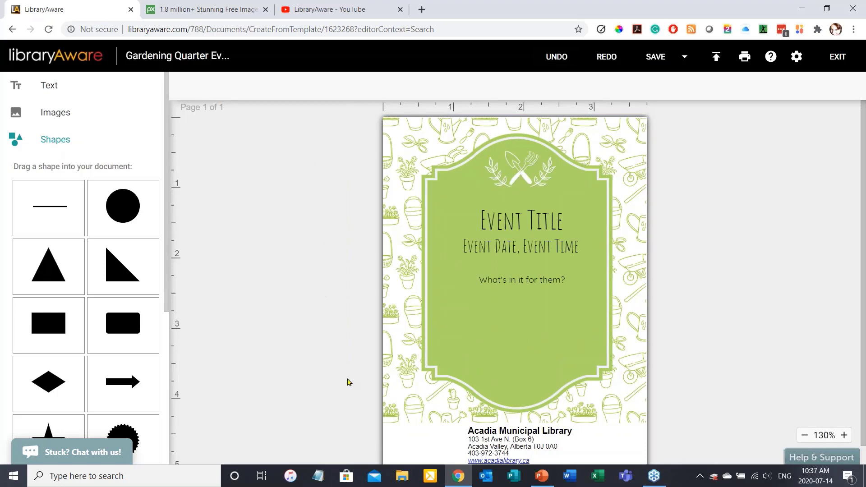
- Start swapping the green frame for another image and search the image library for "background"
click(639, 131)
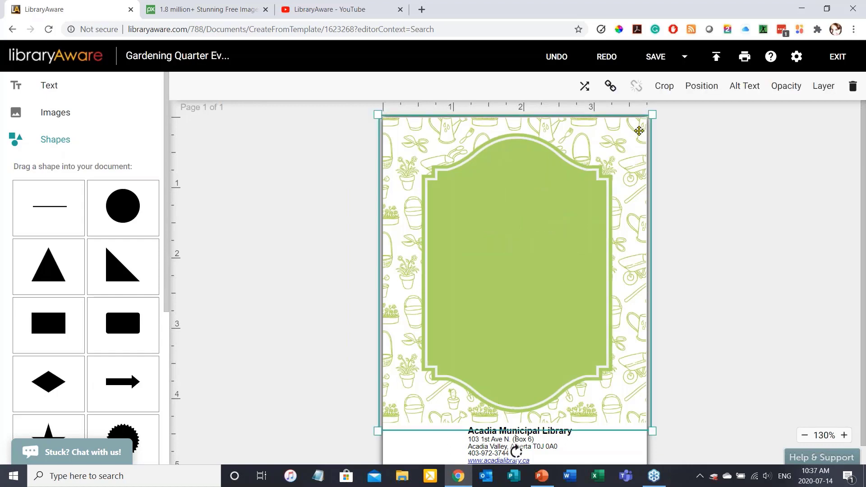
click(584, 87)
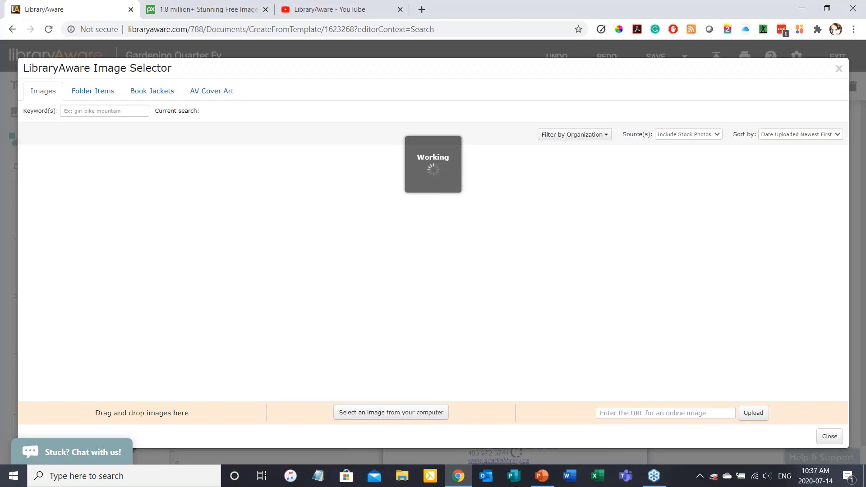
click(77, 111)
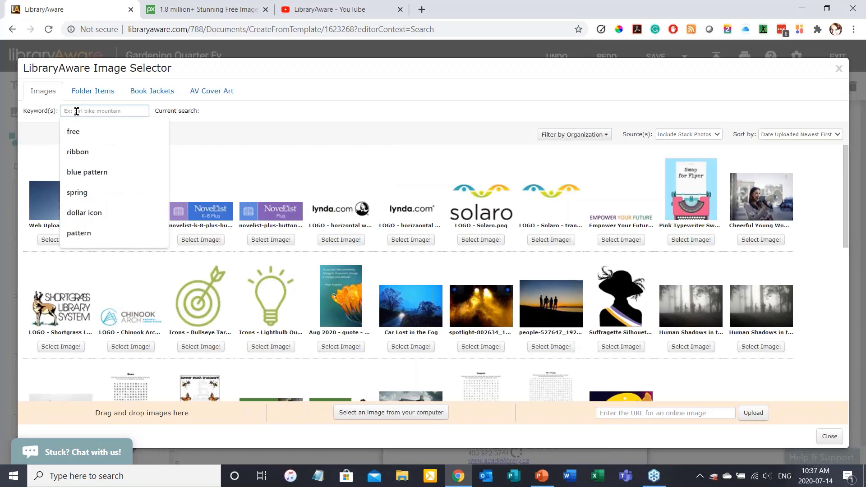
text(back)
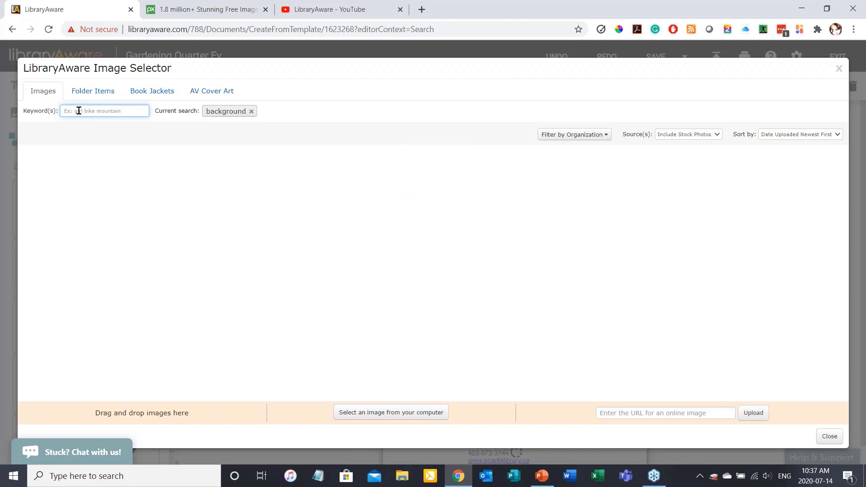
- Narrow the image search with the keyword "plants" and browse the matching pictures for a suitable replacement
text(p)
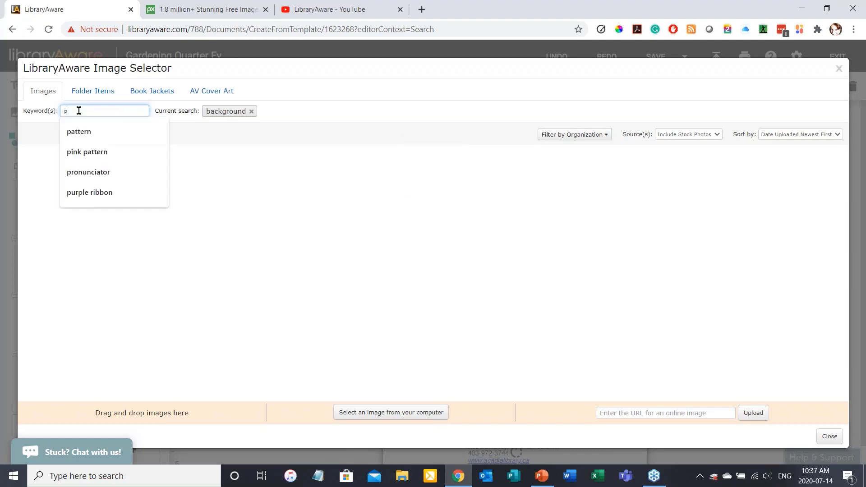
text(lant)
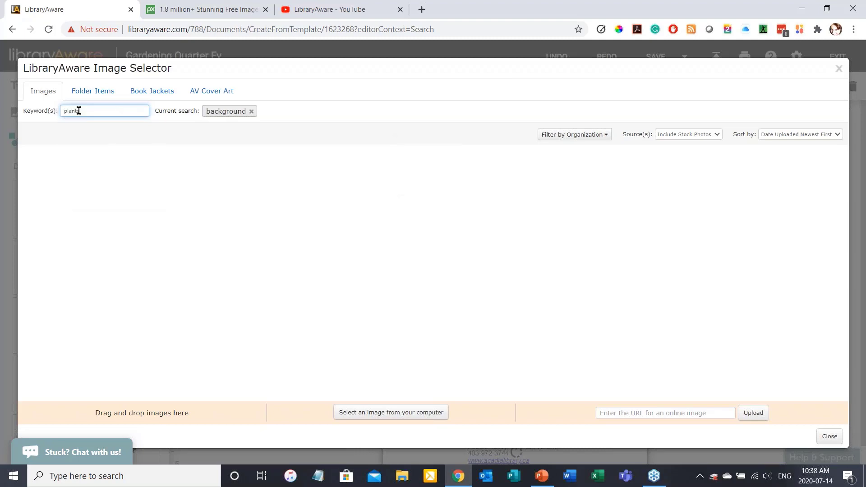
text(s)
key(Return)
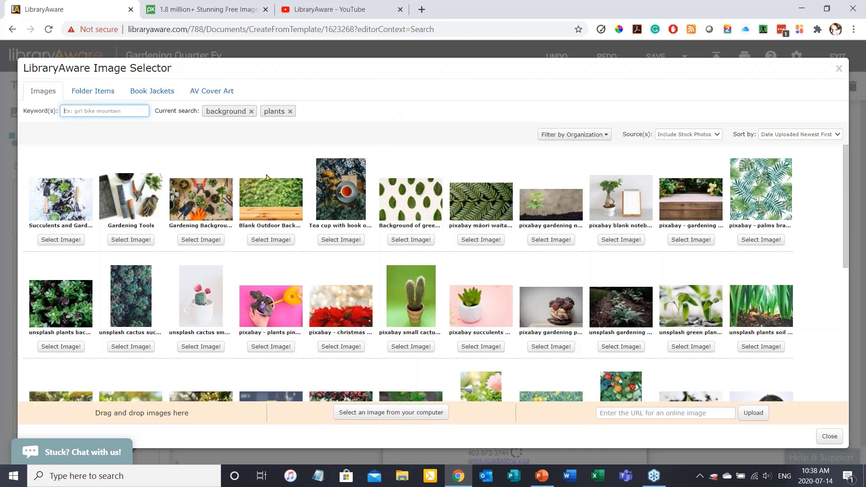
scroll(242, 227, down, 2)
mouse_move(188, 274)
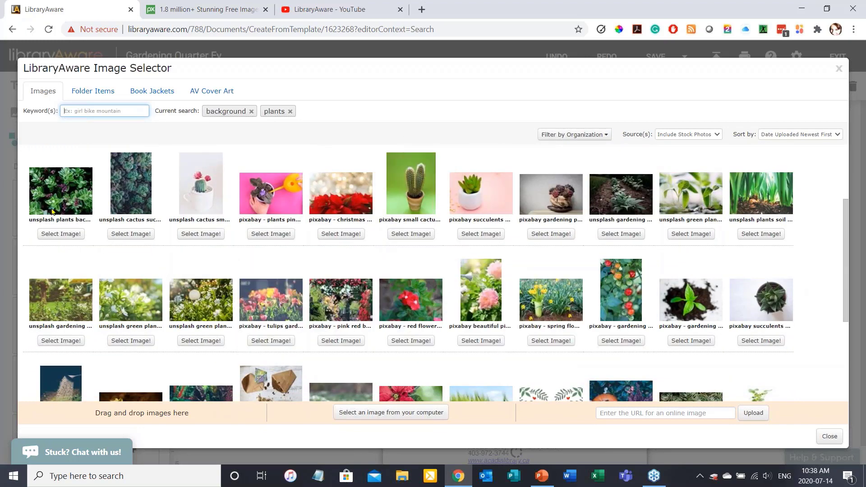
mouse_move(65, 200)
scroll(327, 349, down, 3)
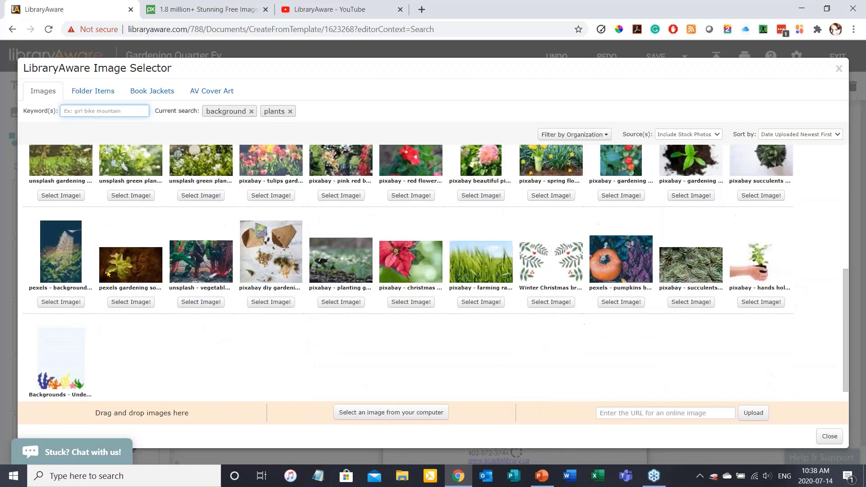
mouse_move(540, 248)
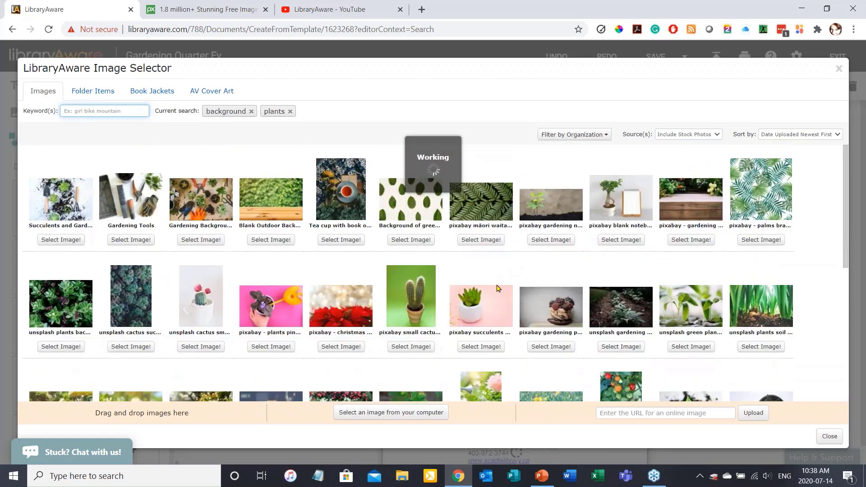
mouse_move(765, 187)
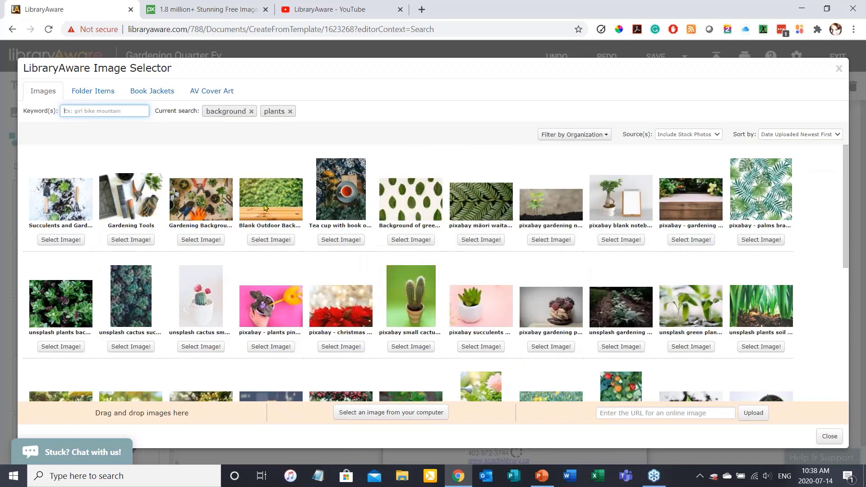
- Replace the "plants" keyword with "green" in the background image search
click(291, 112)
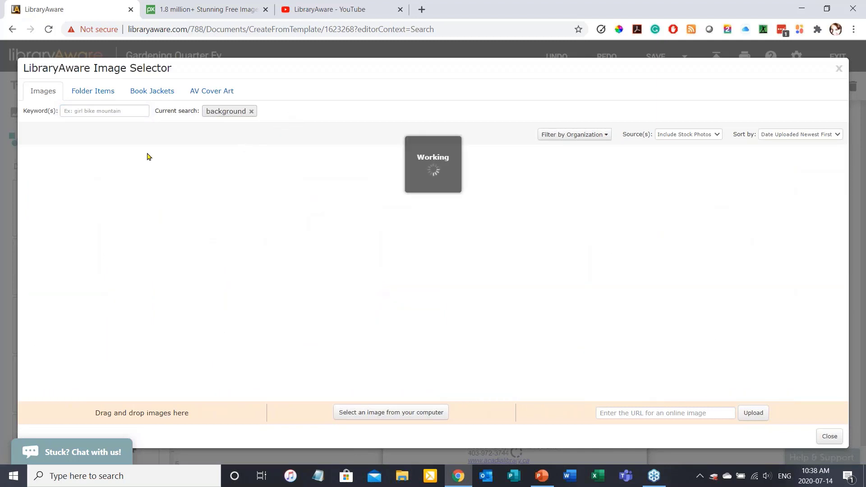
click(118, 110)
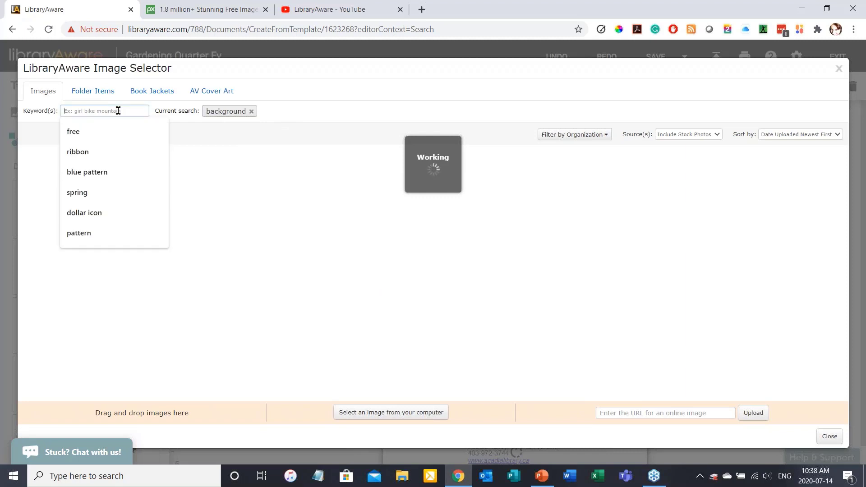
text(green)
key(Return)
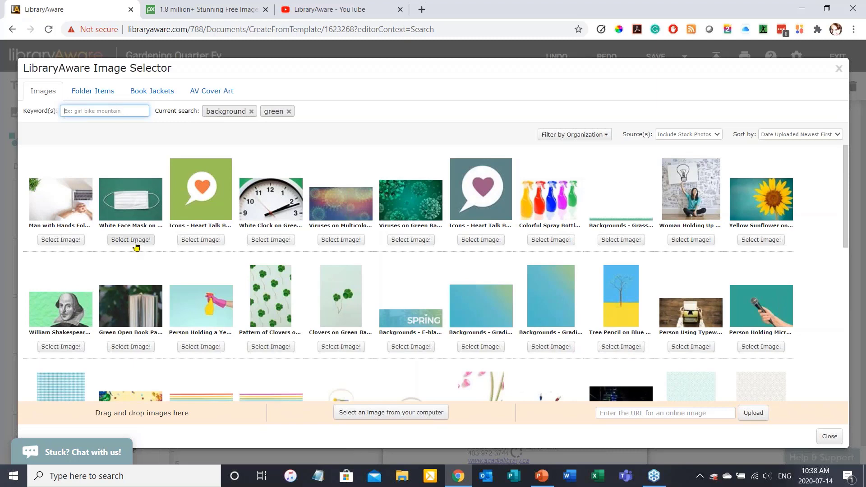
- Browse the green backgrounds and swap the frame for the "Backgrounds - Art Deco Patterns - Kelly Green-01.png" image
scroll(135, 243, down, 2)
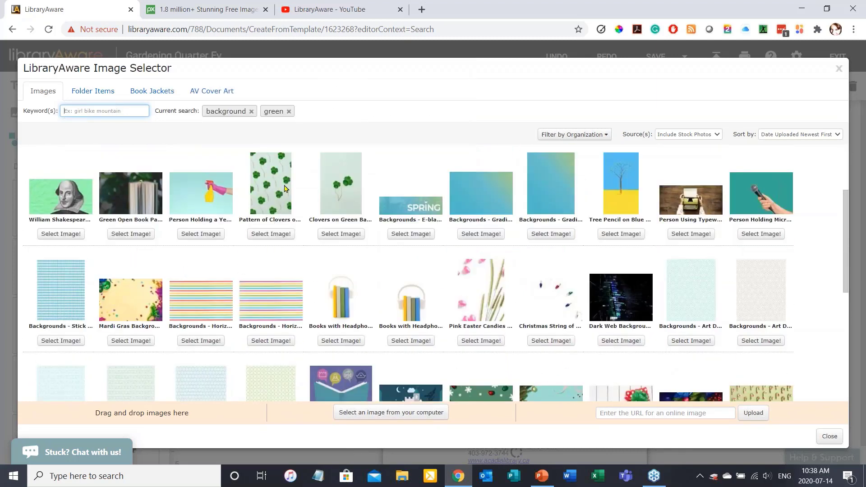
mouse_move(277, 186)
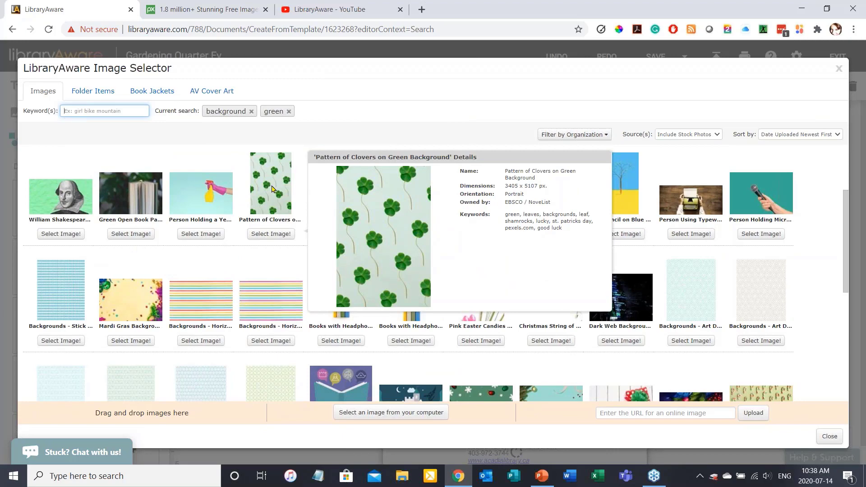
scroll(145, 206, down, 2)
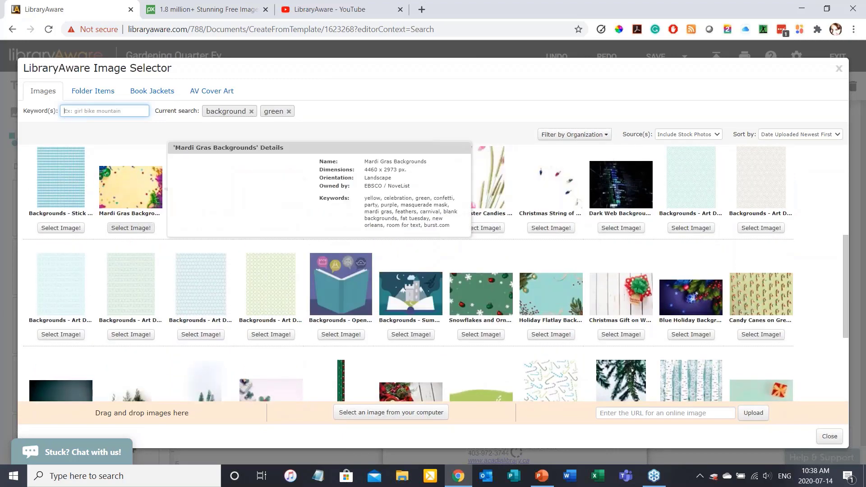
scroll(132, 311, down, 1)
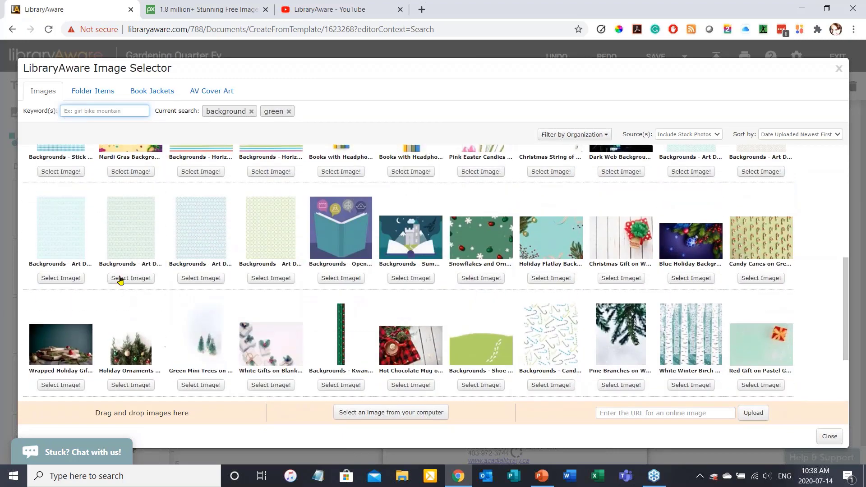
scroll(116, 275, down, 1)
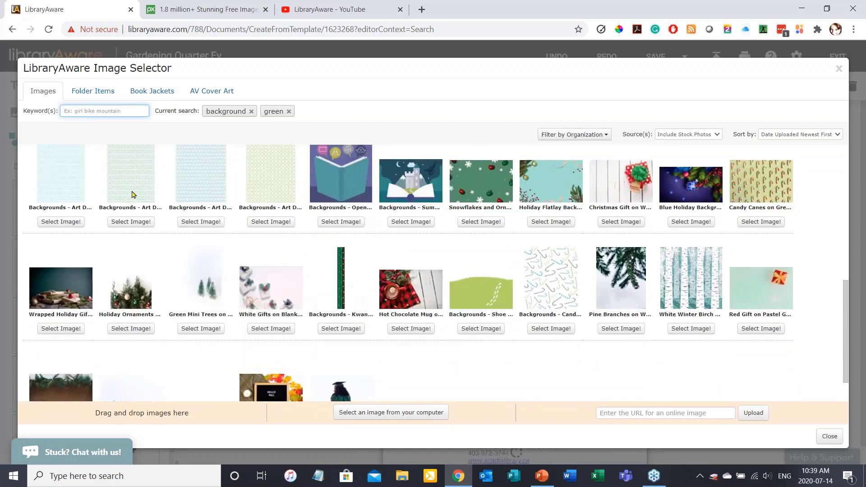
mouse_move(137, 187)
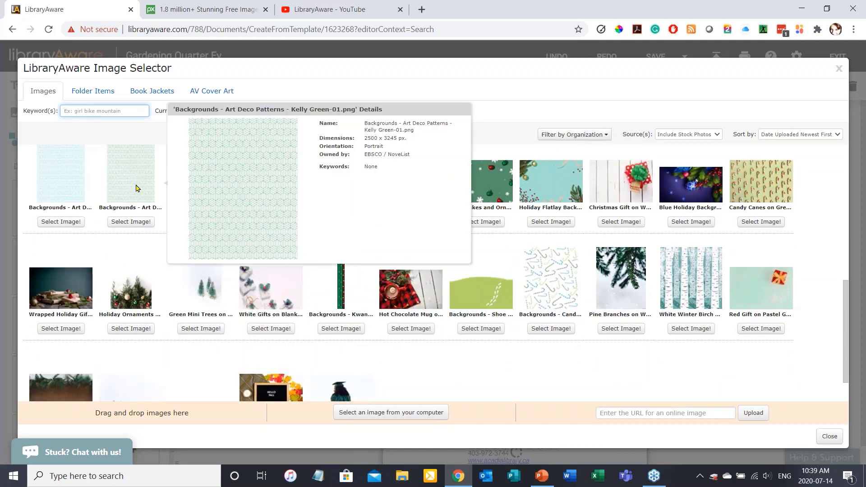
scroll(137, 190, down, 1)
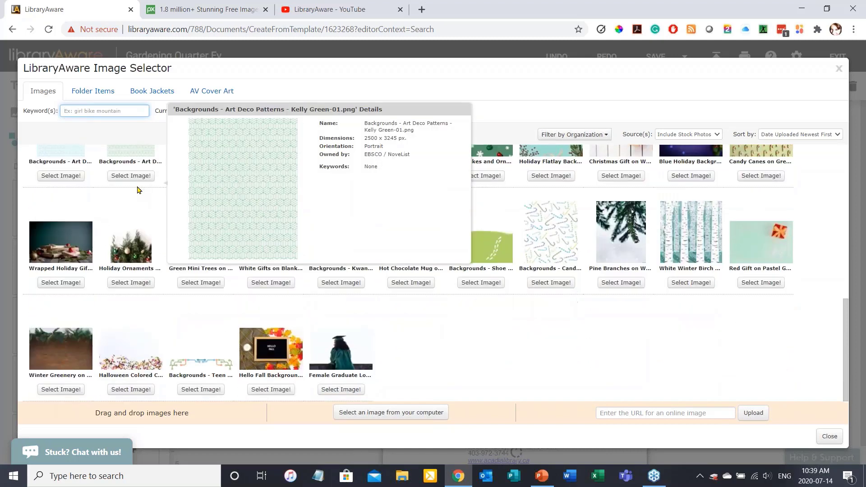
scroll(139, 193, up, 3)
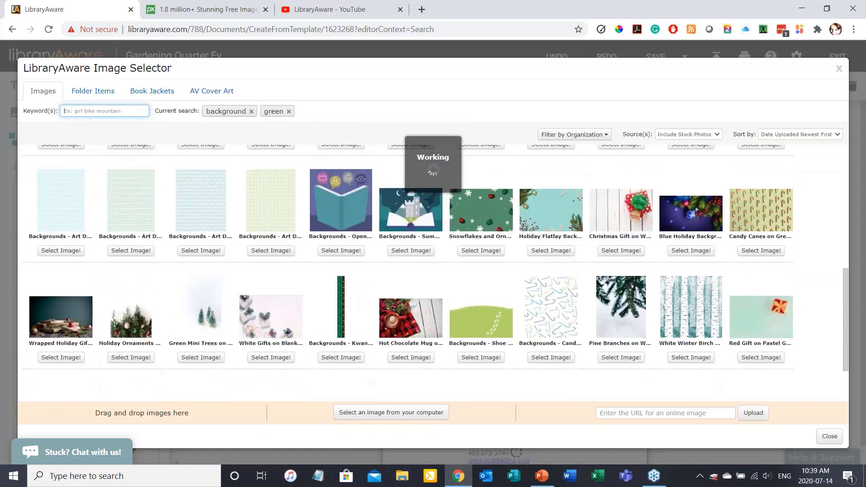
mouse_move(141, 292)
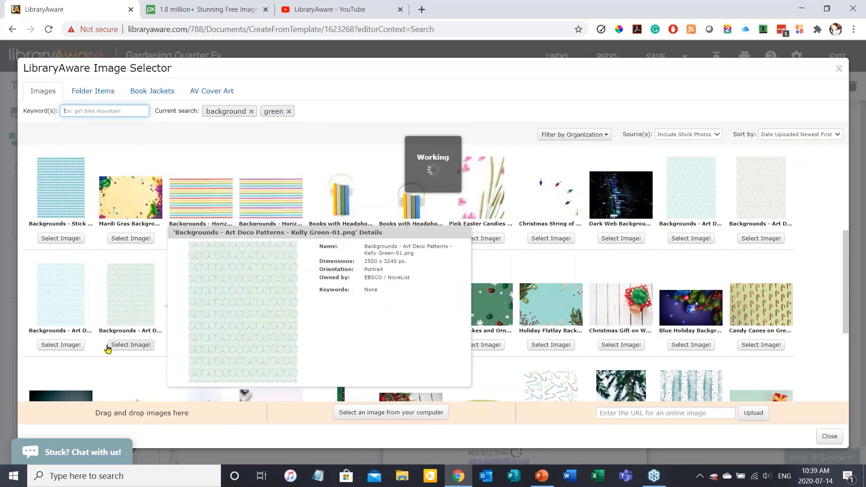
click(130, 349)
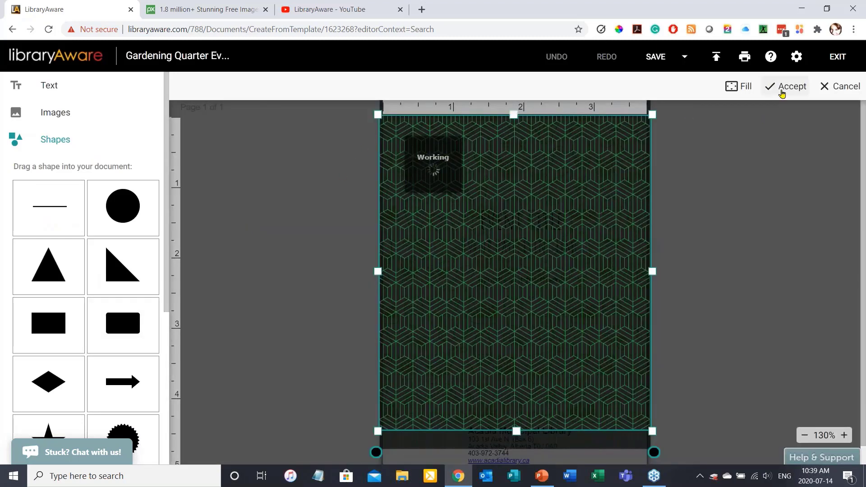
click(783, 91)
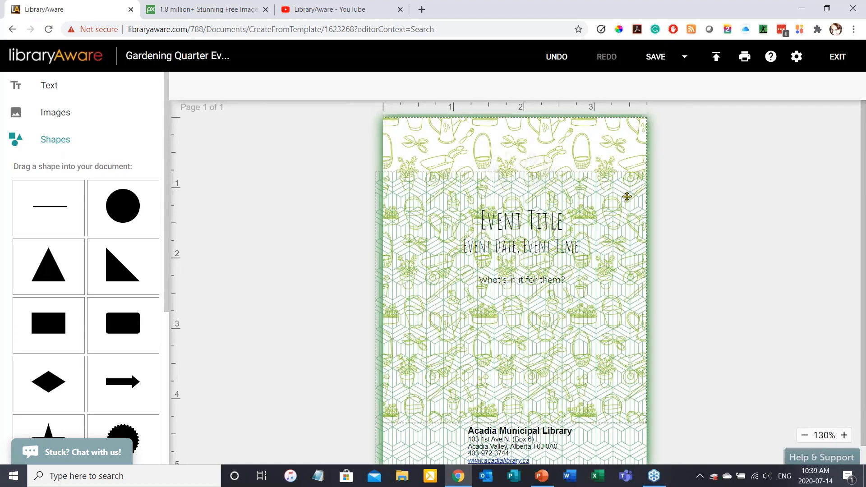
- Undo the art deco pattern's last move and its swap with the green frame, and deselect the image
click(555, 60)
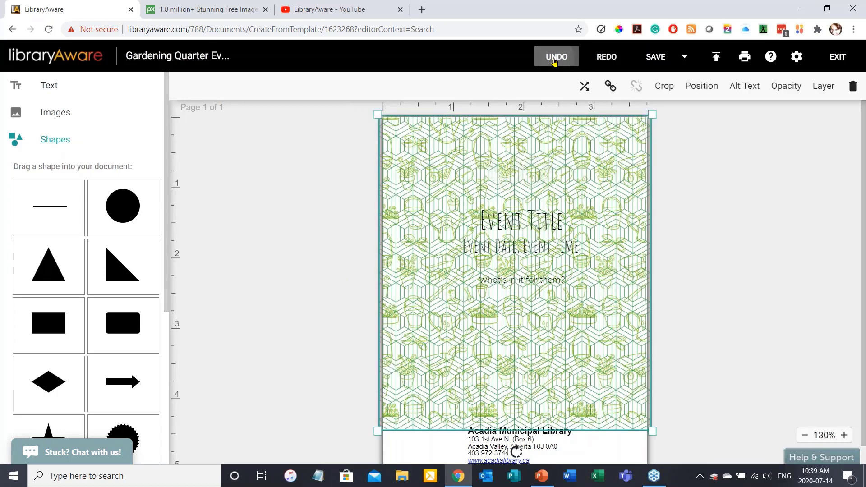
click(555, 60)
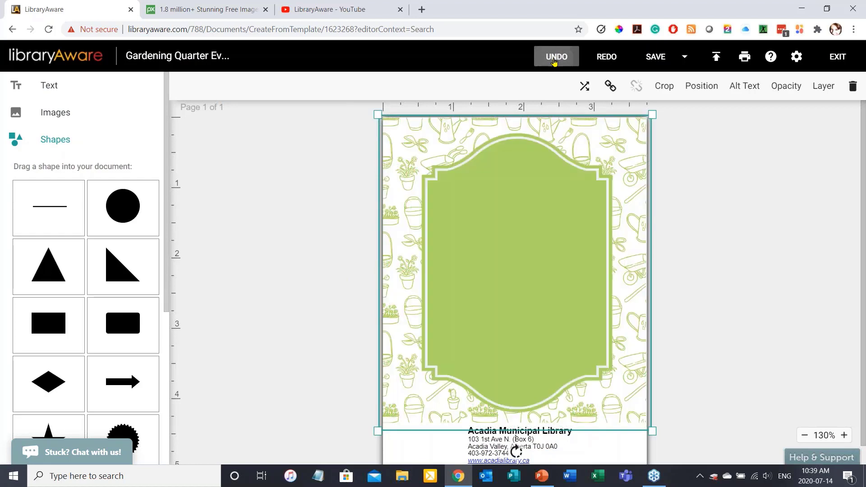
click(740, 210)
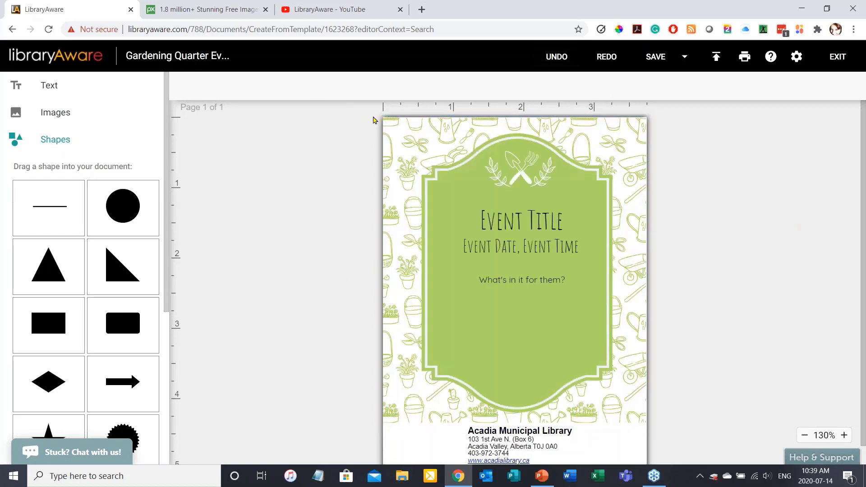
- Move the green frame down and to the left, and start swapping the garden-tool pattern behind it for another image
click(386, 123)
drag(387, 124, 375, 159)
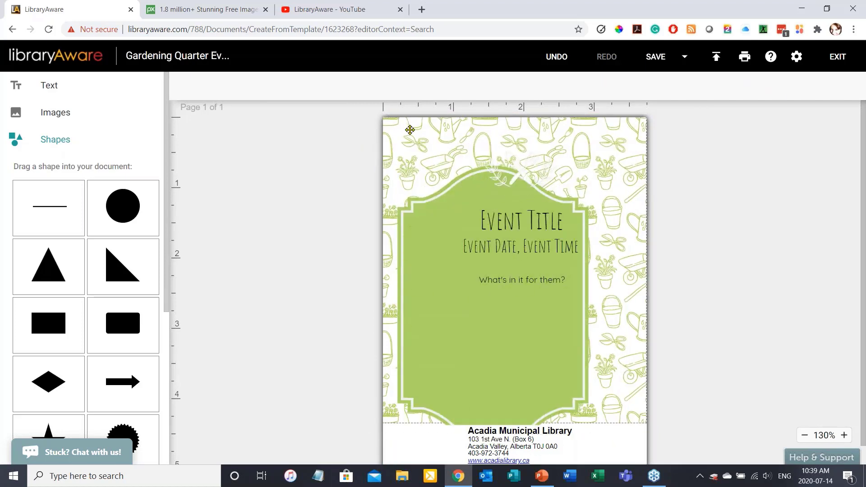
click(410, 130)
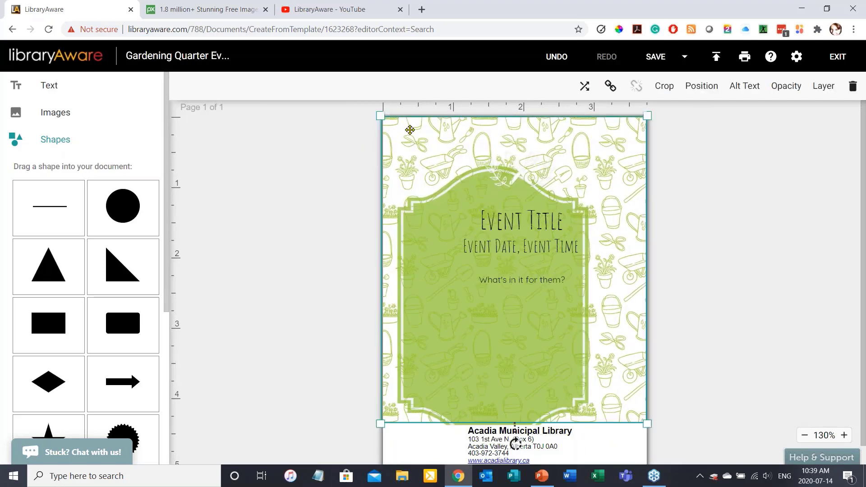
click(584, 88)
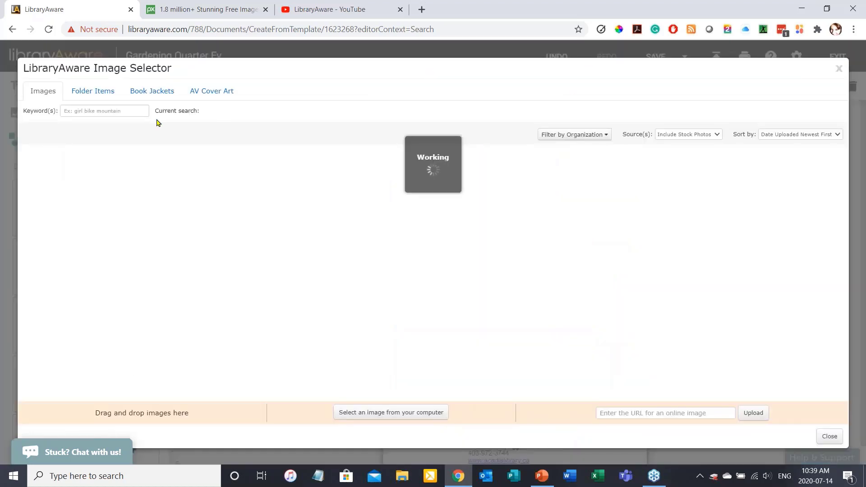
- Search the image library for "green background"
click(122, 111)
text(green backgroun)
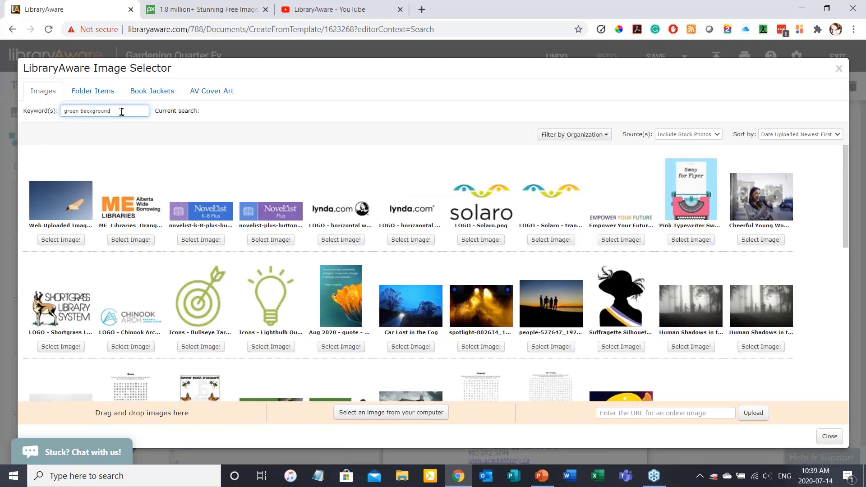
text(d)
key(Return)
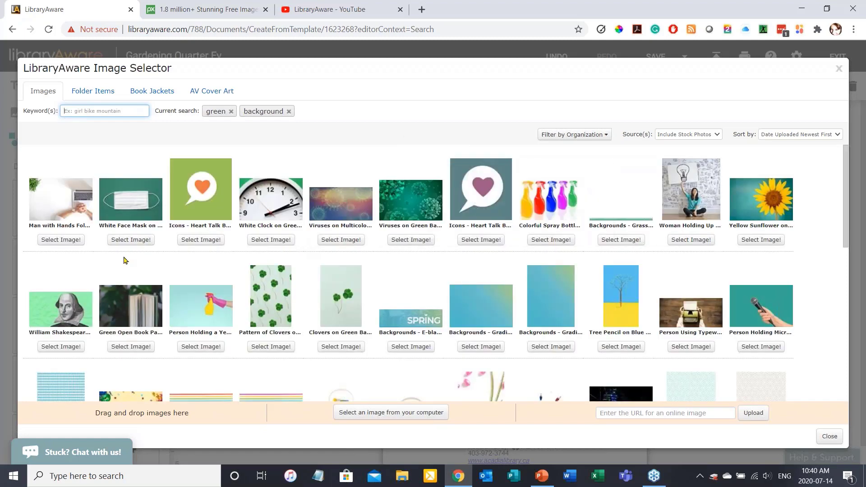
- Replace the garden-tool pattern with the "Pattern of Clovers on Green Background" image and accept its default crop
scroll(72, 293, down, 1)
scroll(67, 293, down, 1)
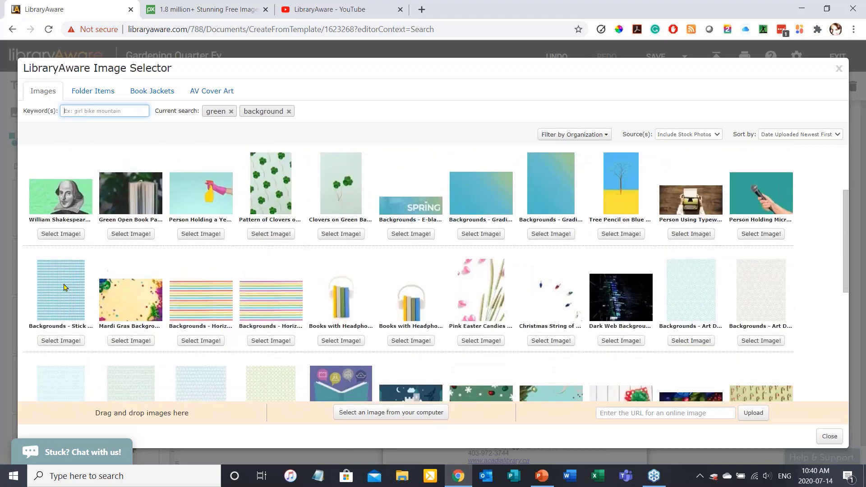
mouse_move(65, 287)
scroll(65, 288, down, 1)
scroll(65, 288, up, 1)
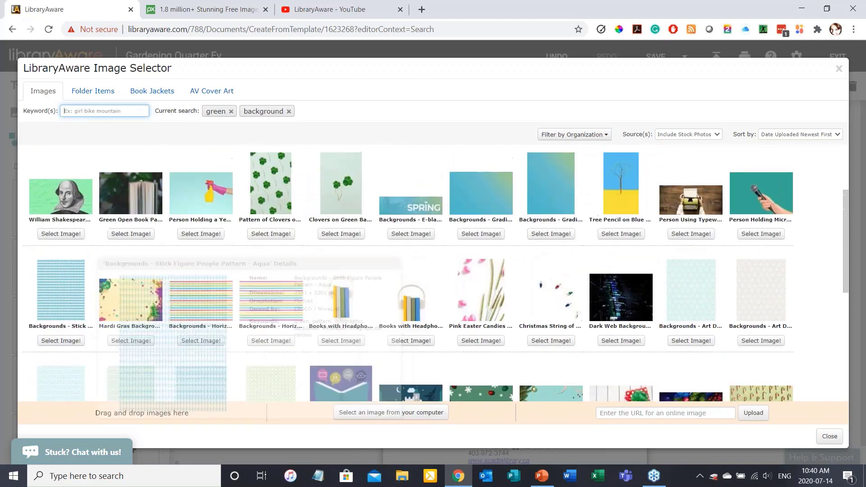
mouse_move(254, 177)
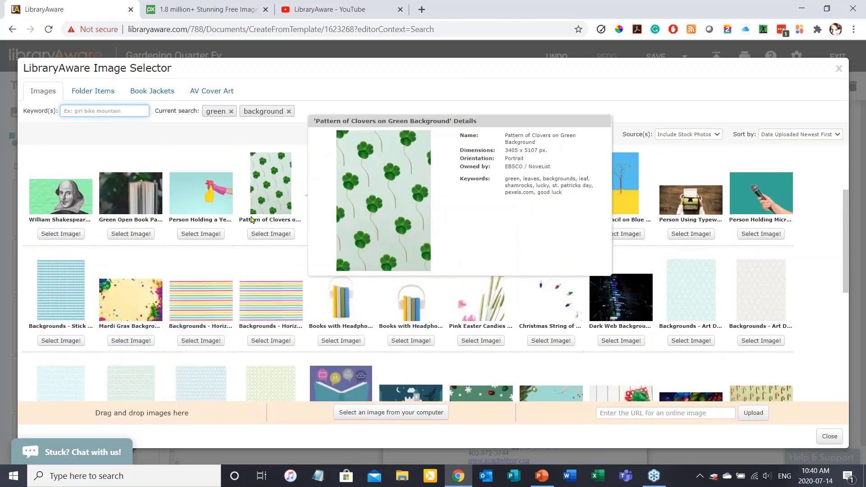
click(257, 237)
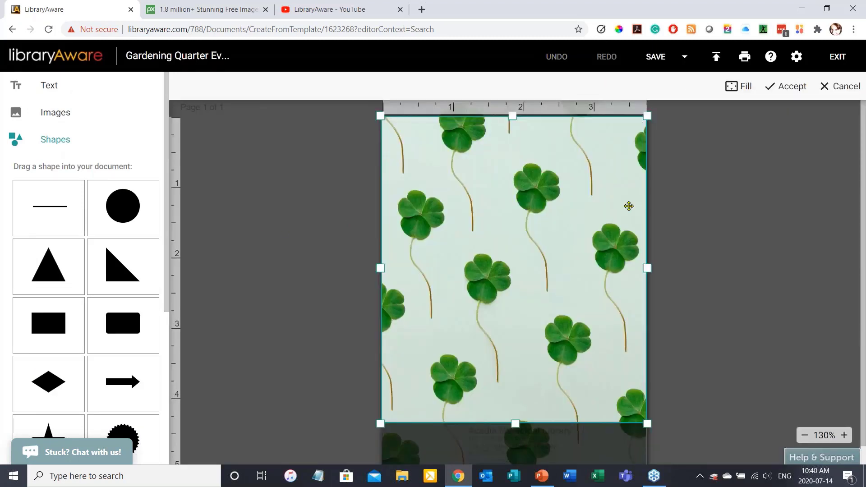
click(793, 88)
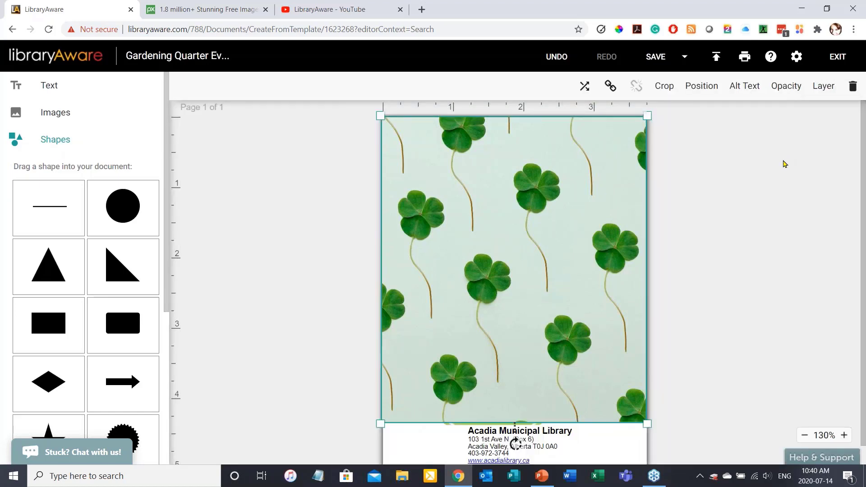
- Move the green frame back to the flyer's centre, over the clover background and behind the event text
click(785, 164)
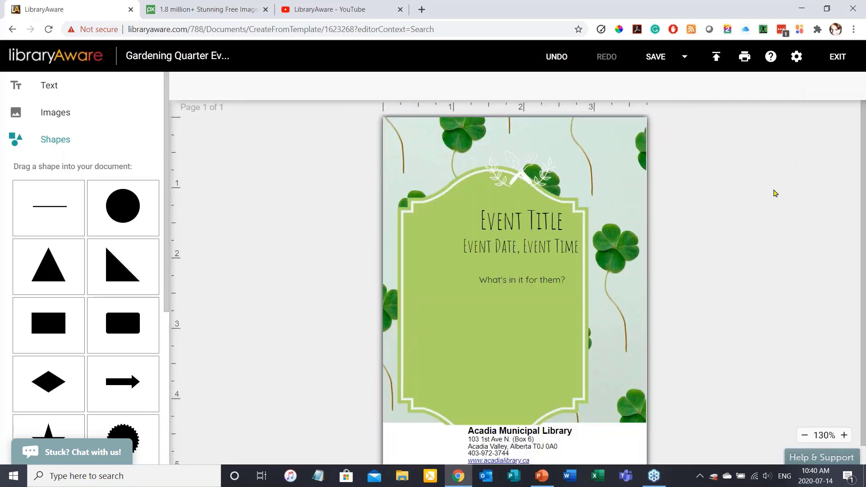
drag(525, 351, 548, 323)
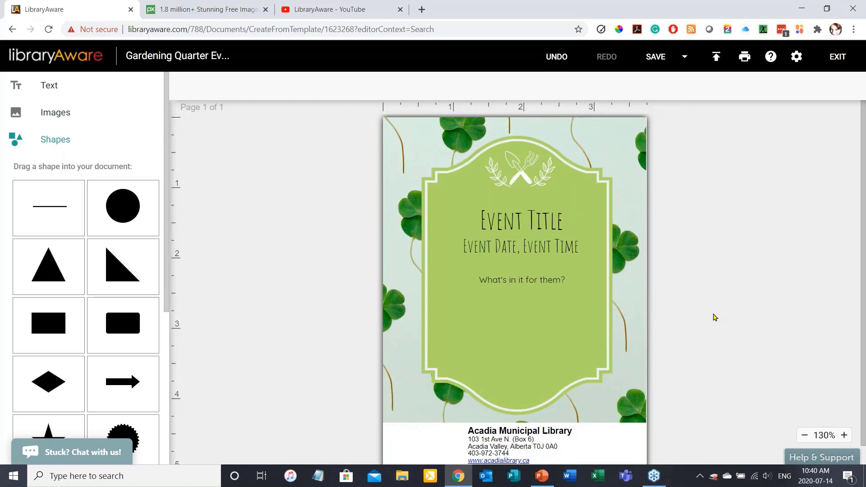
- Replace the "Event Title" text with "Fun Gardening Program"
click(512, 245)
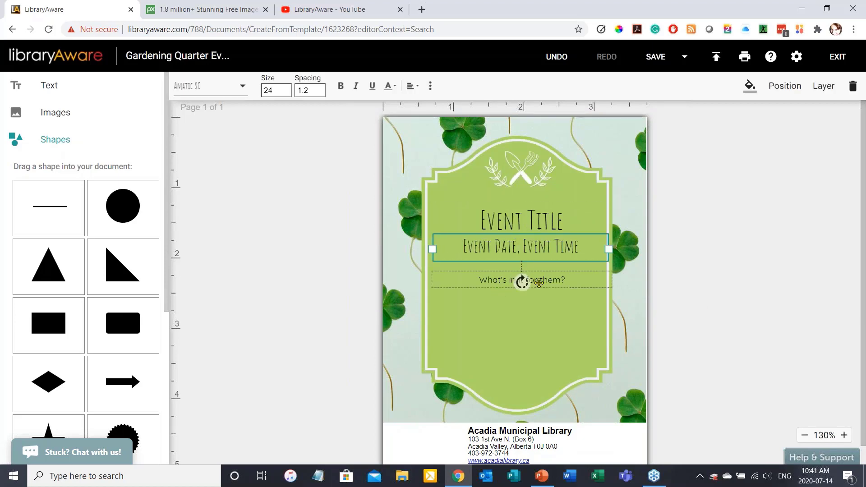
click(554, 219)
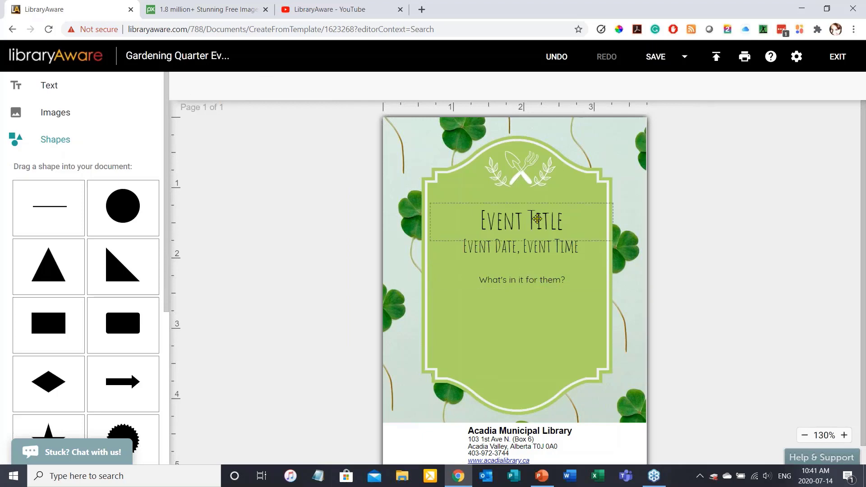
click(538, 219)
drag(565, 221, 474, 220)
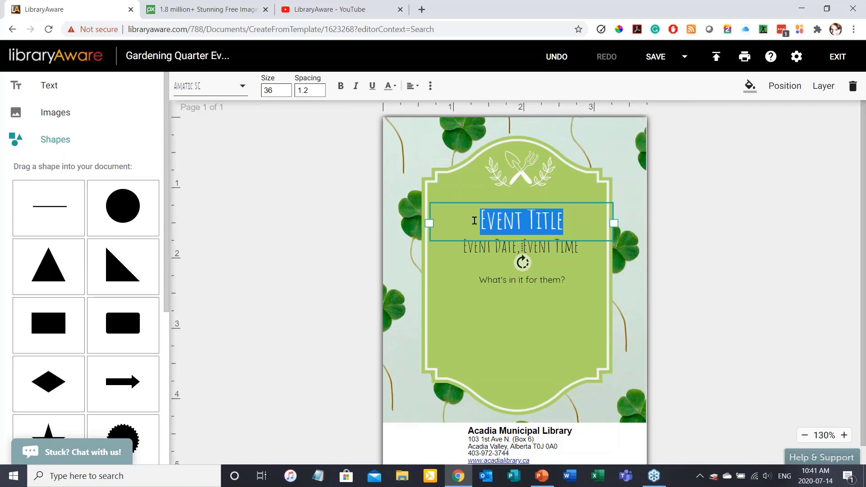
text(Fun Gardening Program)
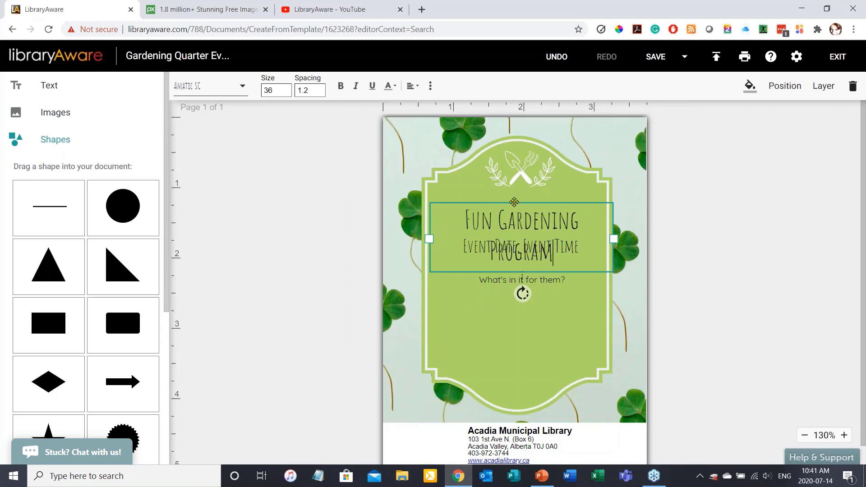
- Move the description and date lines lower in the green frame and centre the two-line title above them without overlap
drag(514, 200, 447, 169)
drag(535, 280, 534, 321)
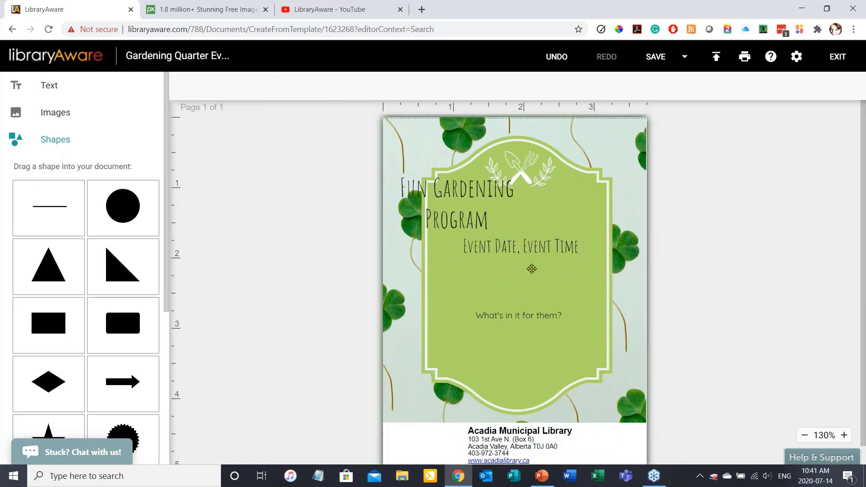
drag(523, 270, 524, 311)
drag(482, 229, 531, 247)
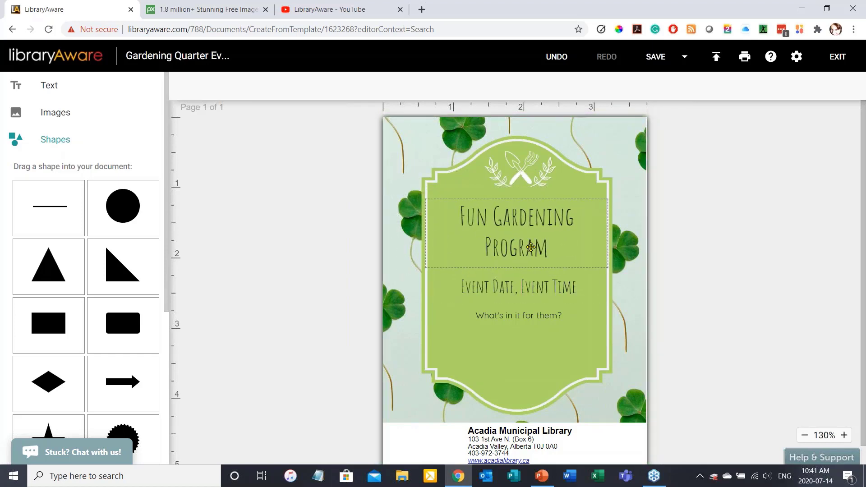
- Set the font of the whole "Fun Gardening Program" title to Arbutus Slab
click(531, 247)
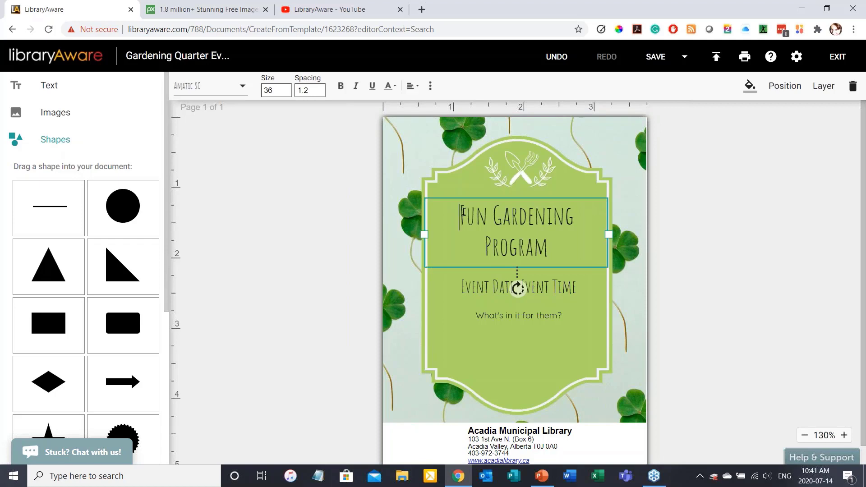
drag(460, 213, 551, 241)
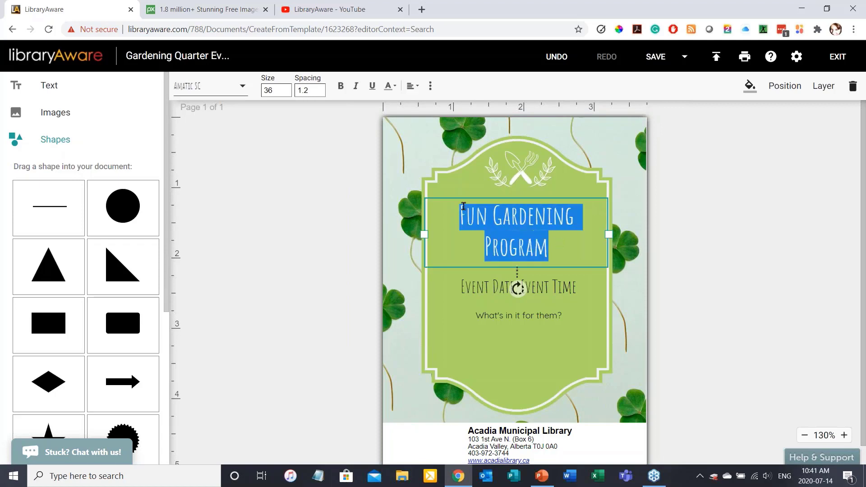
click(243, 88)
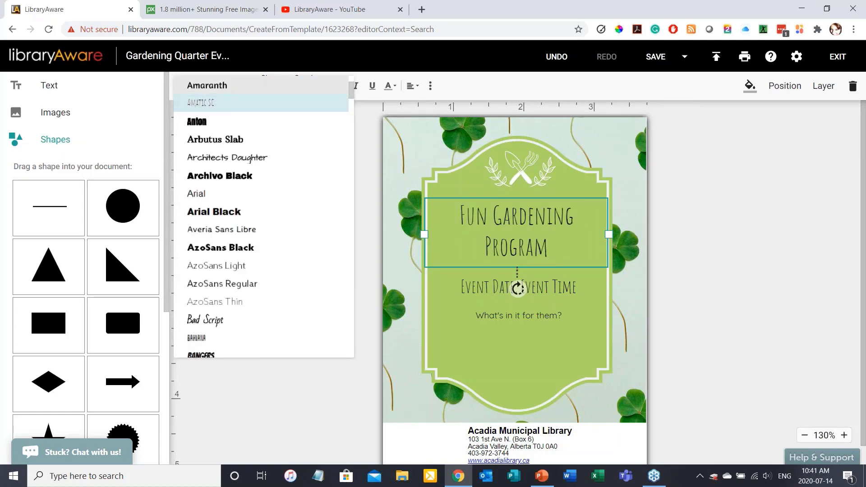
click(239, 142)
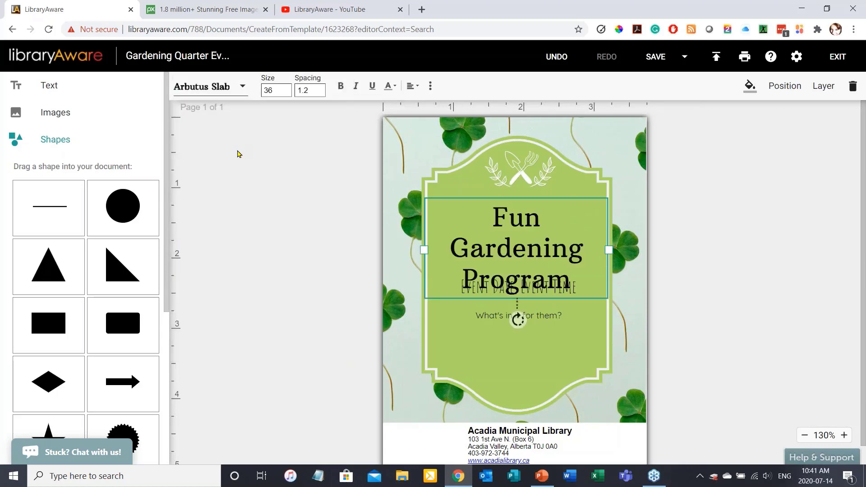
- Set the title's font size to 28 and move it slightly lower in the green frame
click(286, 93)
double_click(263, 88)
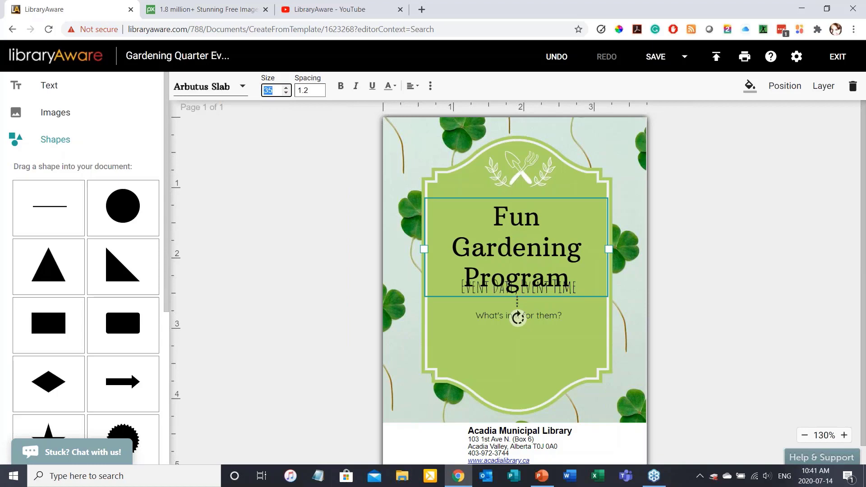
click(278, 89)
drag(277, 89, 263, 89)
text(20)
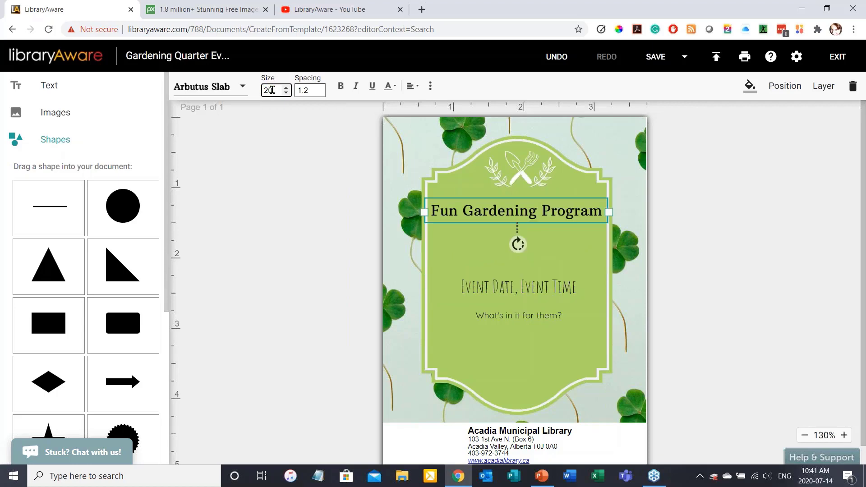
drag(271, 91, 260, 94)
text(2)
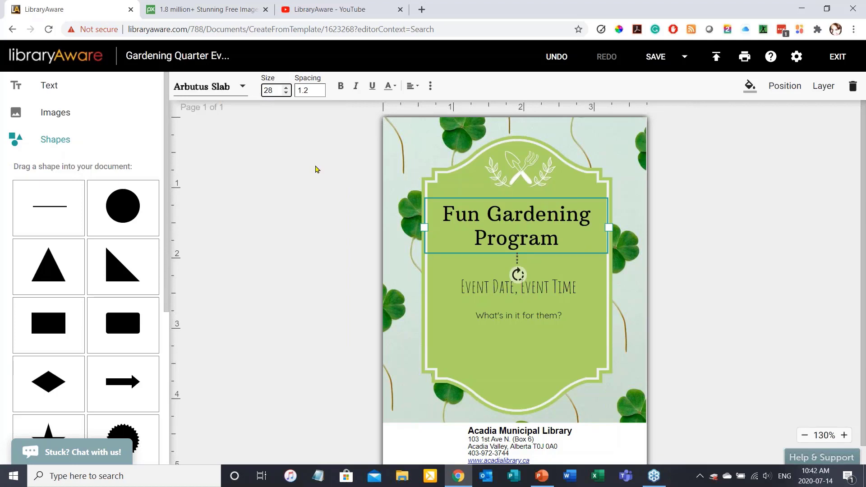
click(315, 190)
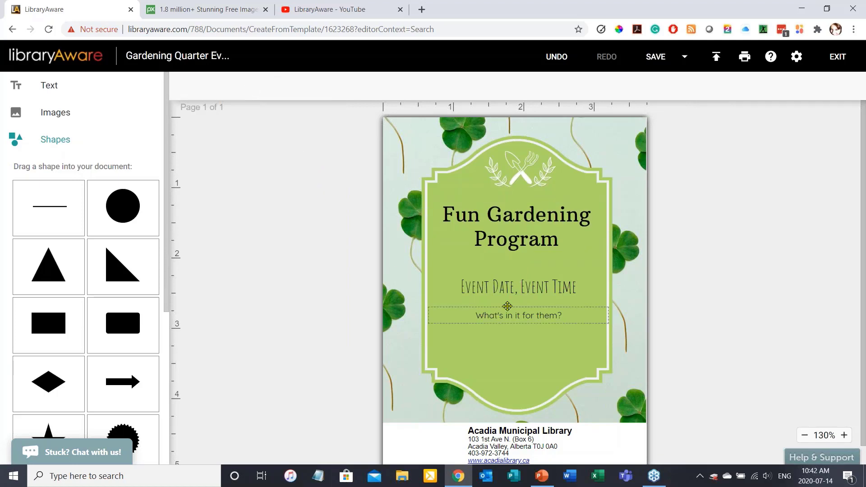
drag(525, 240, 525, 244)
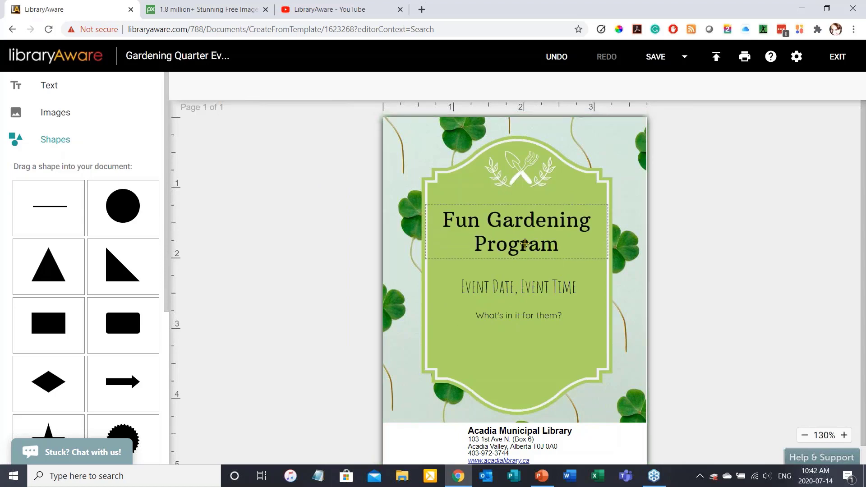
- Change the text colour of the "Fun Gardening Program" title to white using the custom hex value ffffff
drag(457, 221, 561, 246)
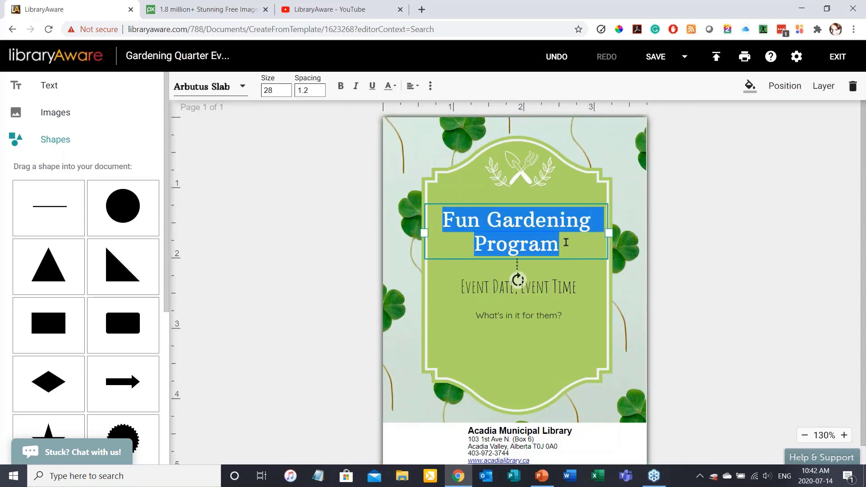
click(395, 86)
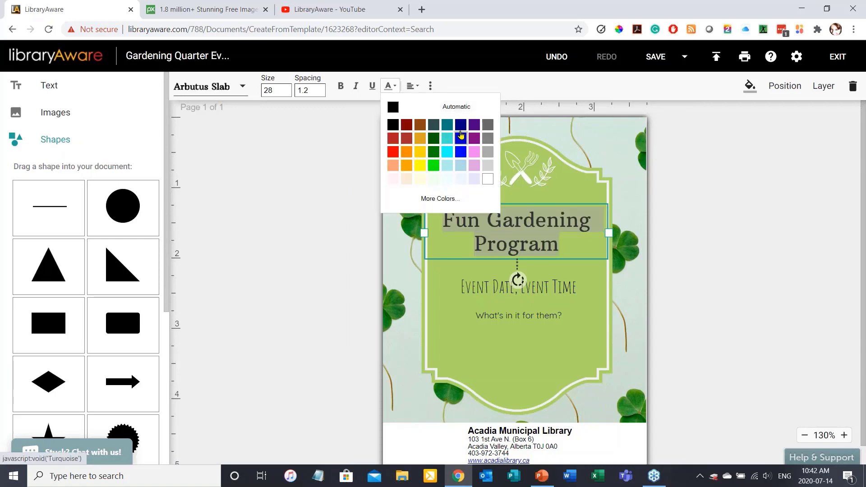
click(436, 201)
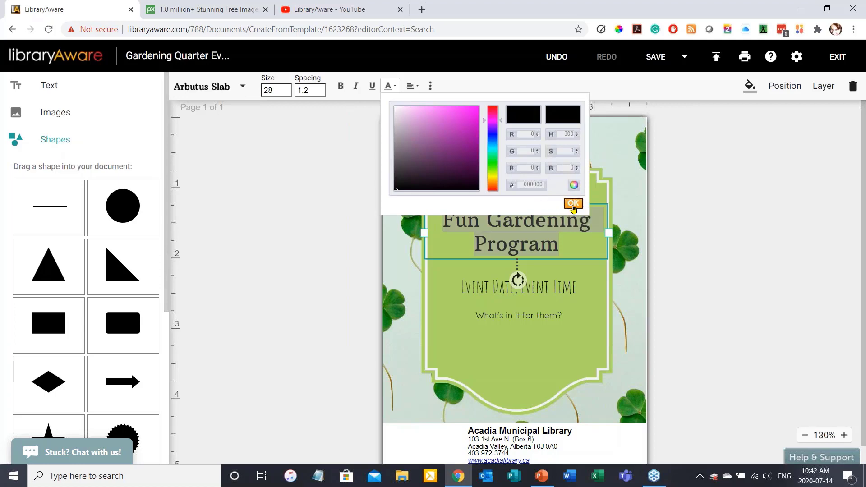
double_click(539, 186)
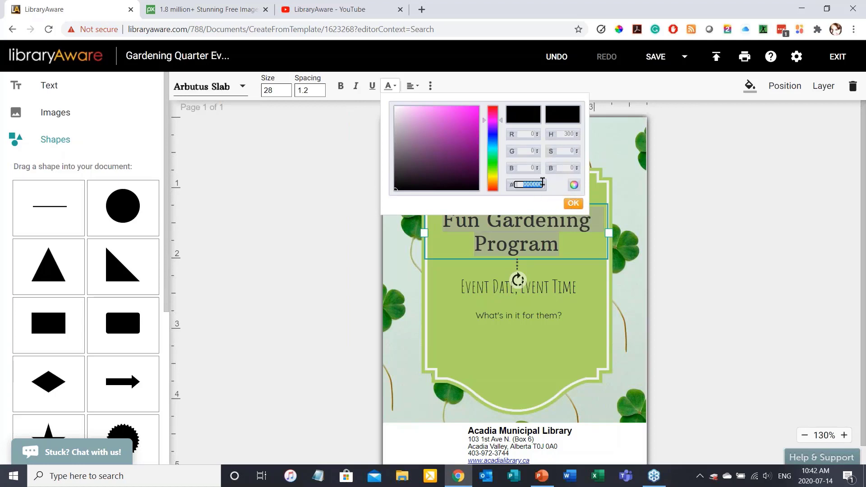
text(00ffff)
text(ffffff)
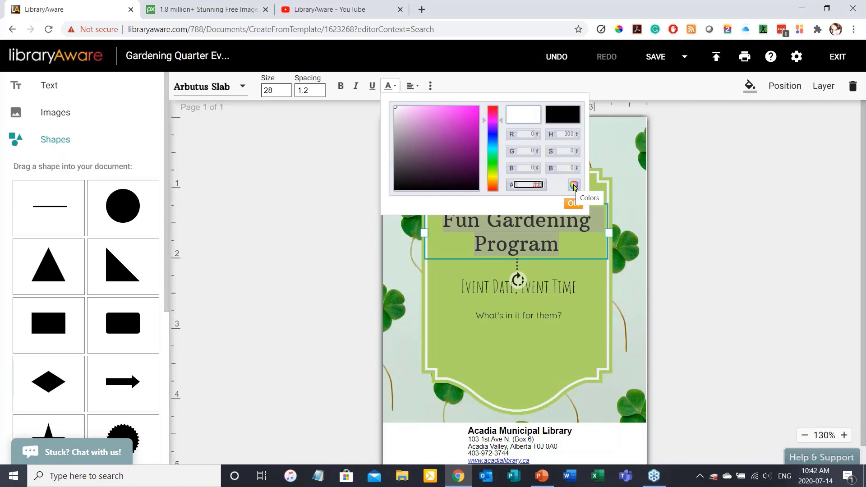
click(572, 204)
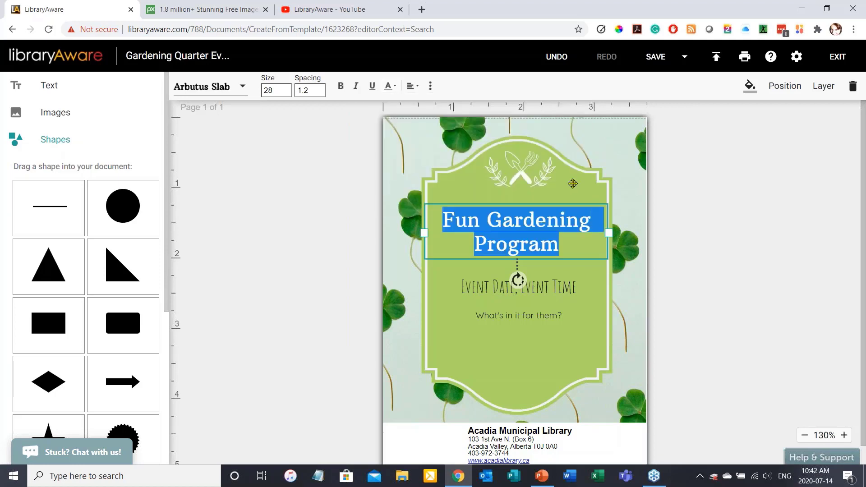
click(739, 187)
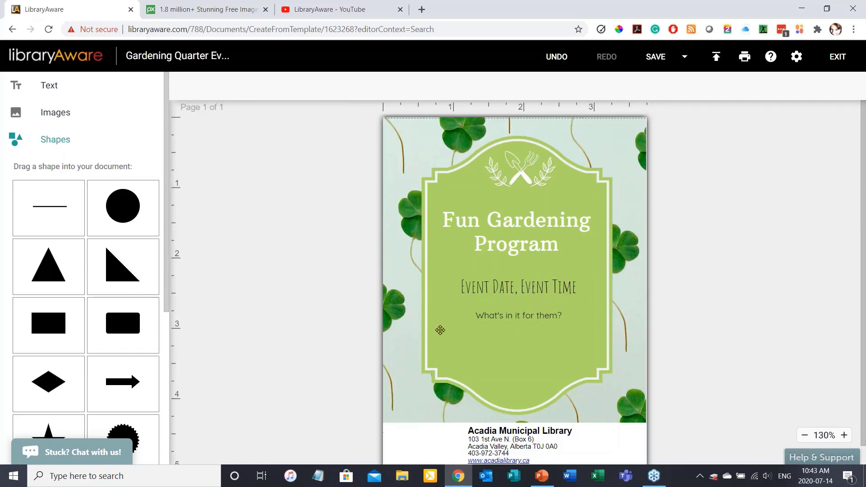
- Add a Normal text box below the "What's in it for them?" line, fit it to the green frame's width and centre its text
click(44, 91)
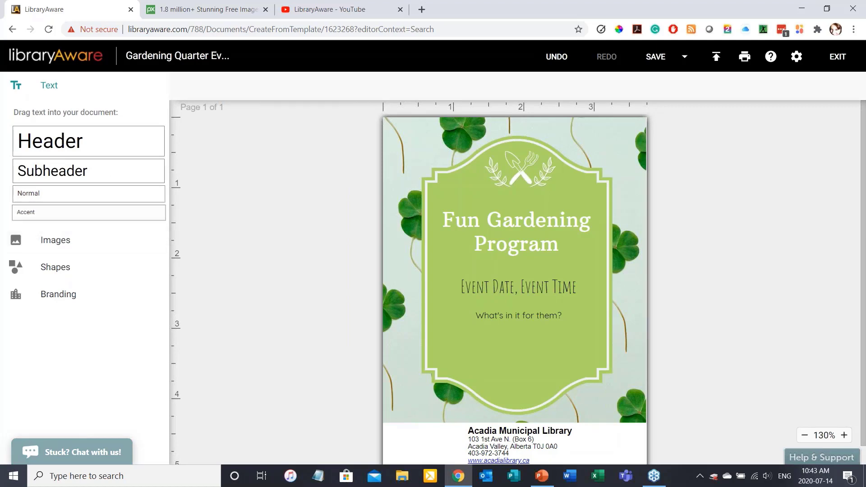
drag(42, 193, 484, 354)
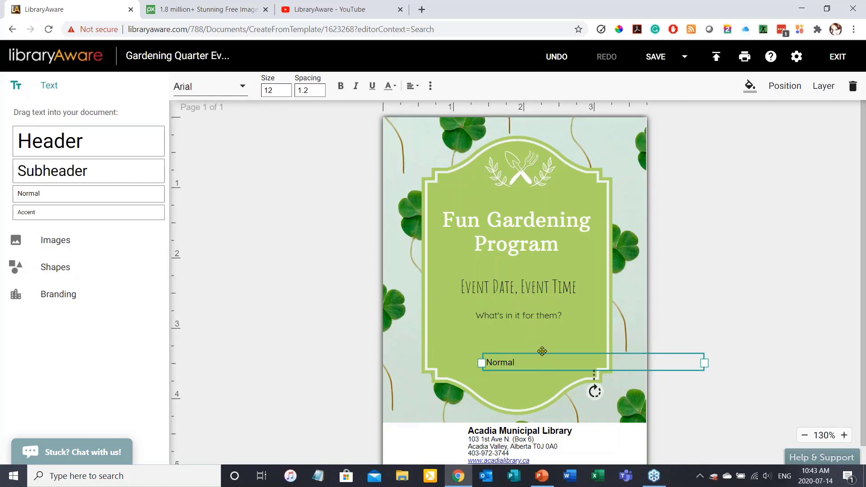
drag(543, 353, 470, 331)
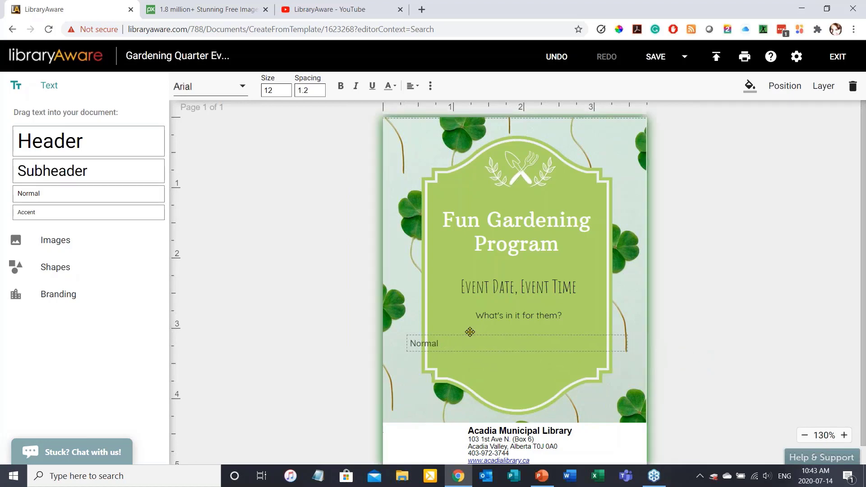
drag(405, 344, 431, 346)
drag(629, 344, 605, 345)
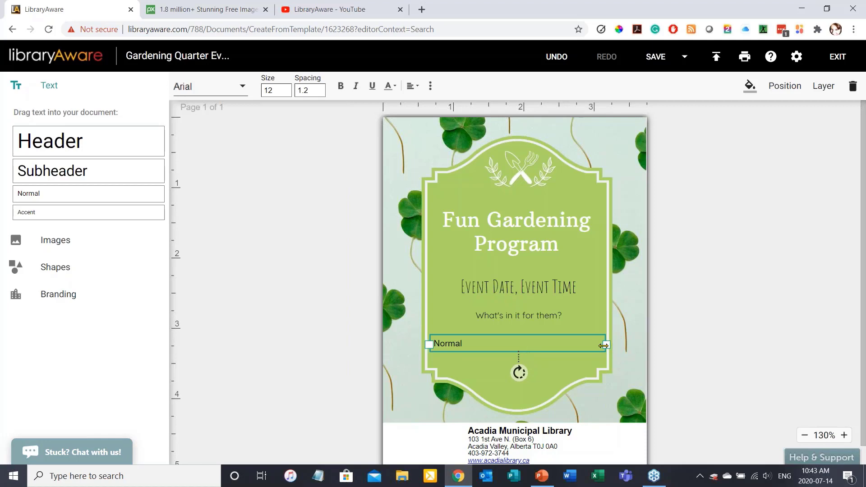
click(415, 87)
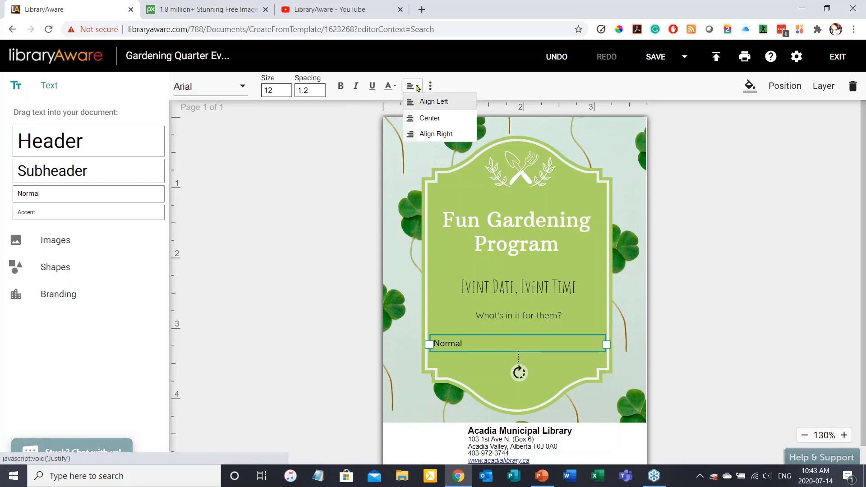
click(437, 119)
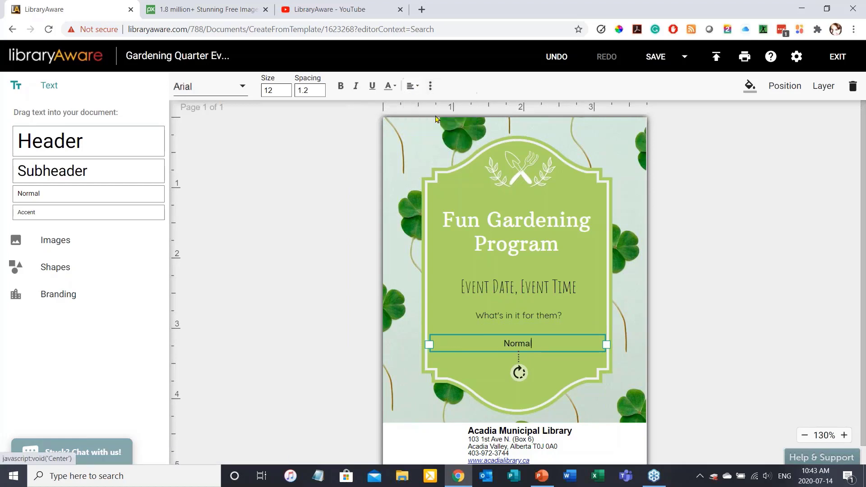
click(326, 212)
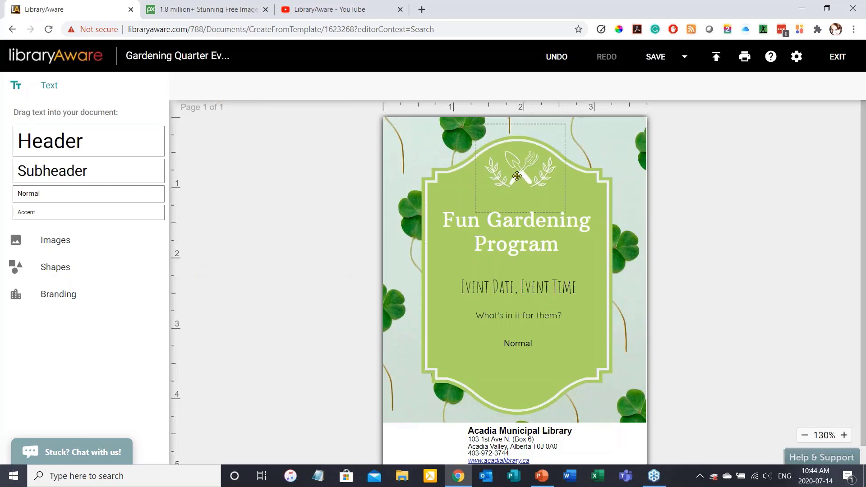
- Delete the garden-tool icon above the title and search the image library for "plant icon" as a replacement
click(516, 176)
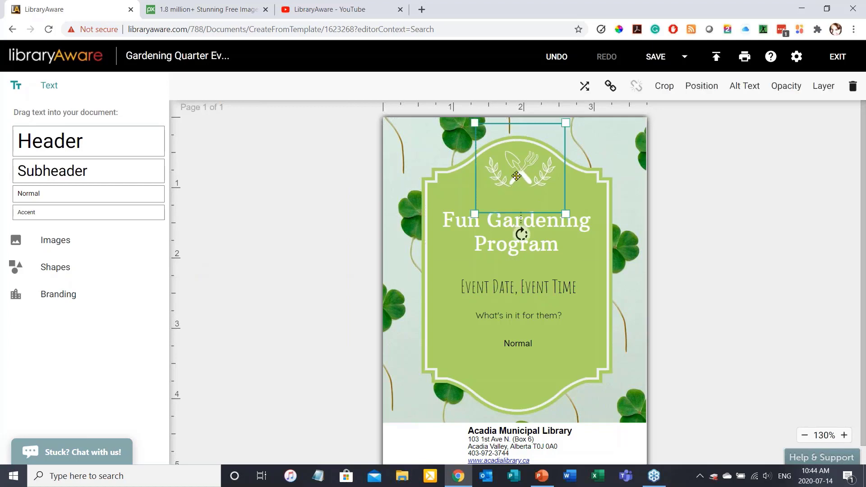
key(Delete)
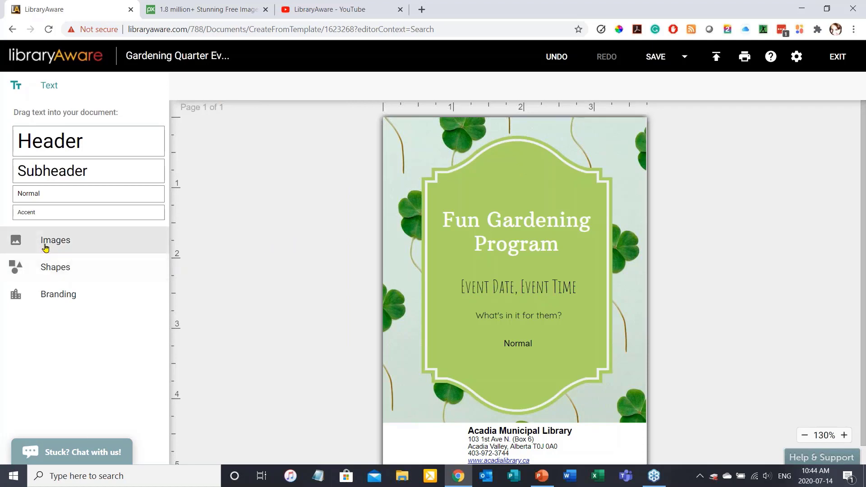
click(62, 244)
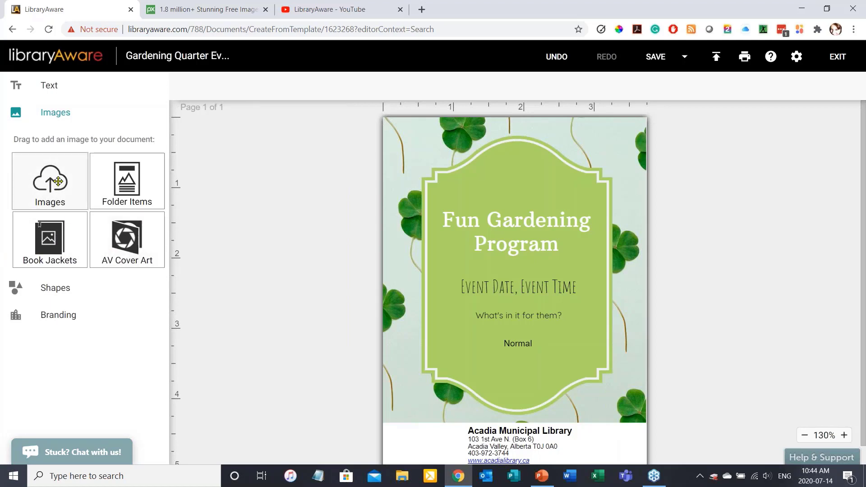
drag(58, 181, 508, 152)
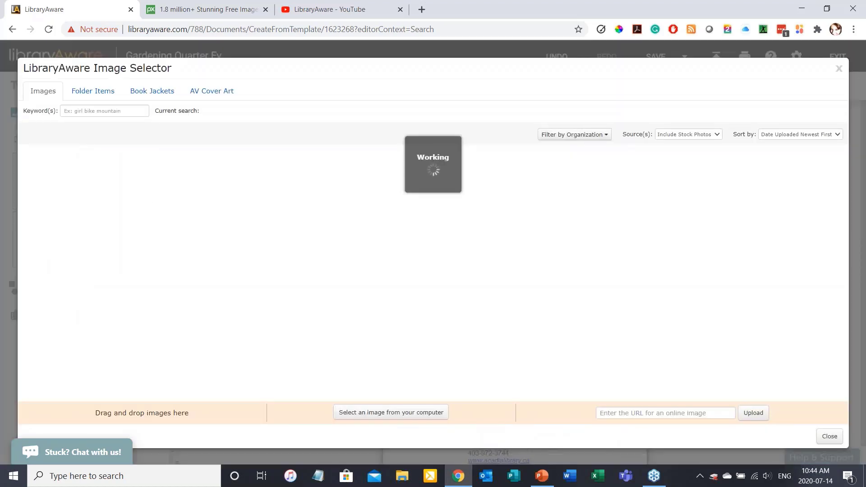
click(125, 110)
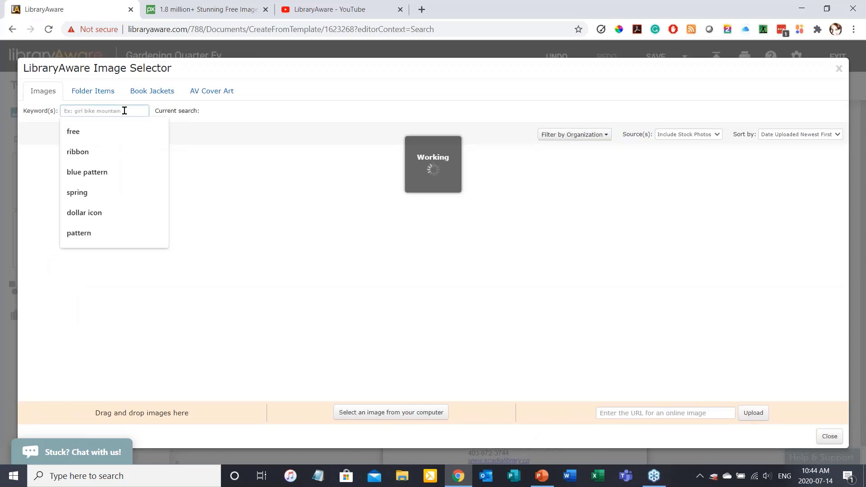
text(plant)
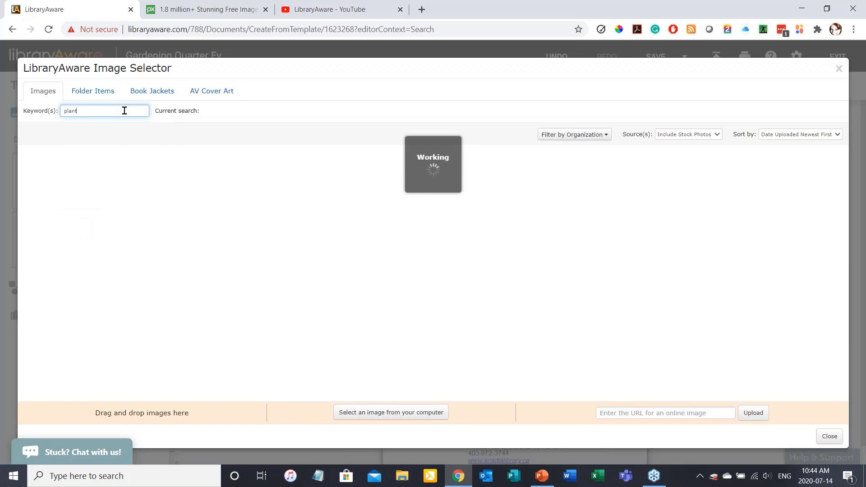
text( icon)
key(Return)
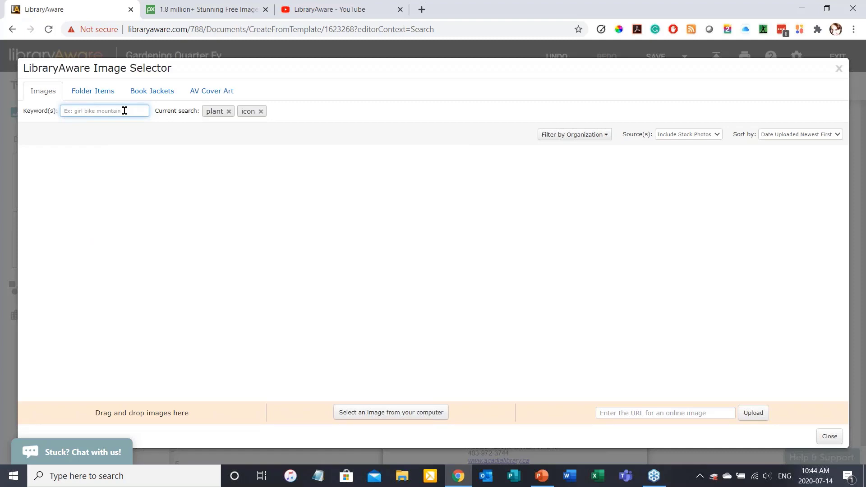
- Insert the "Icons - Potted Plant - Black" image and shrink it to a small icon above the title
mouse_move(120, 195)
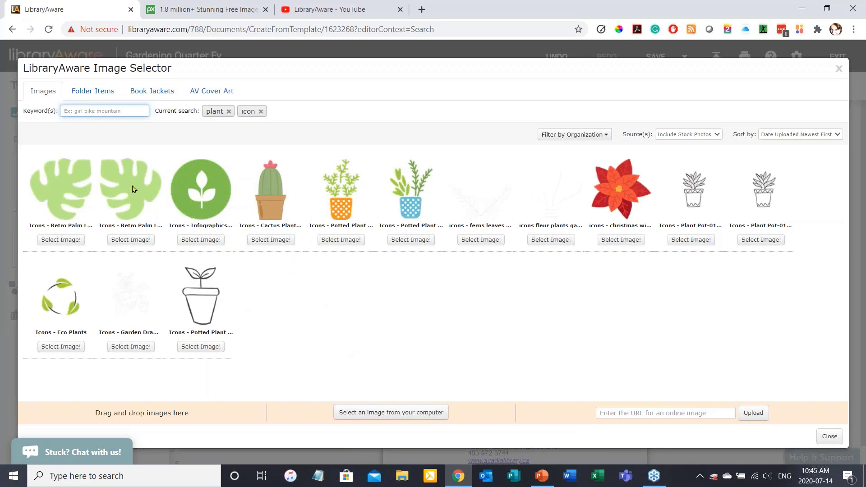
mouse_move(178, 183)
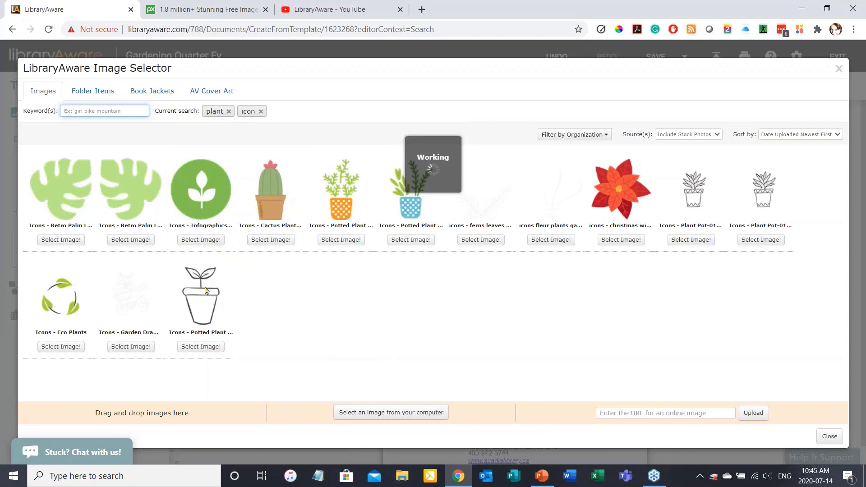
mouse_move(207, 306)
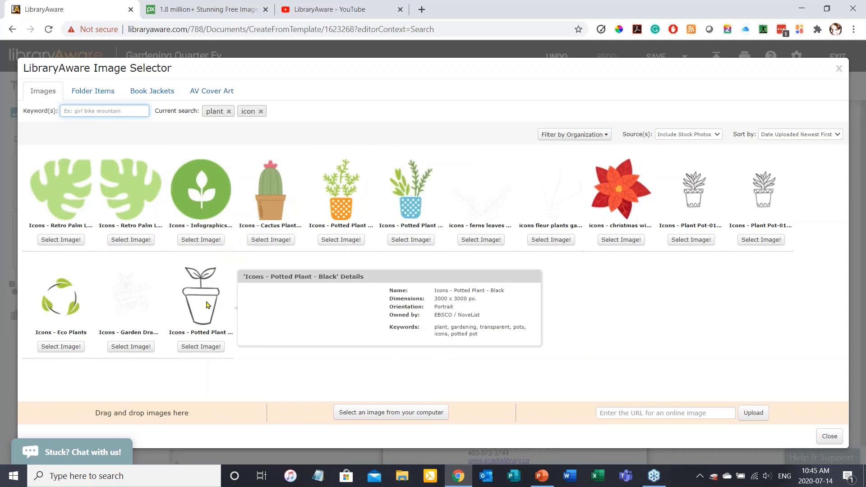
click(202, 347)
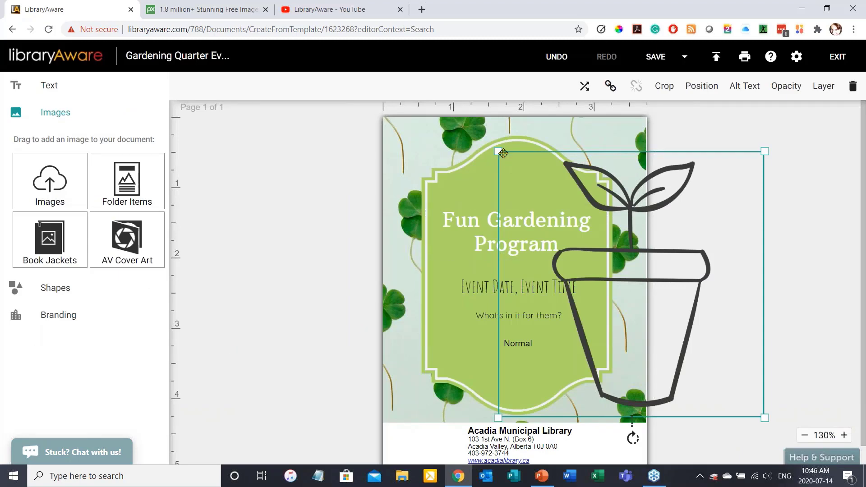
drag(498, 150, 661, 314)
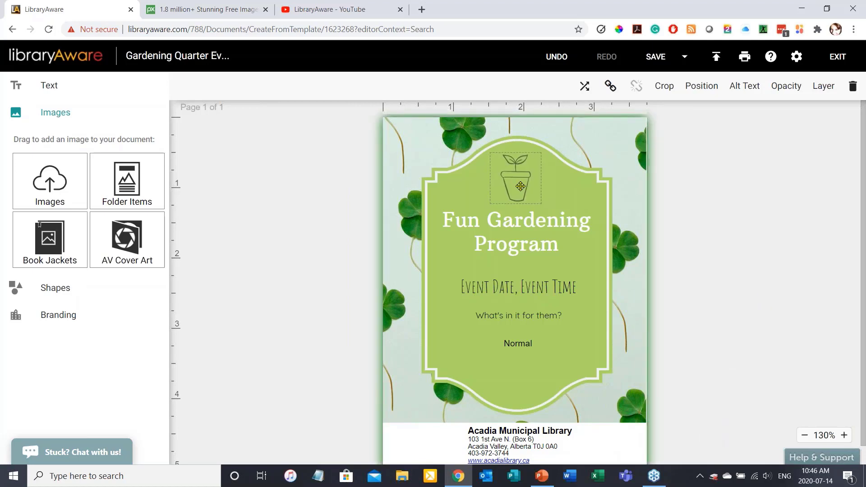
- Check the potted plant icon's placement above the title against the grid lines, and hide the grid again
drag(521, 187, 520, 186)
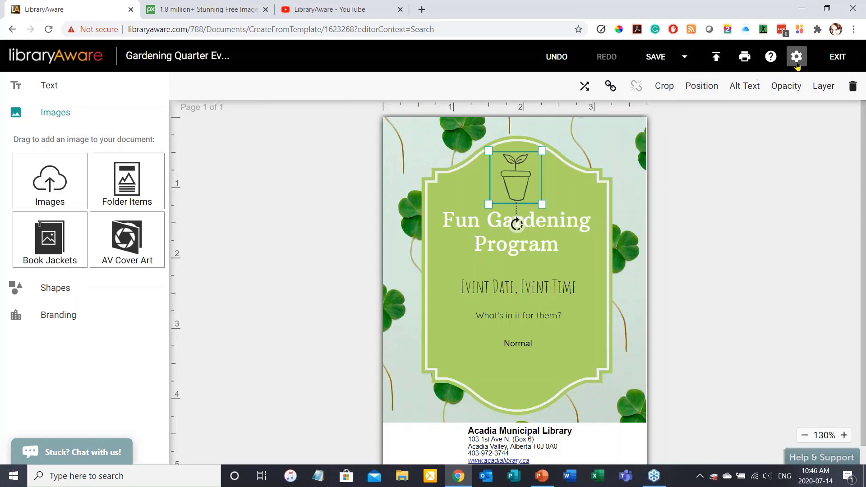
click(797, 56)
click(784, 90)
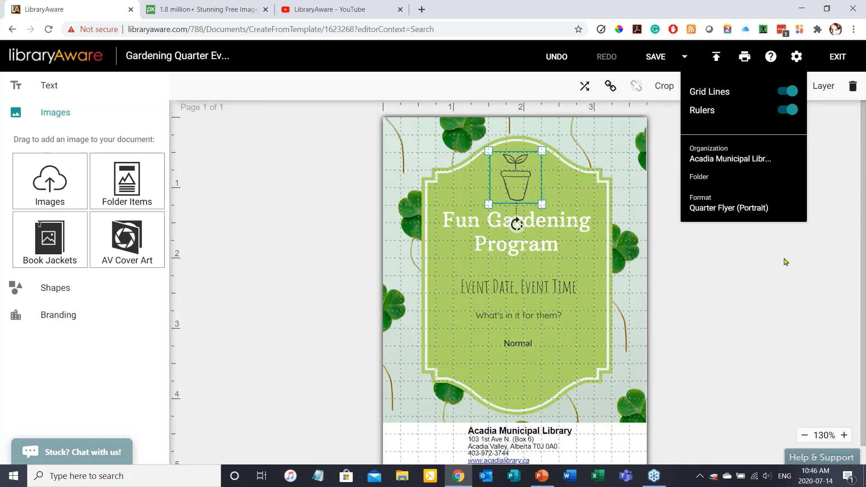
click(786, 262)
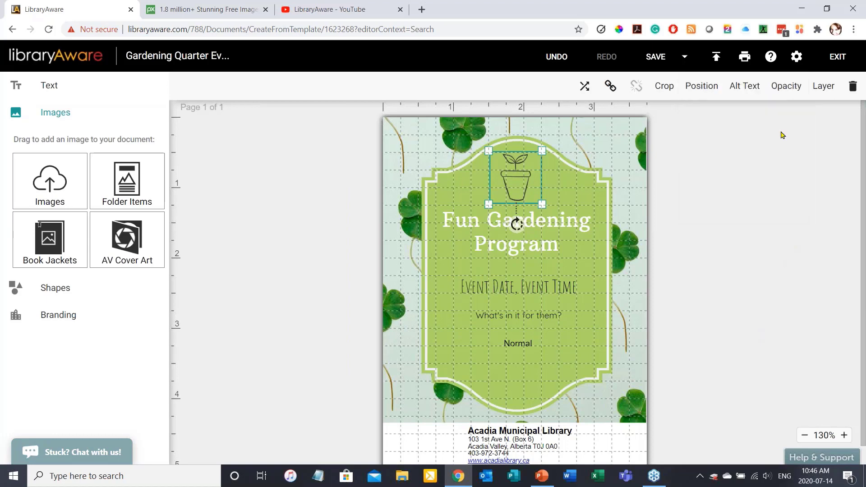
click(797, 56)
click(790, 91)
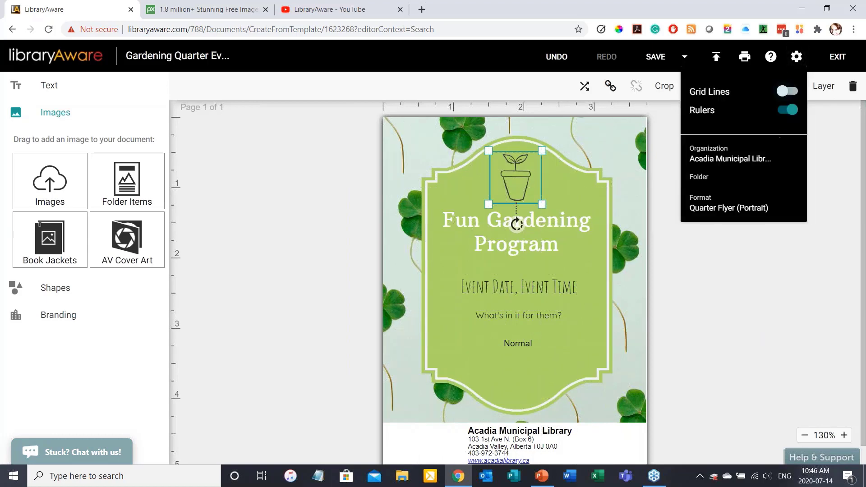
click(789, 297)
click(783, 296)
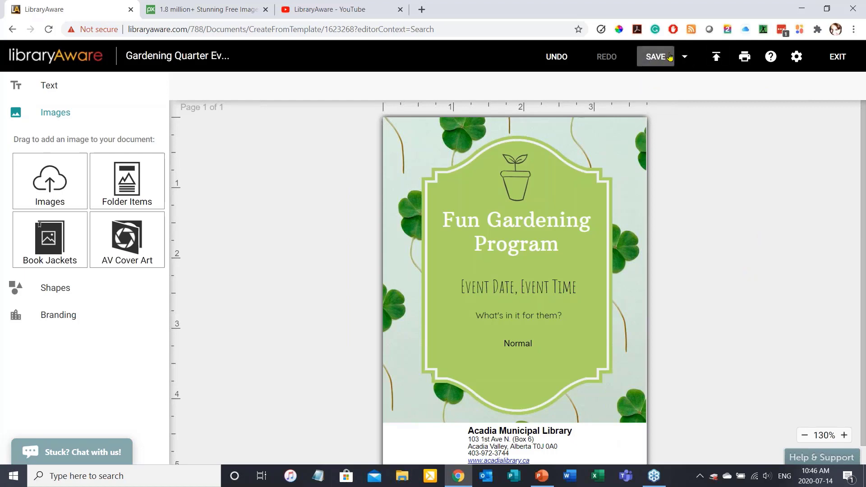
- Start saving the flyer and name the item "Gardening Program"
click(656, 58)
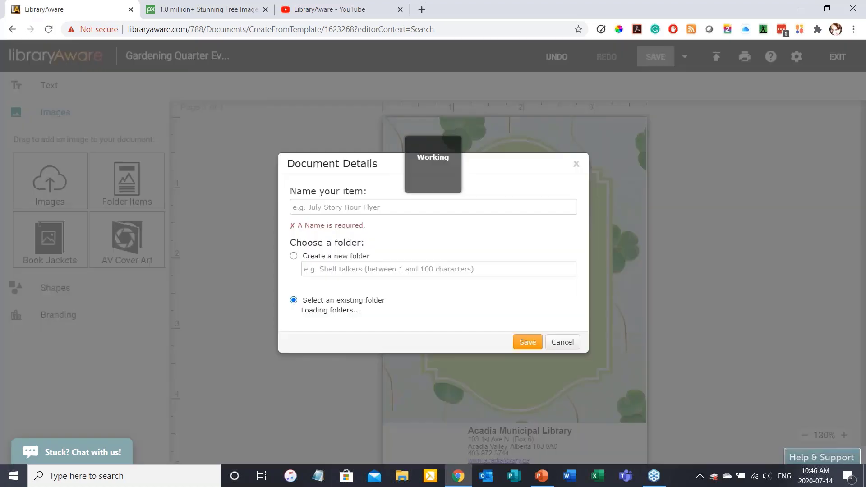
click(397, 208)
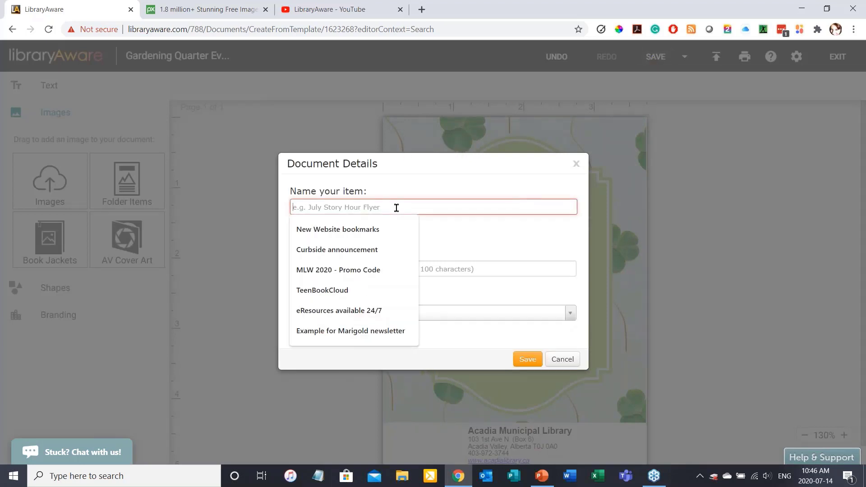
text(Gradenin)
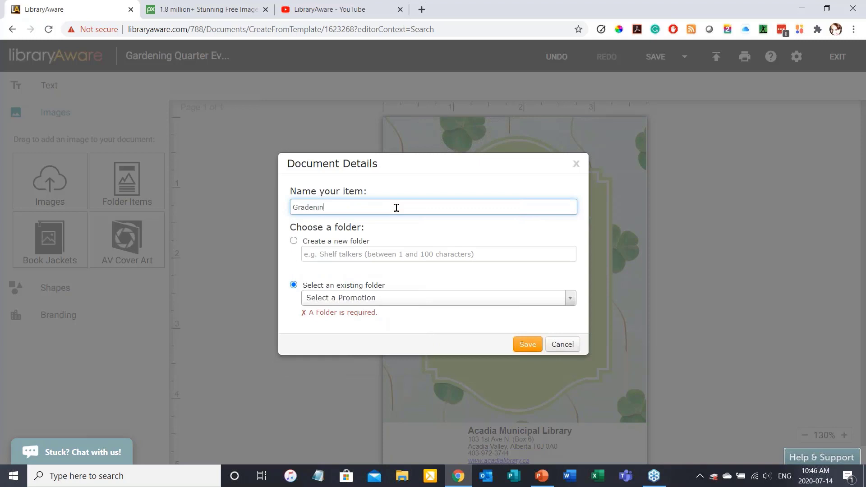
text(g Program)
key(BackSpace)
key(BackSpace)
text(ar)
- Create a new folder named "Adult Programs" for the flyer and save it there
click(331, 300)
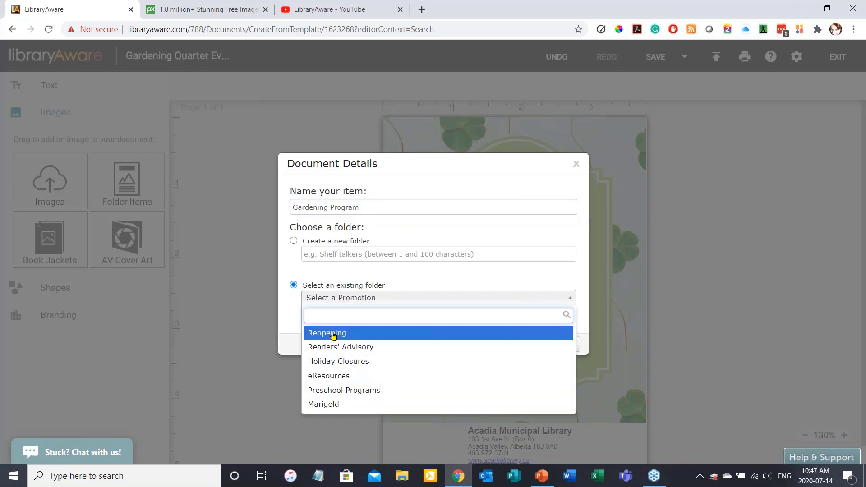
click(297, 258)
click(293, 241)
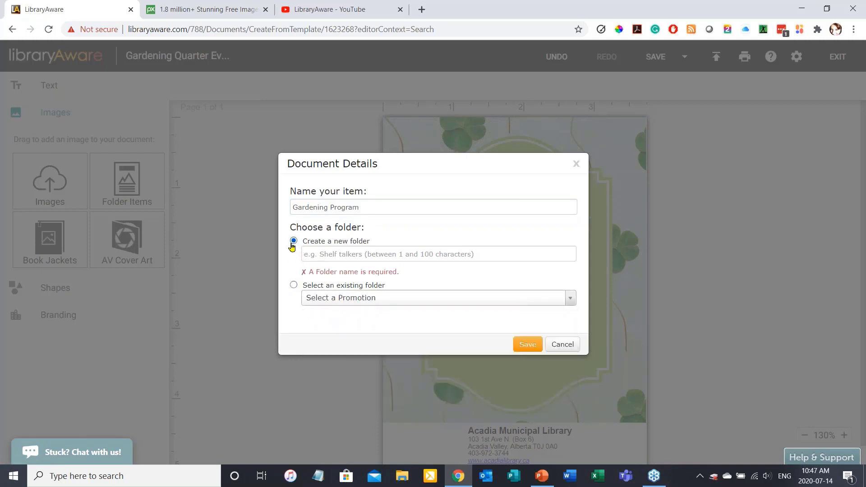
click(333, 257)
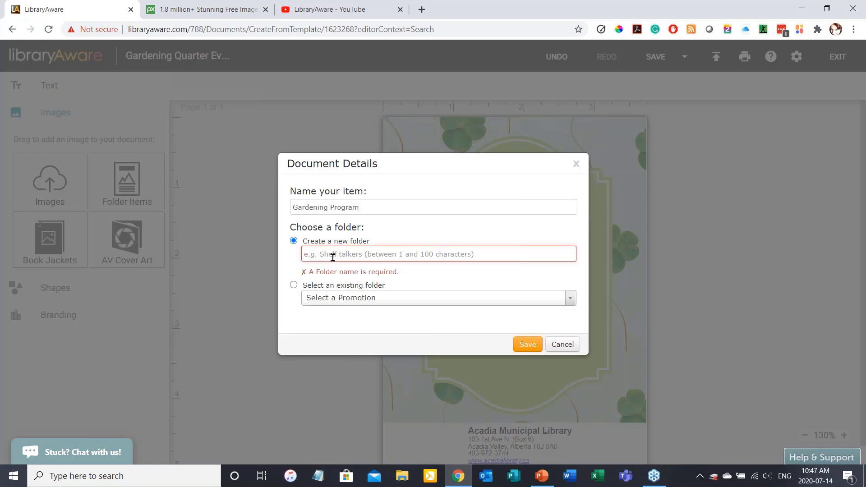
text(Adu)
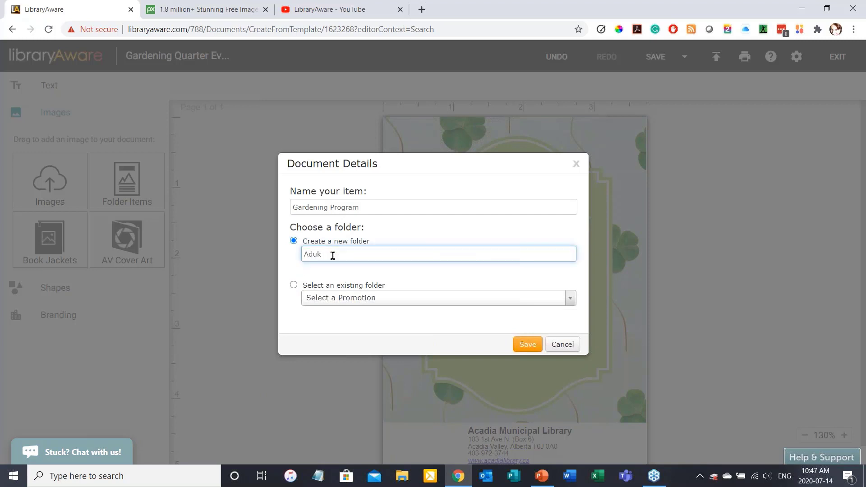
text(lt Programs)
click(527, 344)
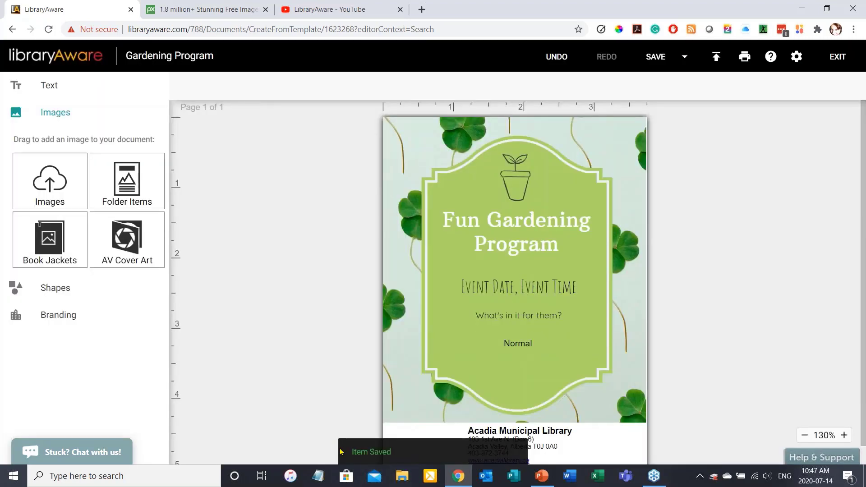
- Exit the editor and look through the list of all folders in the organization
click(838, 57)
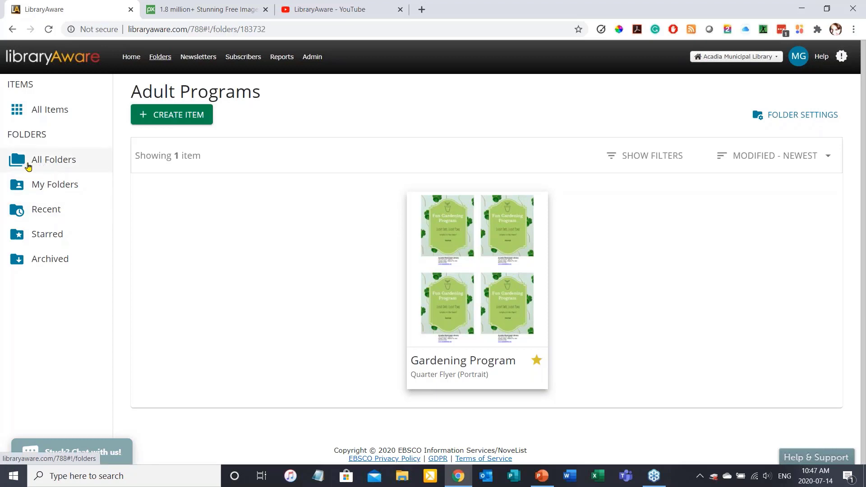
click(49, 160)
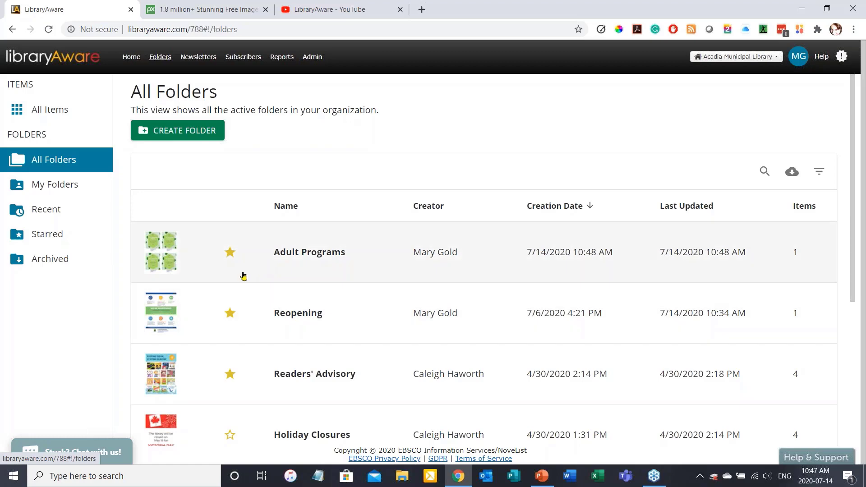
scroll(280, 299, down, 5)
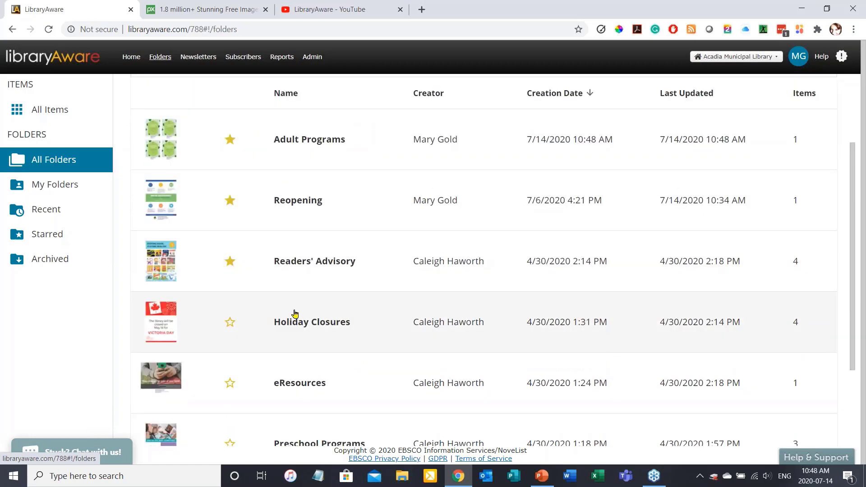
scroll(311, 316, up, 5)
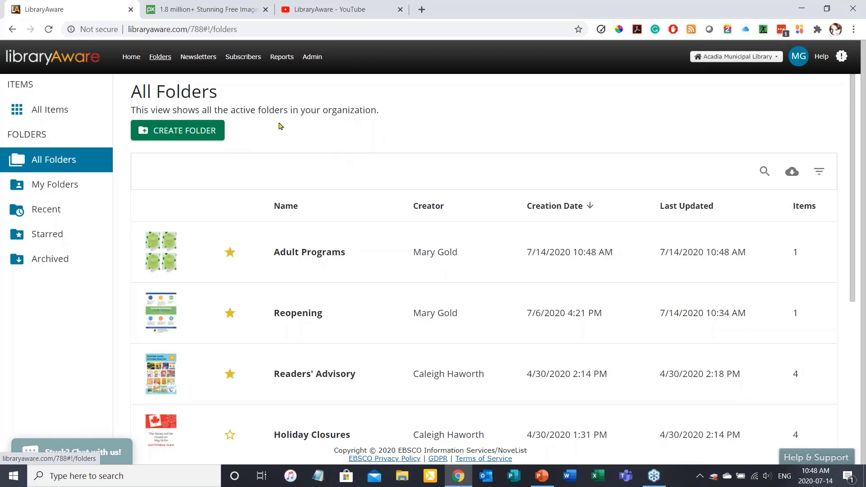
- Search the templates for "downton abbey" and create a document from "Downton Abbey Book Flyer, Read-alikes"
click(129, 58)
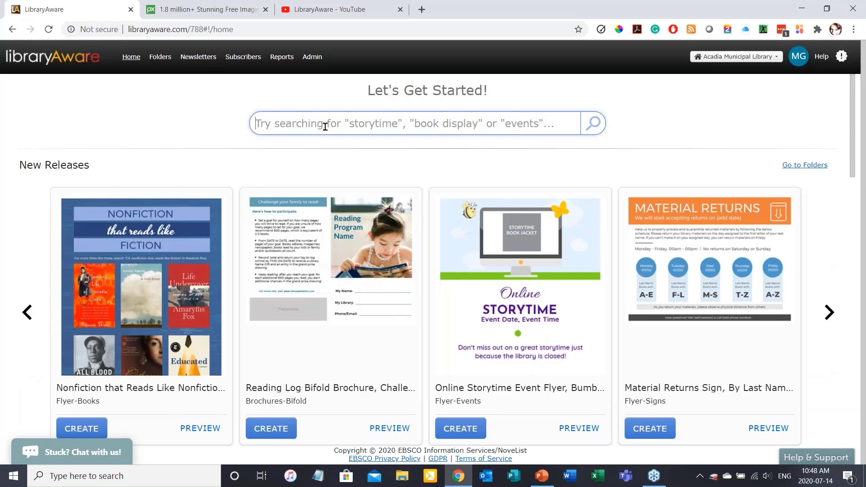
text(downto)
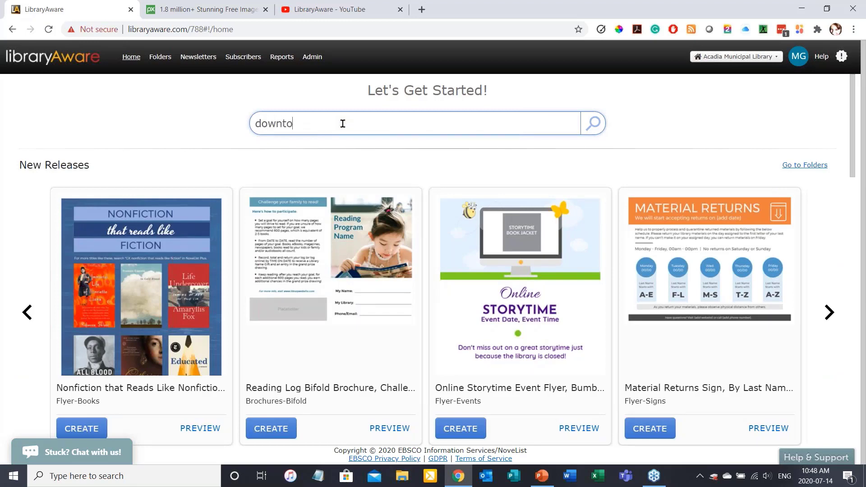
text(n abbey)
key(Return)
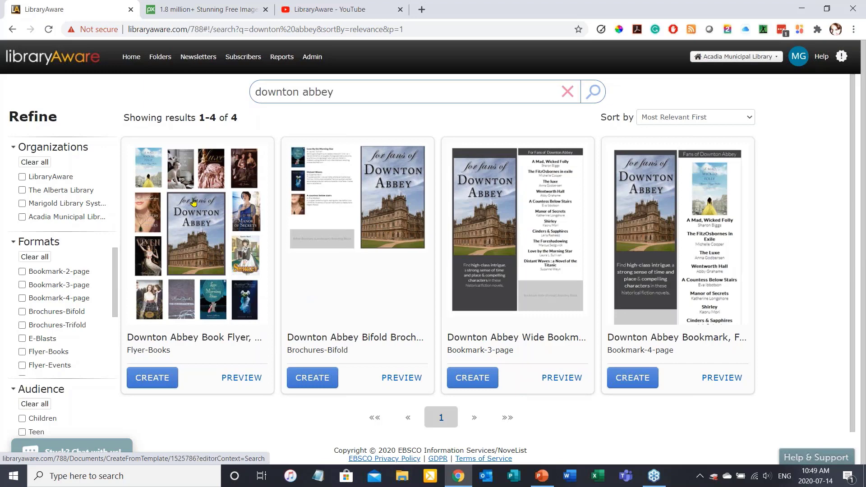
click(236, 384)
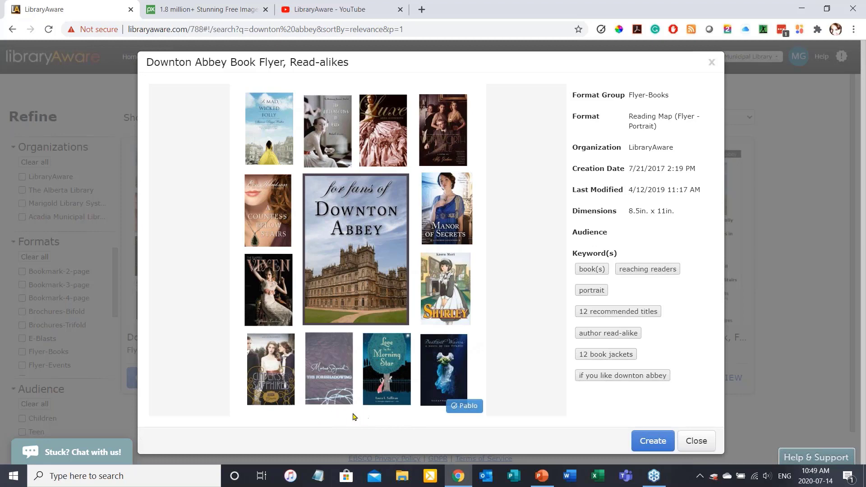
click(653, 441)
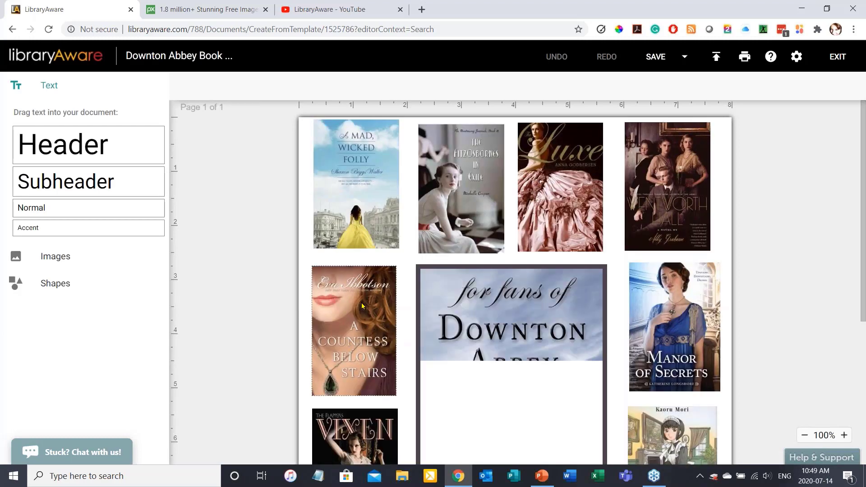
- Zoom out to 80% and examine all the book jackets arranged around the flyer's central Downton Abbey image
scroll(826, 298, down, 3)
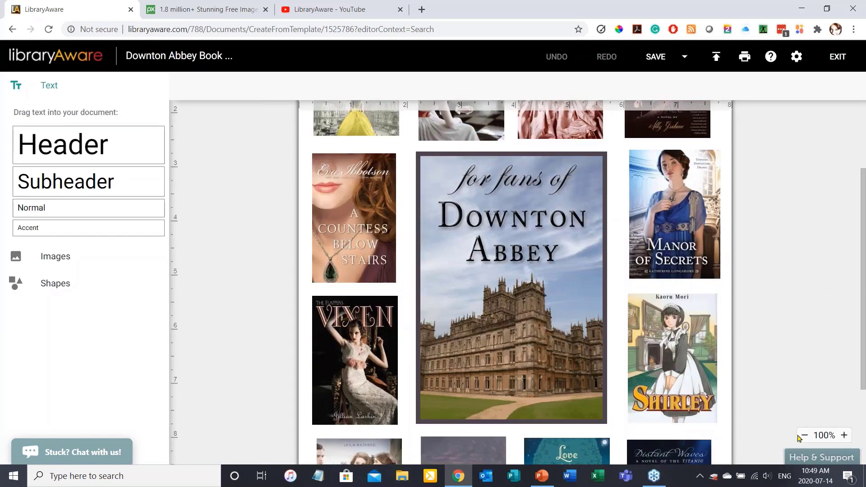
click(806, 436)
click(805, 436)
click(806, 436)
click(806, 436)
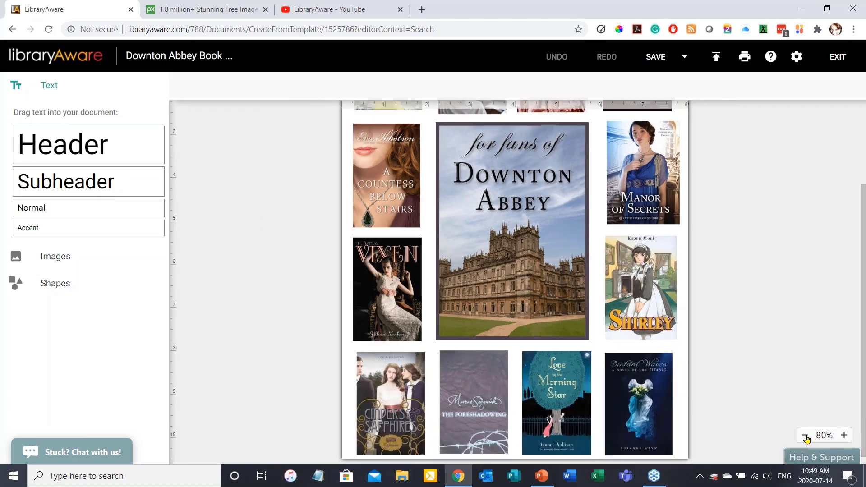
scroll(775, 371, up, 3)
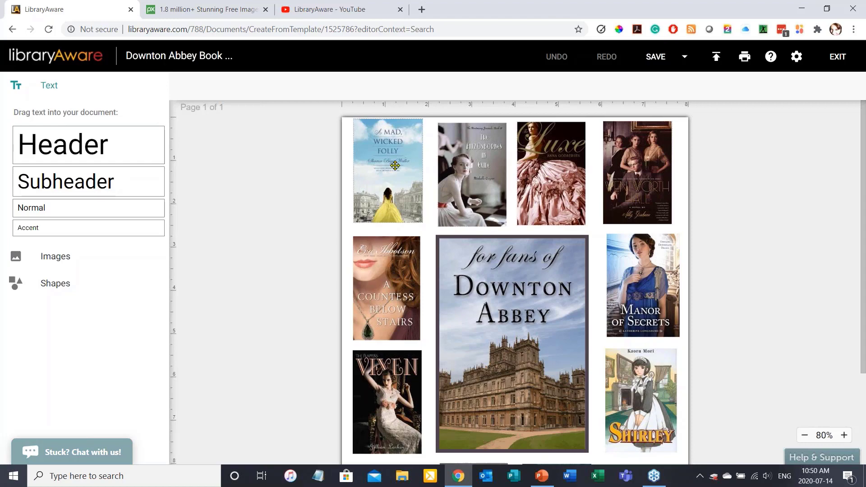
scroll(273, 336, down, 2)
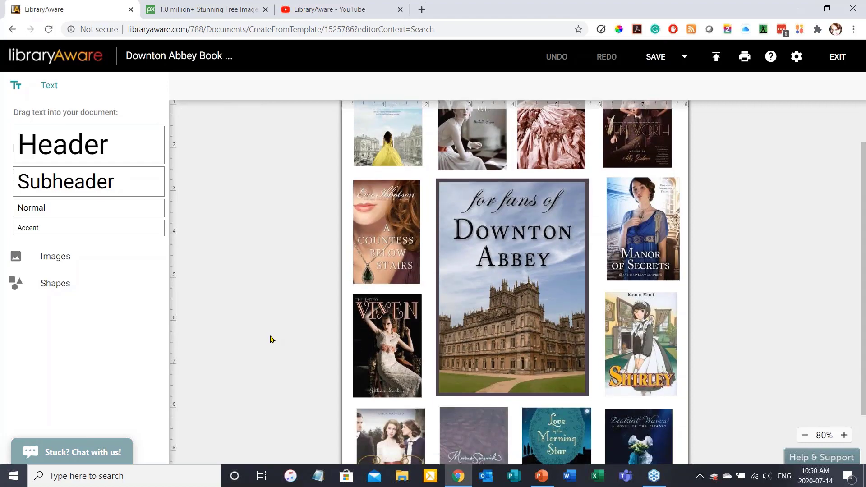
scroll(276, 333, down, 2)
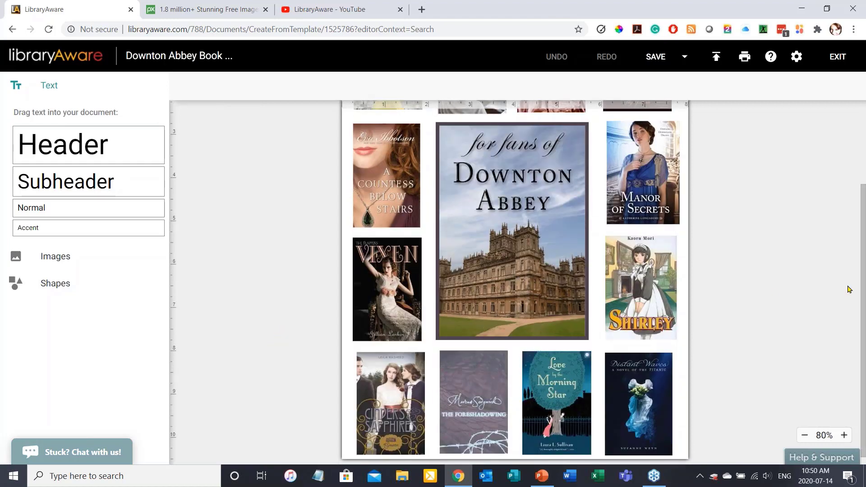
- Replace the "Shirley" jacket with "Society rules : two novels" by searching book jackets for "julian fellowes", and accept the fit
click(646, 273)
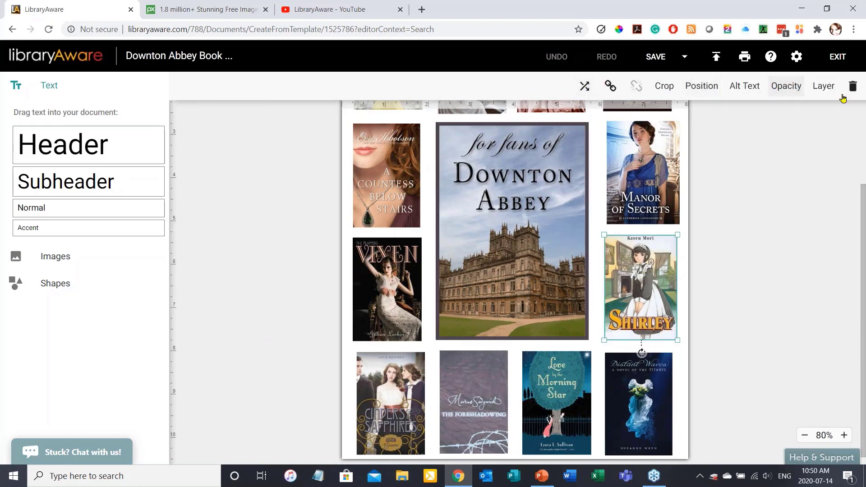
click(583, 87)
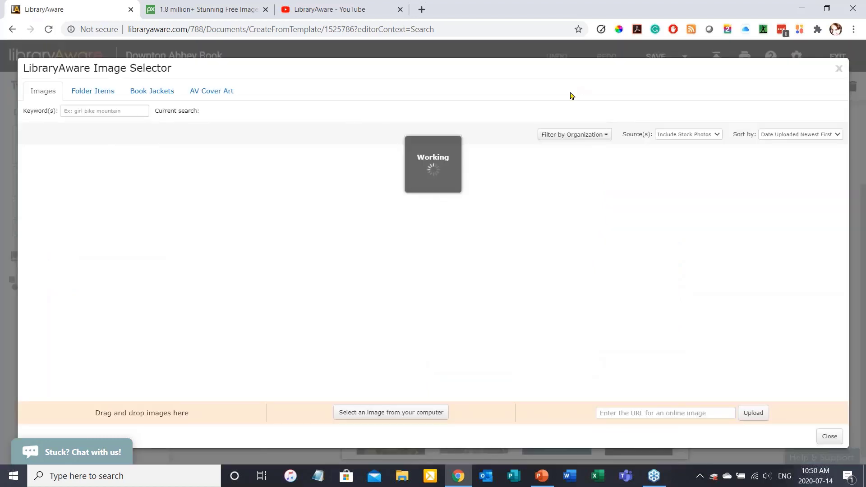
click(156, 94)
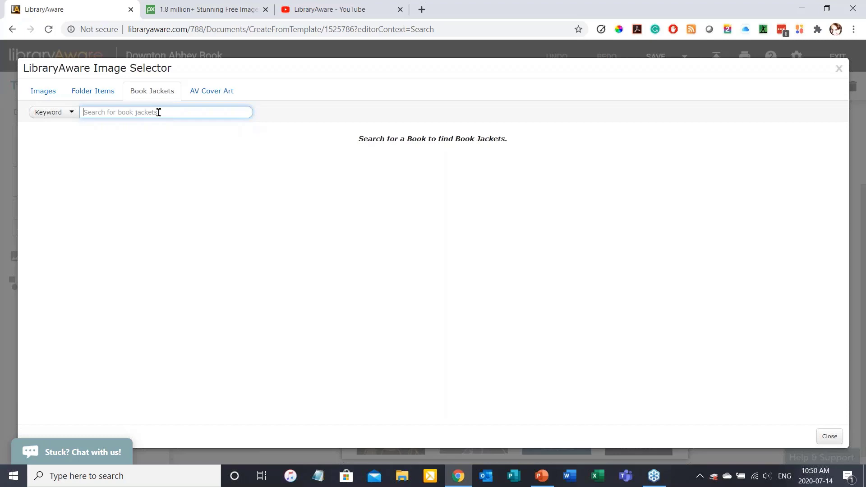
text(julian fellowes)
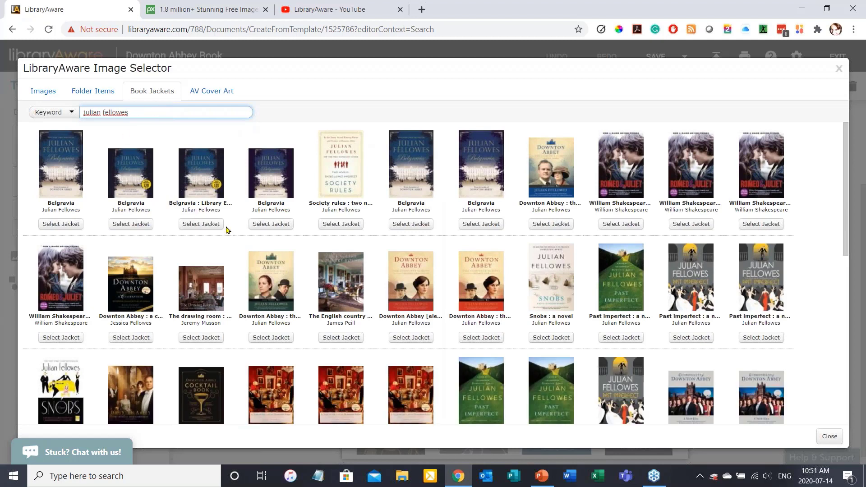
mouse_move(341, 222)
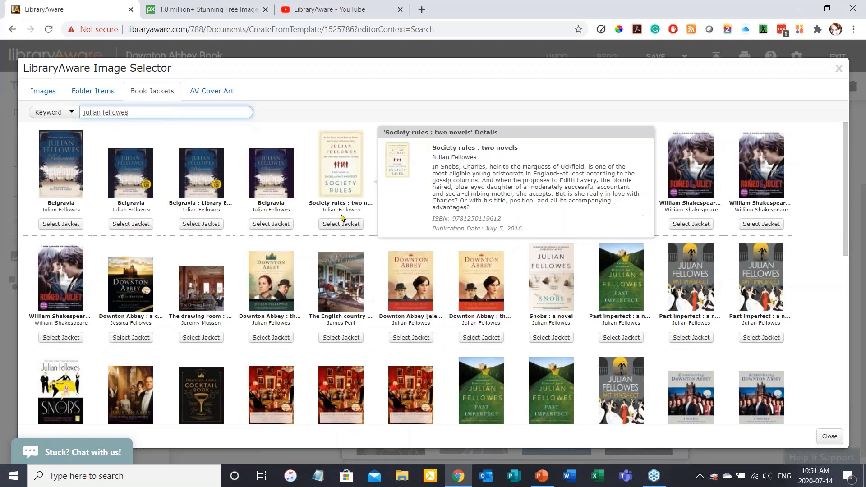
click(335, 228)
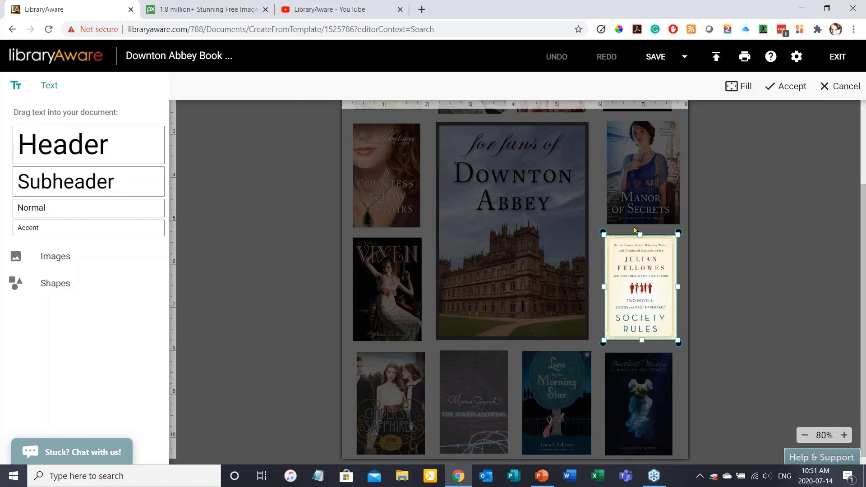
click(782, 88)
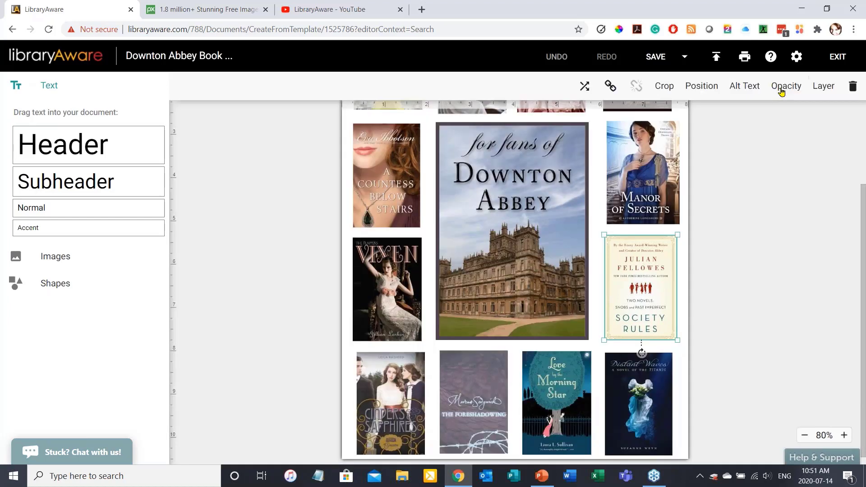
scroll(783, 174, up, 1)
scroll(782, 175, up, 1)
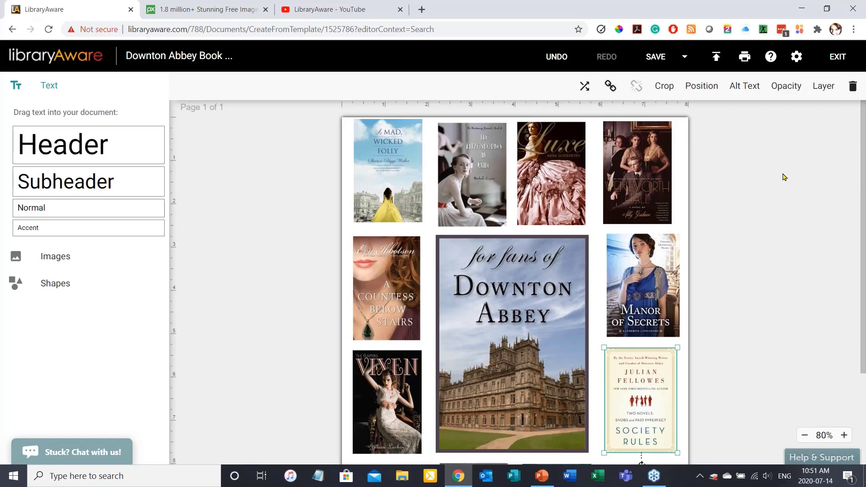
- Save the flyer as "Downton Abbey Read Alikes" in the existing Readers' Advisory folder
scroll(784, 177, down, 2)
click(785, 178)
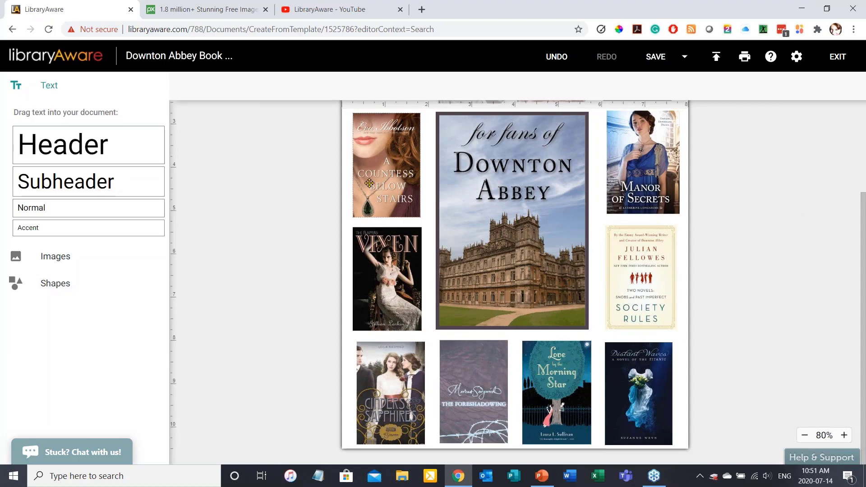
scroll(707, 250, up, 3)
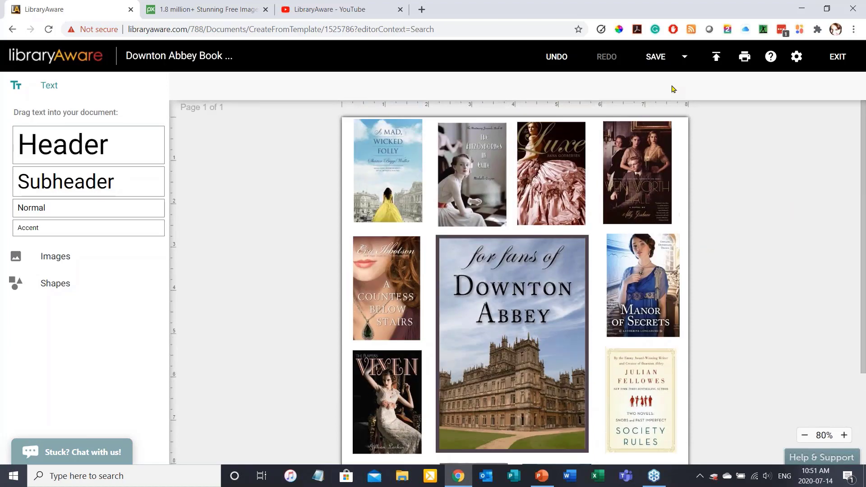
click(662, 63)
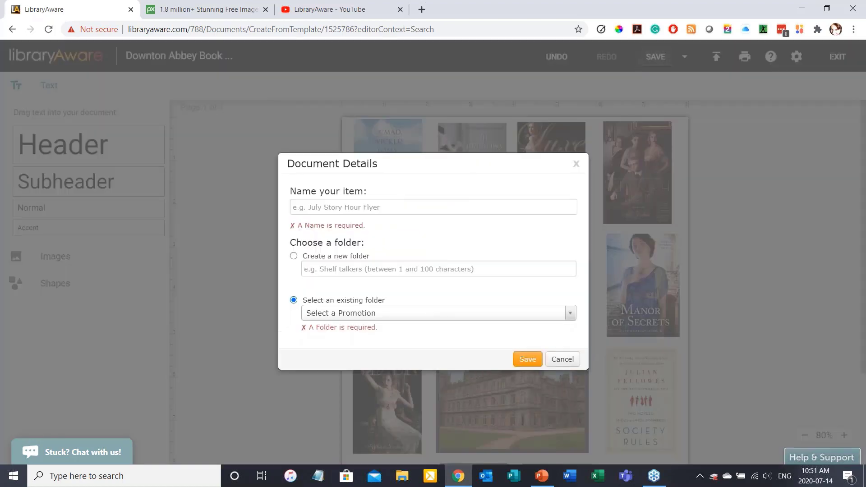
click(360, 206)
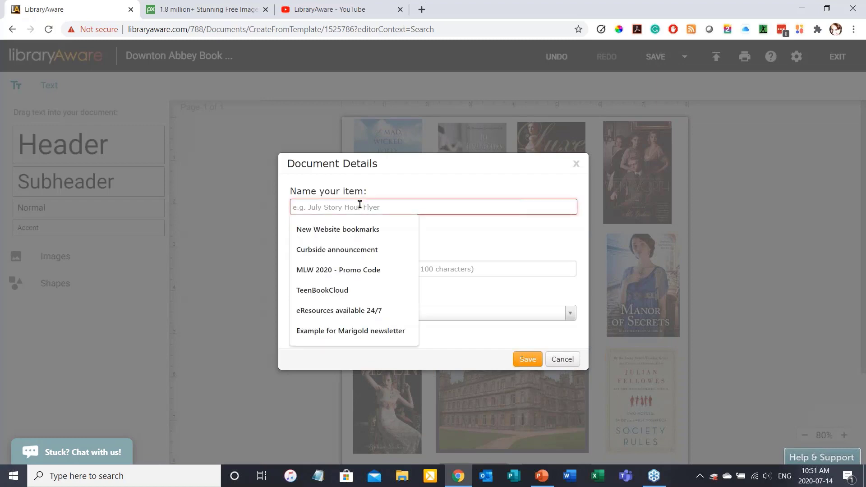
text(Downton A)
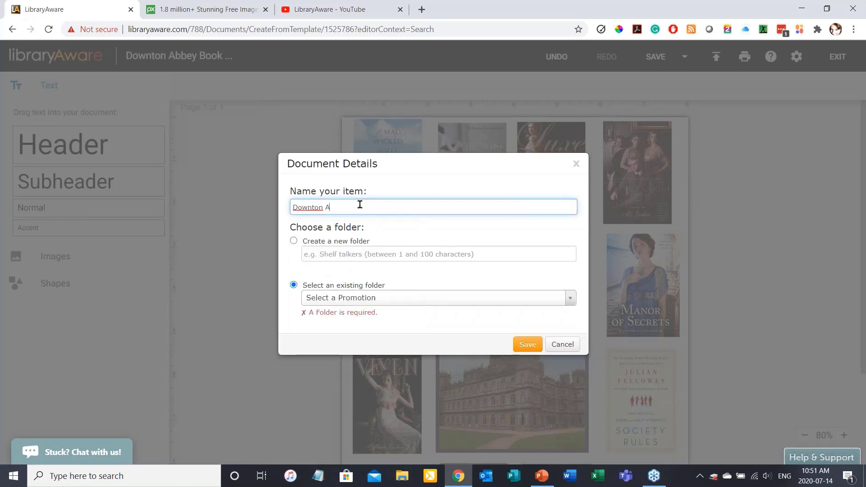
text(bbey Read Alikes)
click(370, 300)
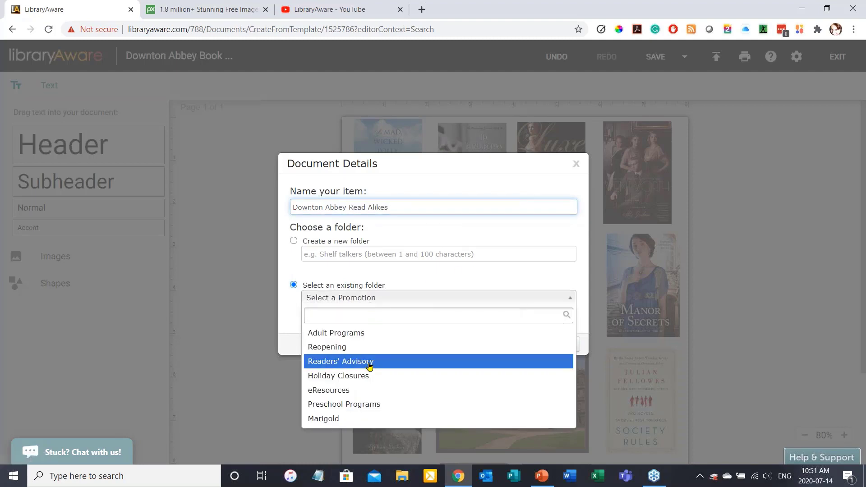
click(321, 361)
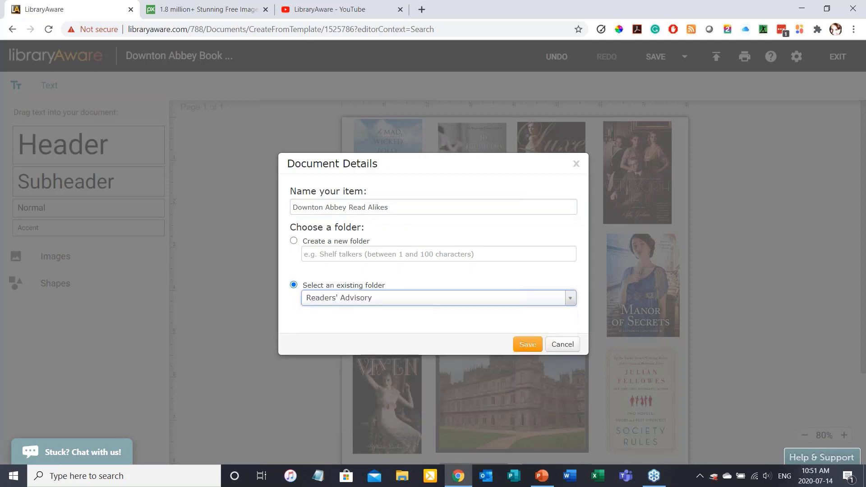
click(529, 346)
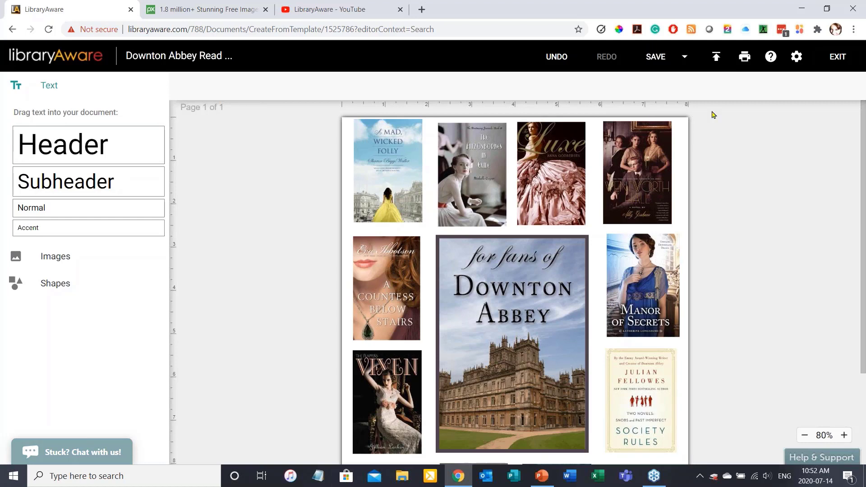
- Exit the flyer editor and open the eMagazines shelf sign from the eResources folder for editing
click(842, 58)
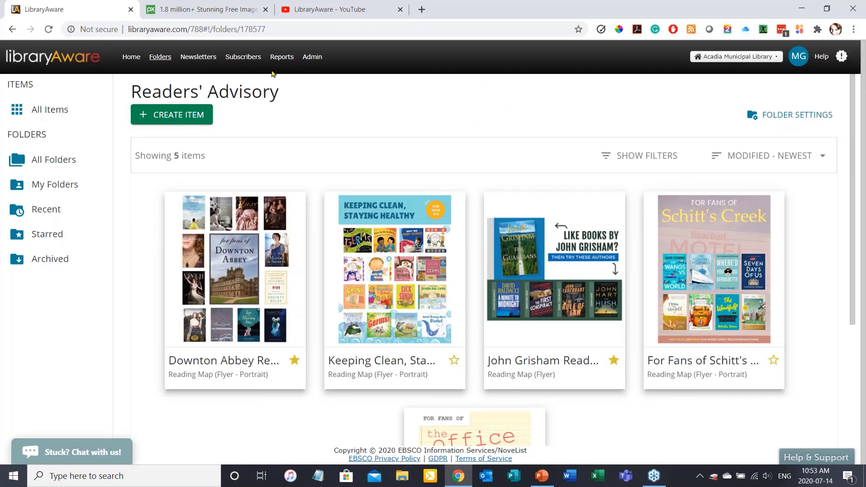
click(160, 58)
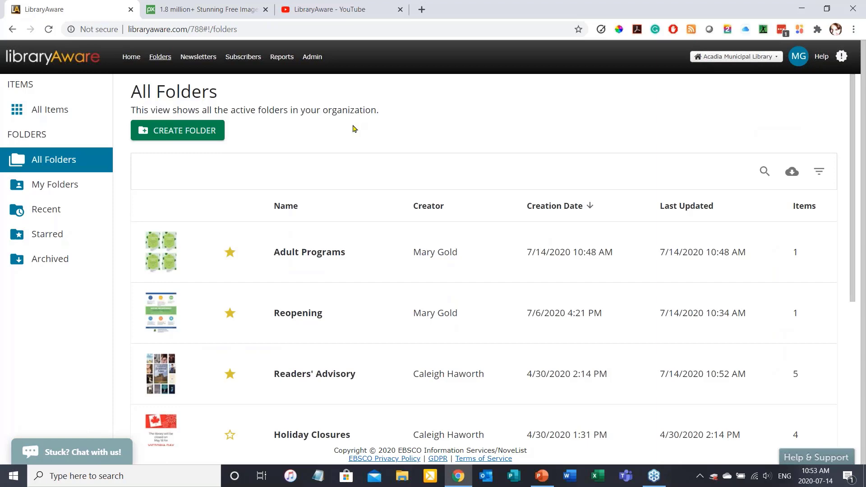
scroll(291, 275, down, 4)
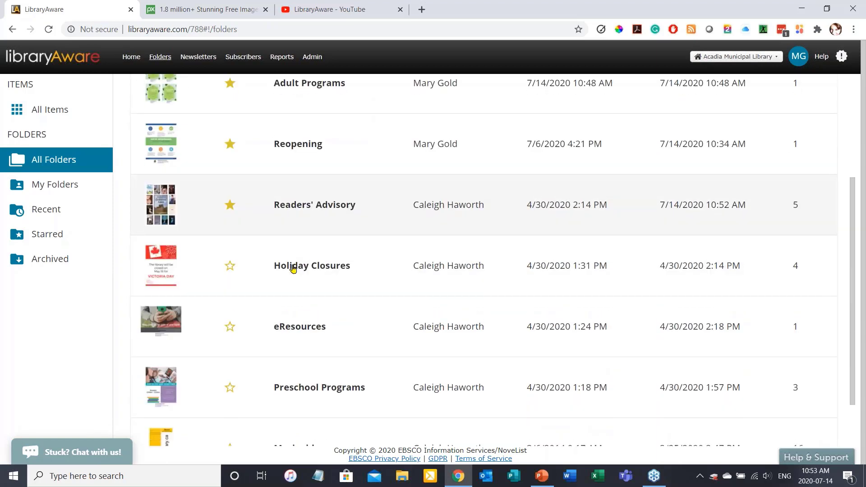
scroll(293, 269, down, 2)
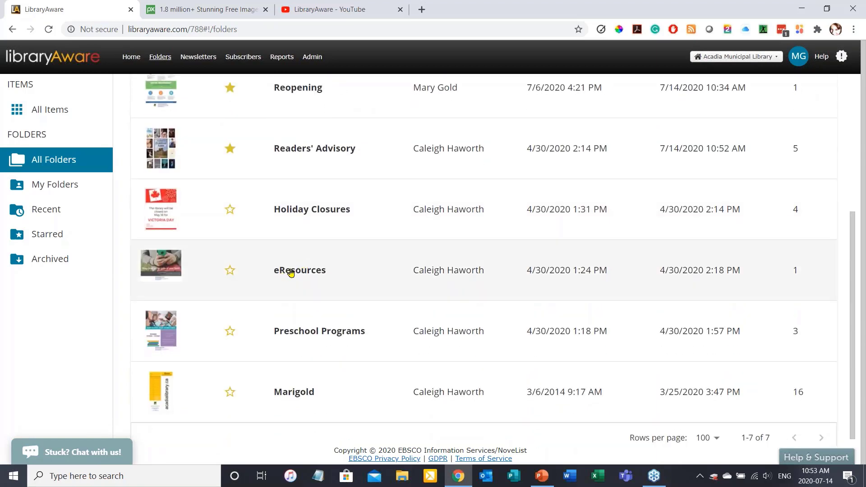
click(292, 270)
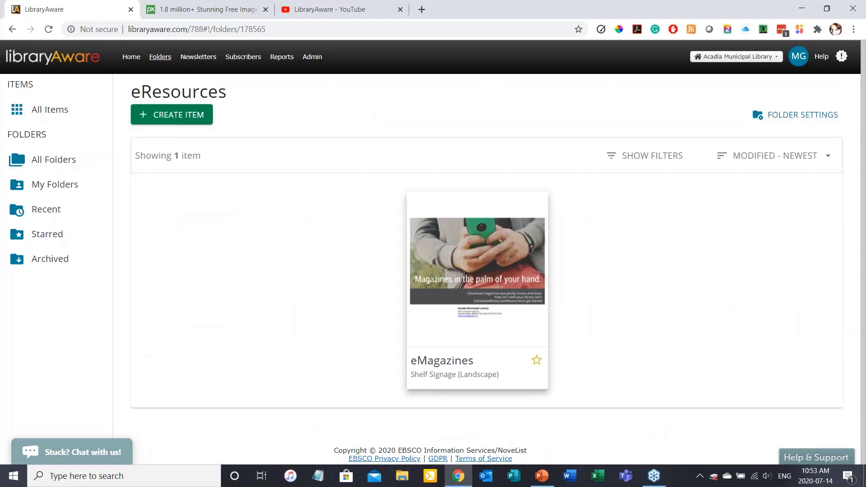
mouse_move(448, 238)
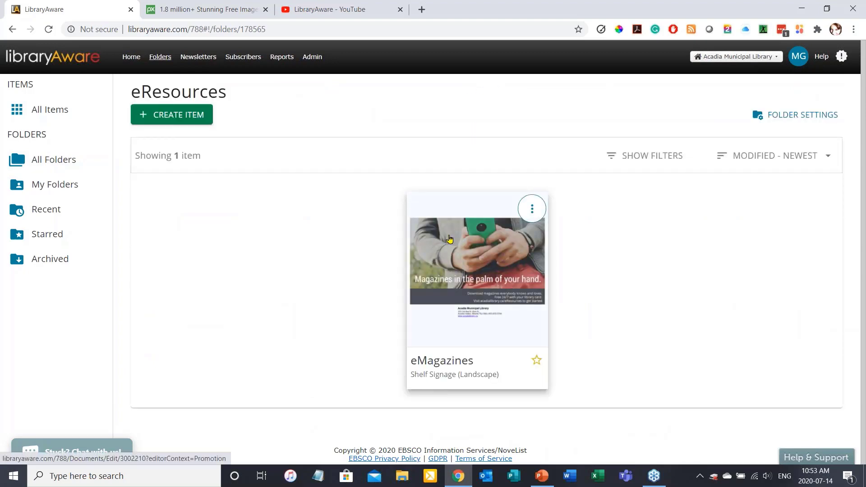
click(531, 210)
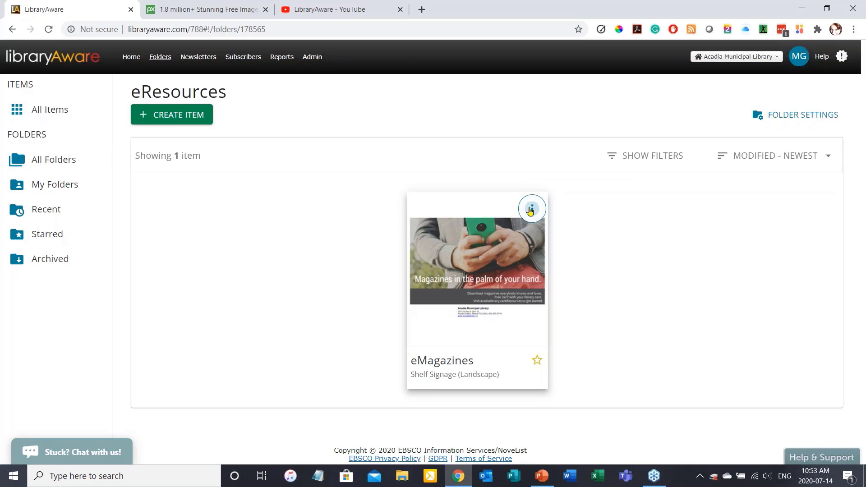
click(568, 196)
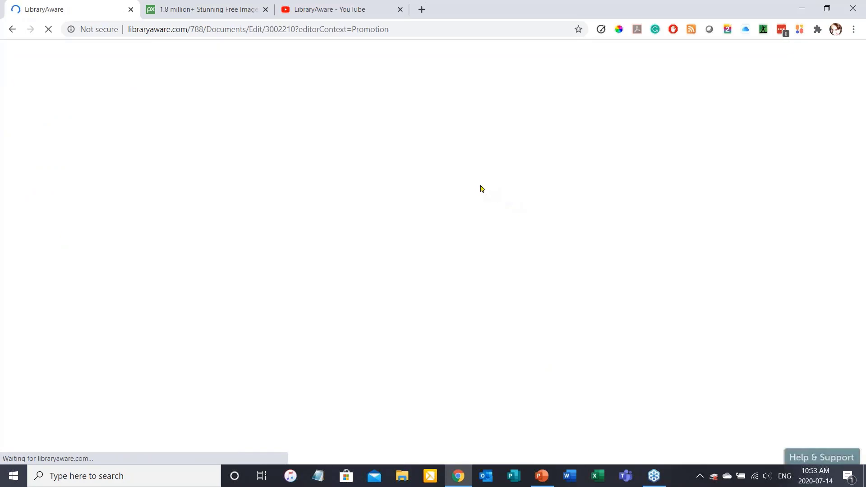
- Switch to the Pixabay site and examine its web address, the free images on its homepage and the media types offered for searching
click(168, 8)
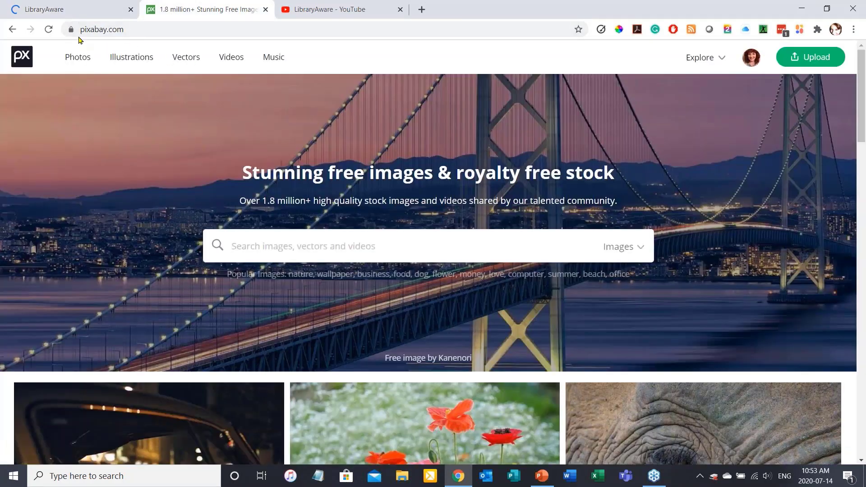
click(110, 31)
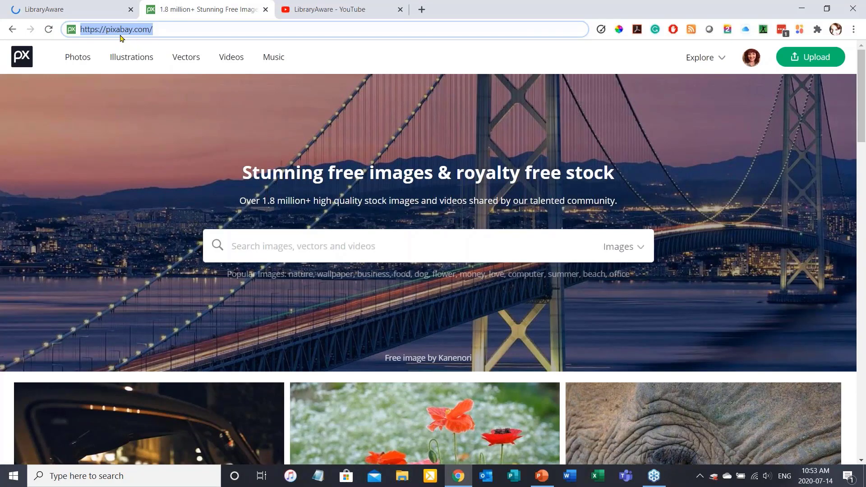
click(188, 31)
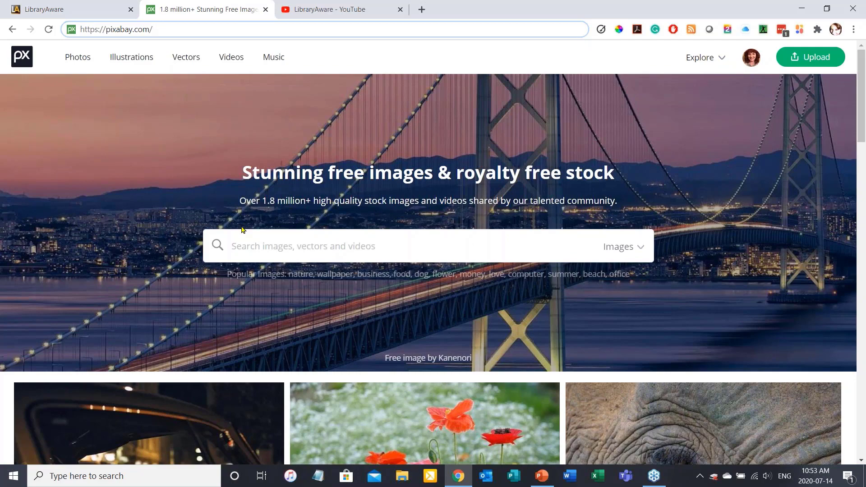
scroll(365, 294, down, 3)
scroll(365, 293, down, 10)
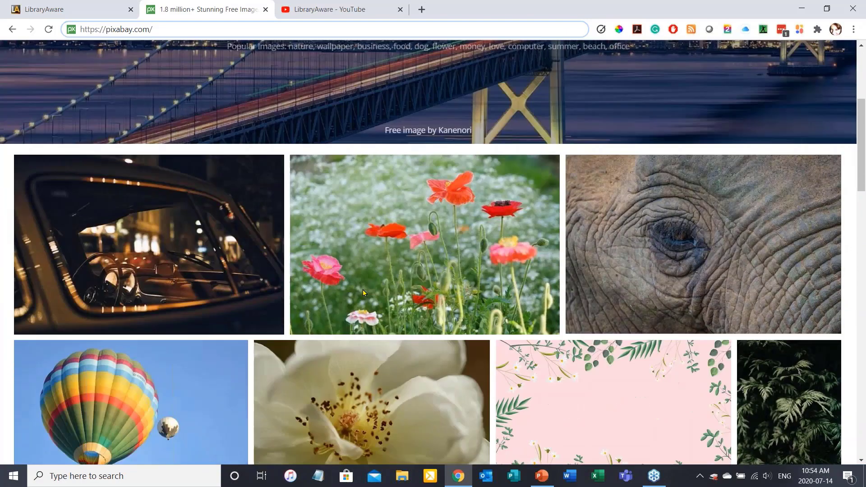
scroll(365, 293, down, 4)
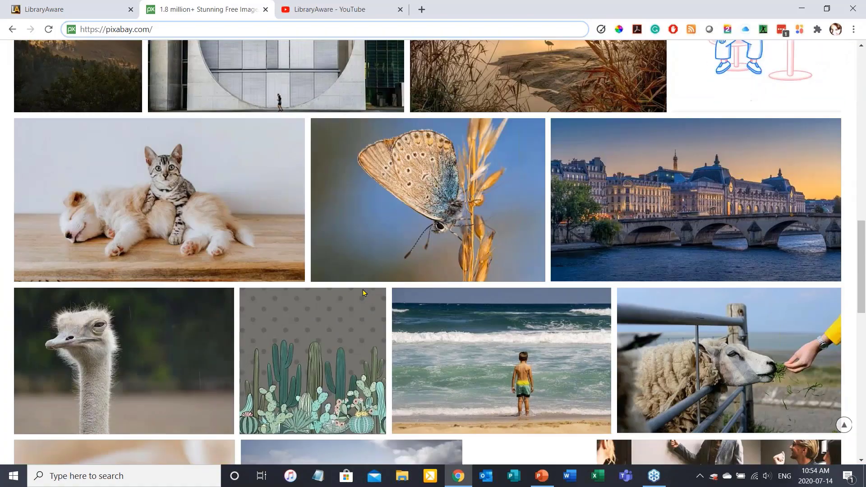
scroll(365, 293, up, 17)
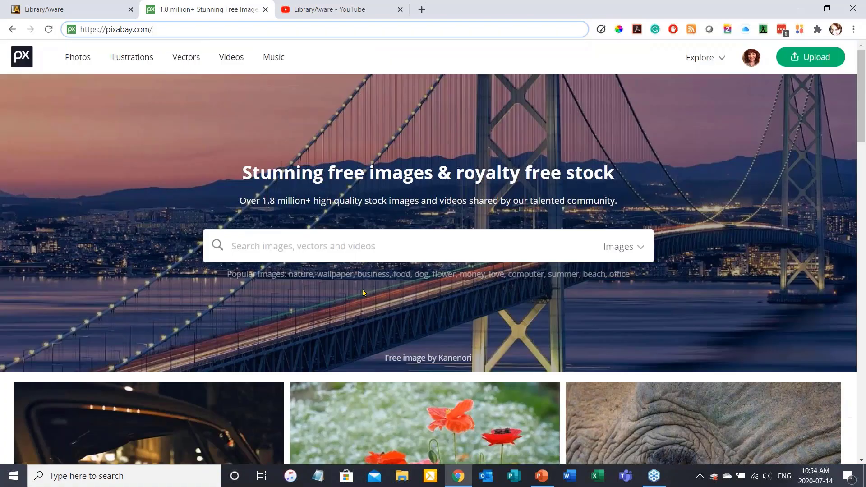
scroll(367, 324, down, 7)
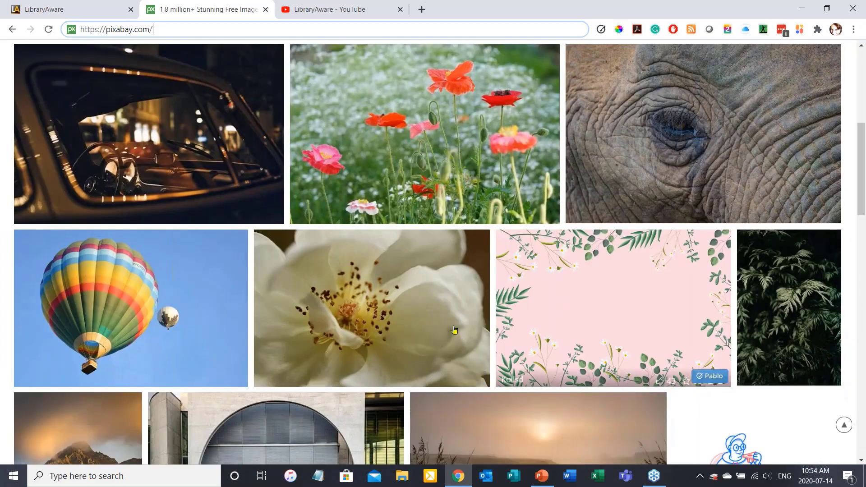
scroll(367, 324, up, 7)
click(617, 249)
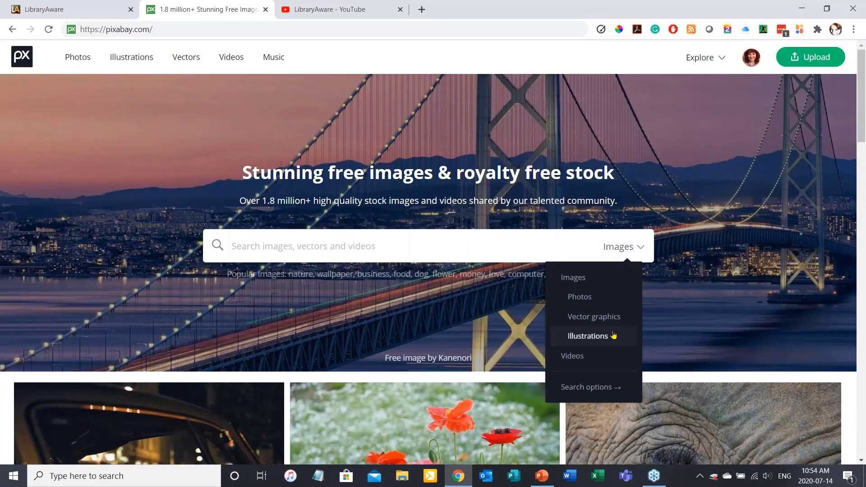
click(610, 247)
- Select the phone photo in the eMagazines sign in LibraryAware, and search Pixabay images for "tablet"
click(67, 9)
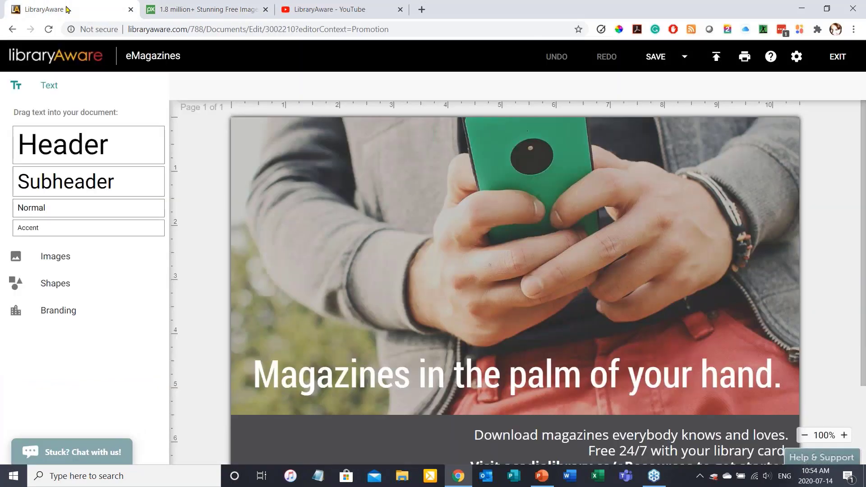
click(504, 172)
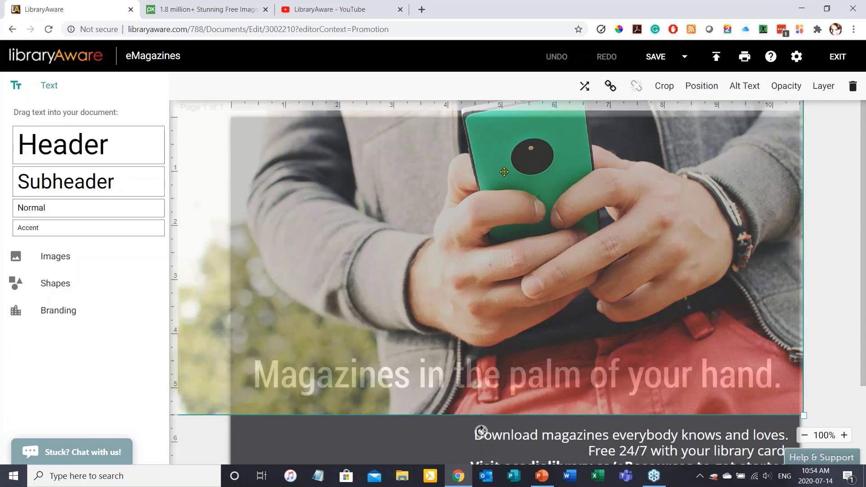
click(182, 10)
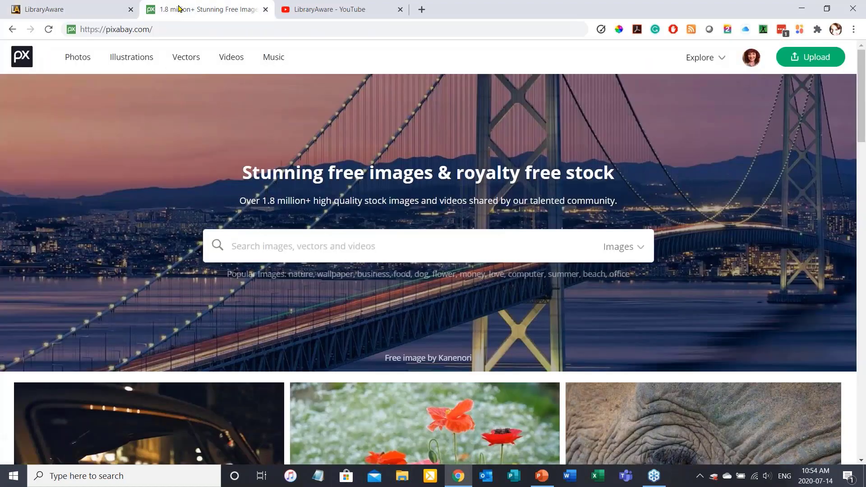
click(281, 248)
text(tablet)
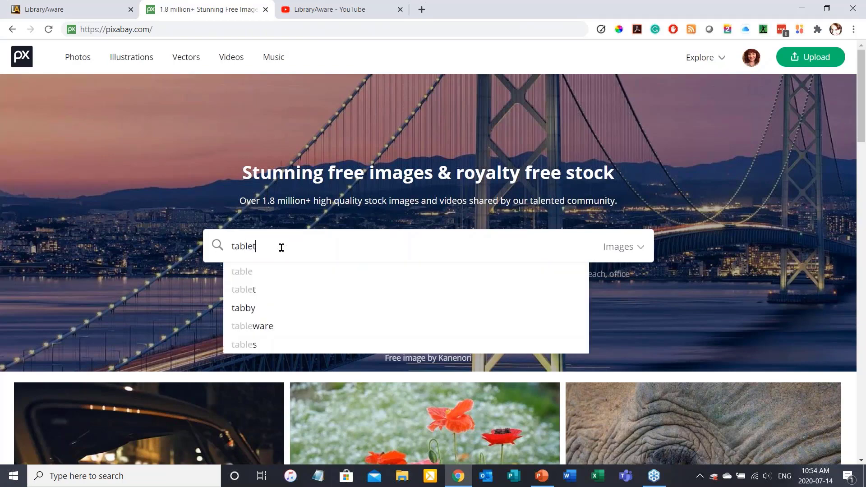
key(Return)
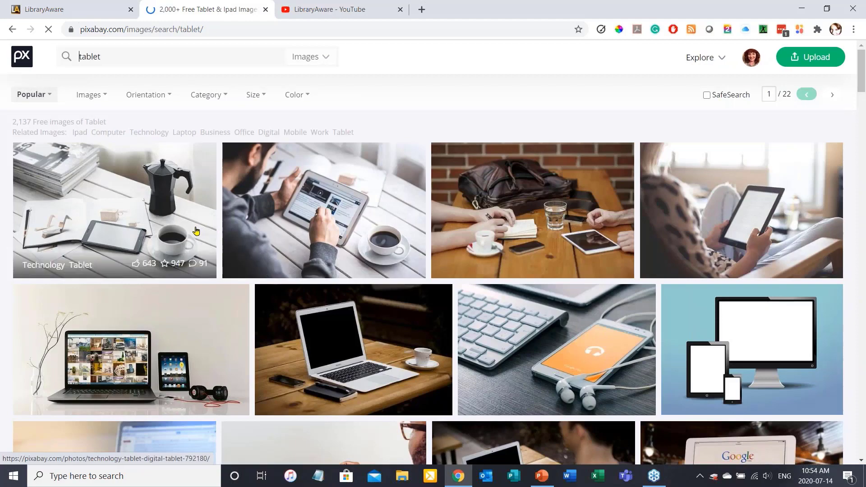
- Copy the image address of the Pixabay photo of hands using a tablet before a laptop, and return to the eMagazines sign in LibraryAware
scroll(195, 231, down, 3)
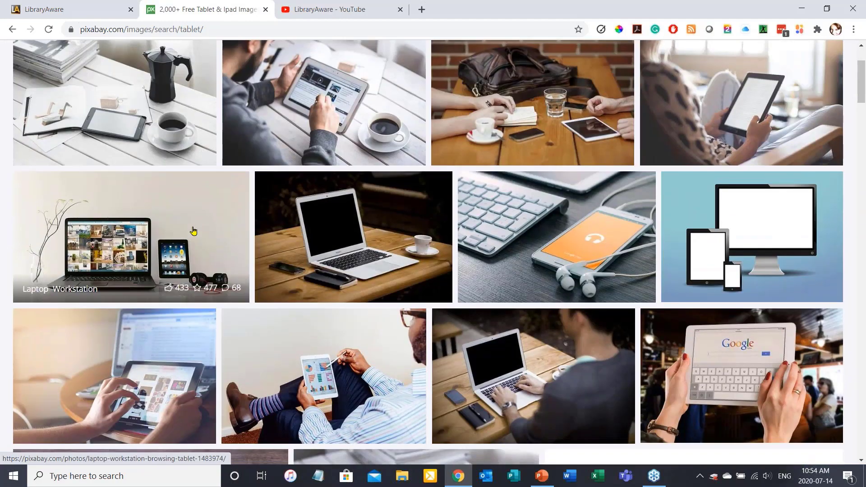
scroll(194, 231, down, 1)
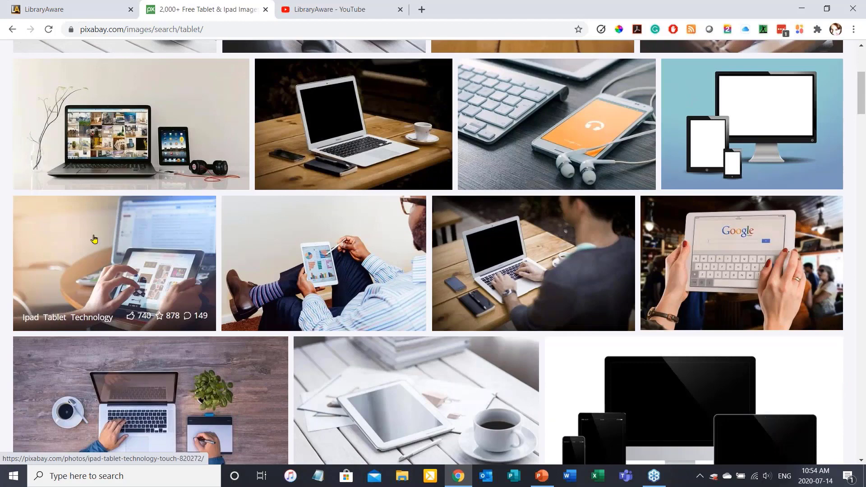
click(130, 255)
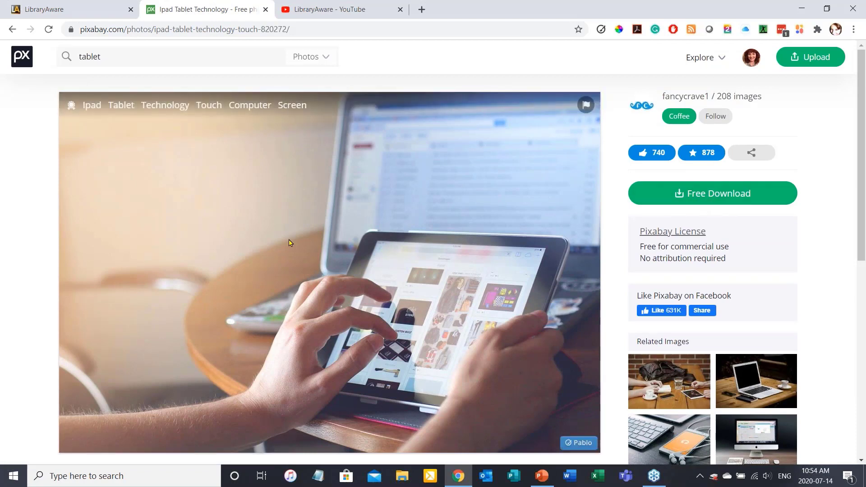
right_click(253, 261)
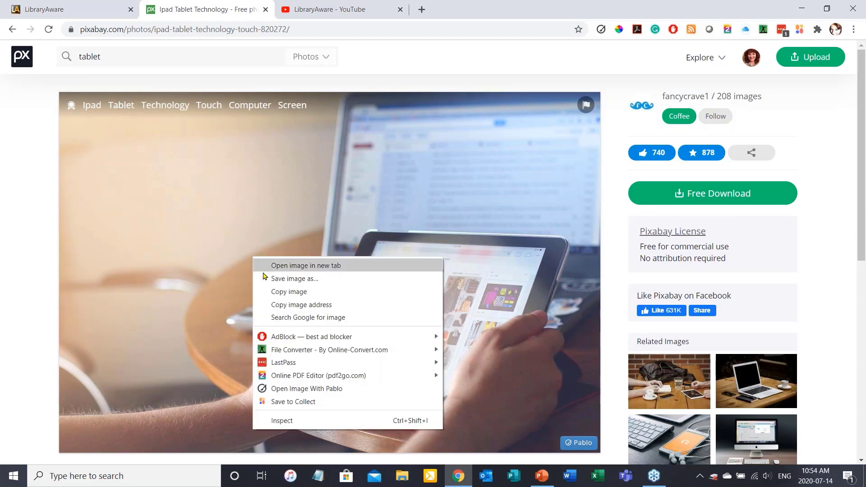
click(302, 307)
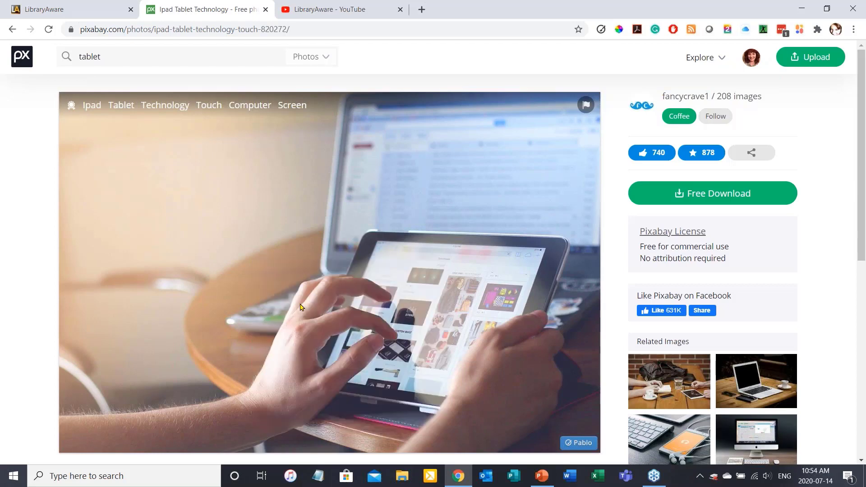
click(68, 7)
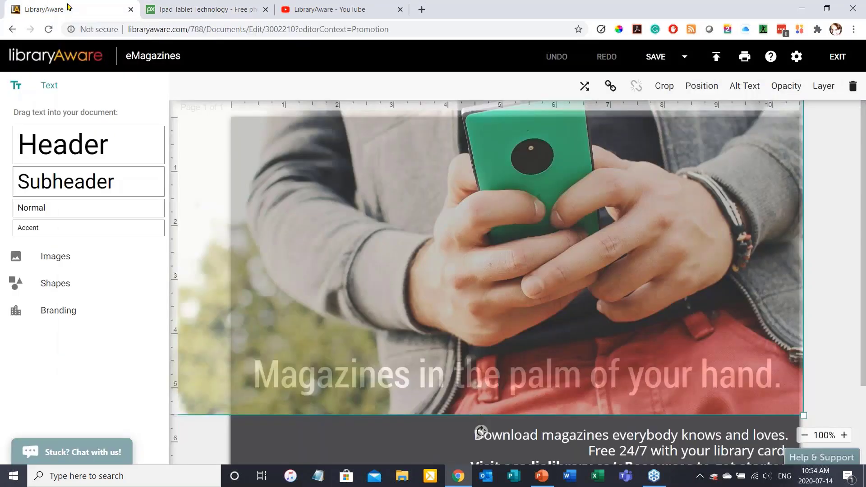
- Start swapping the selected phone photo and upload the copied Pixabay image from its web address
click(584, 87)
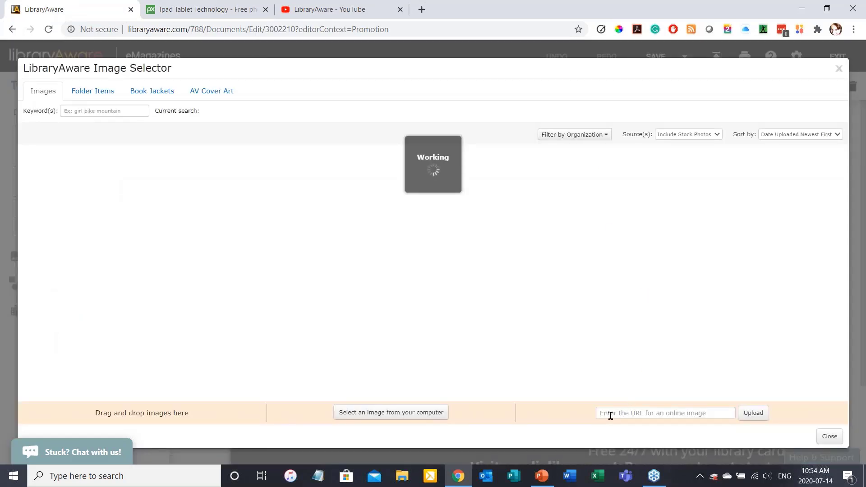
click(686, 414)
key(ctrl+v)
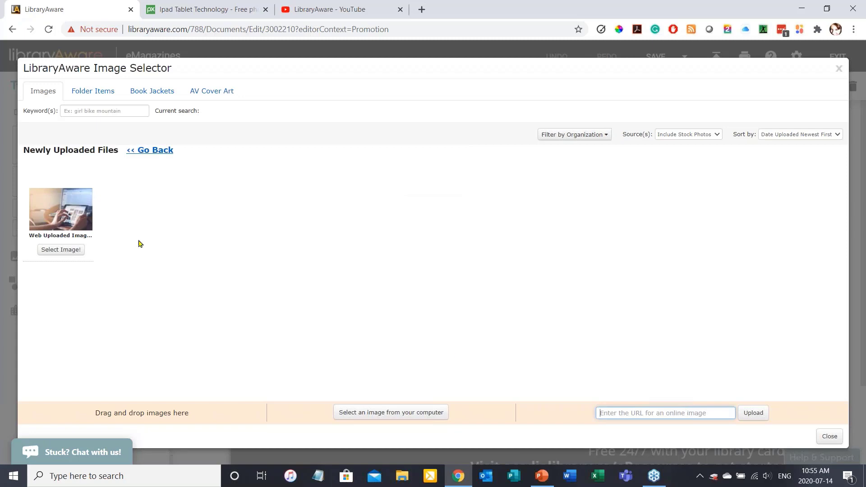
- Choose the uploaded tablet image as the eMagazines sign's photo, accept its placement and deselect it
mouse_move(51, 204)
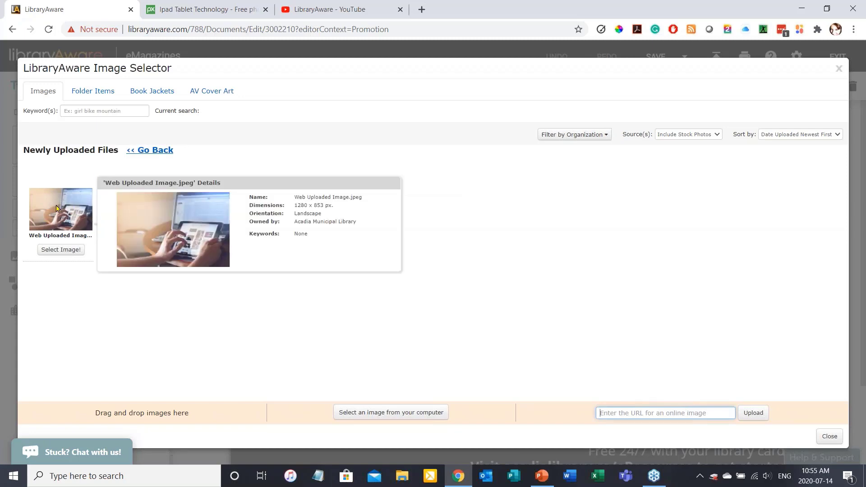
click(58, 254)
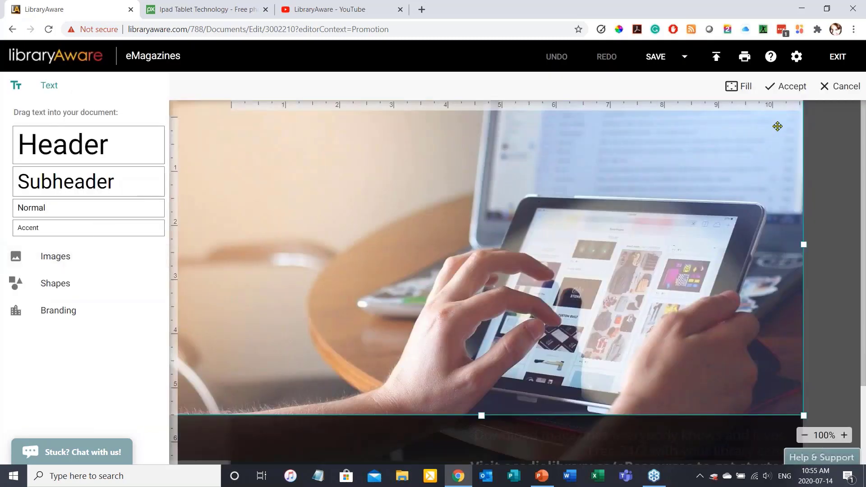
click(793, 86)
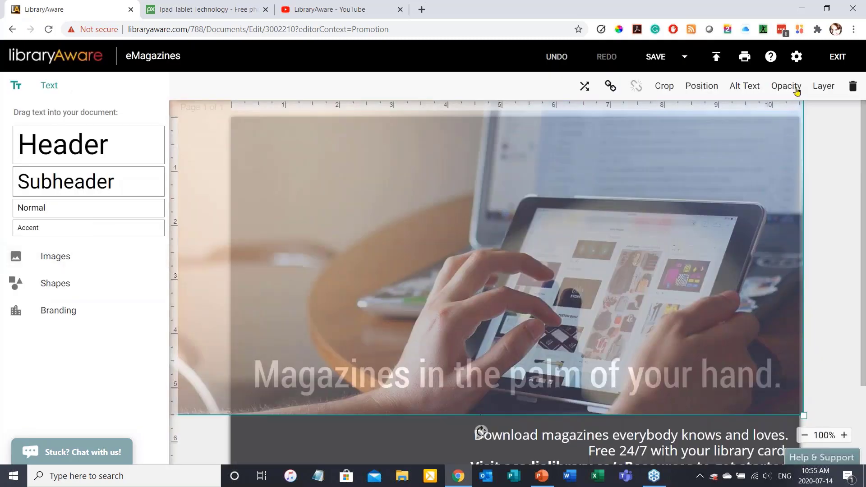
click(837, 226)
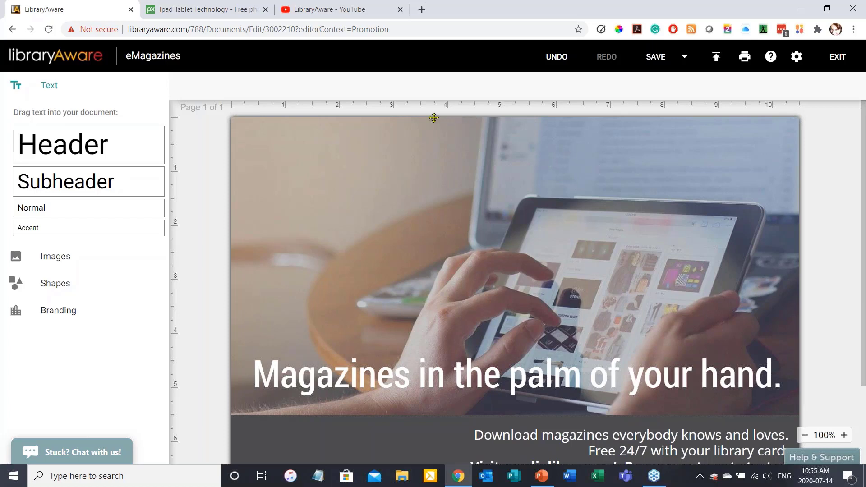
- Undo the photo replacement, redo it and undo it once more, then save the eMagazines sign and exit the editor
click(834, 57)
click(520, 97)
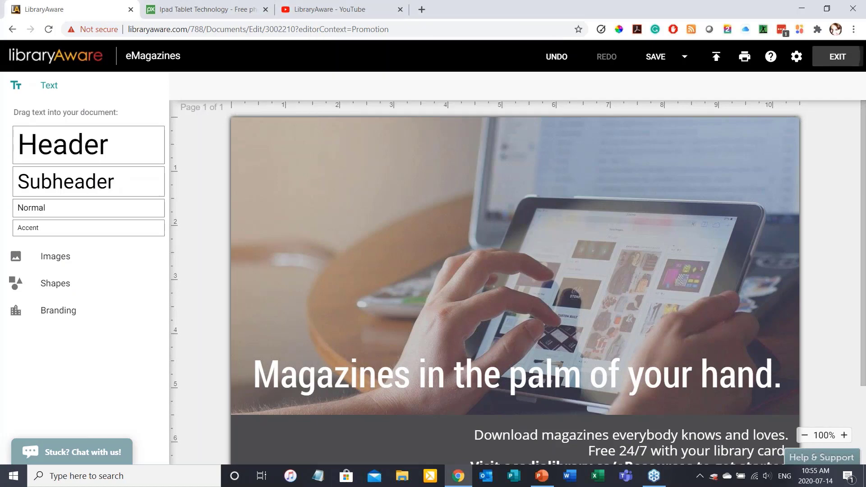
click(554, 59)
click(615, 61)
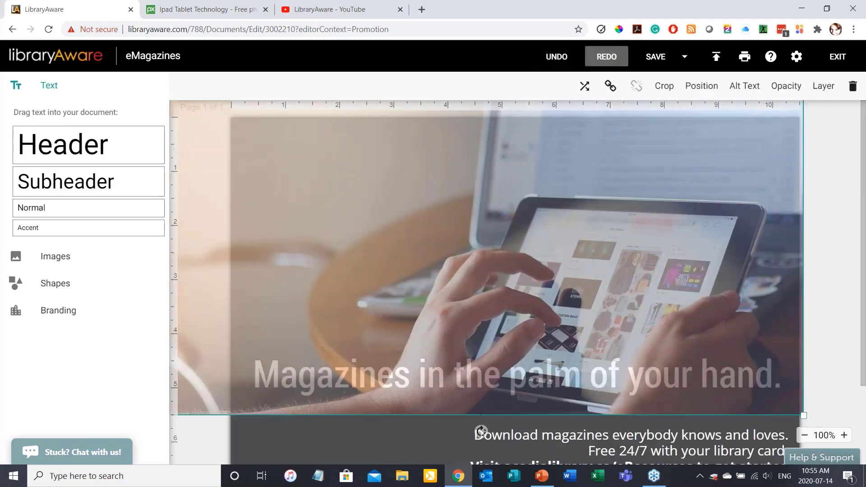
click(557, 57)
click(655, 57)
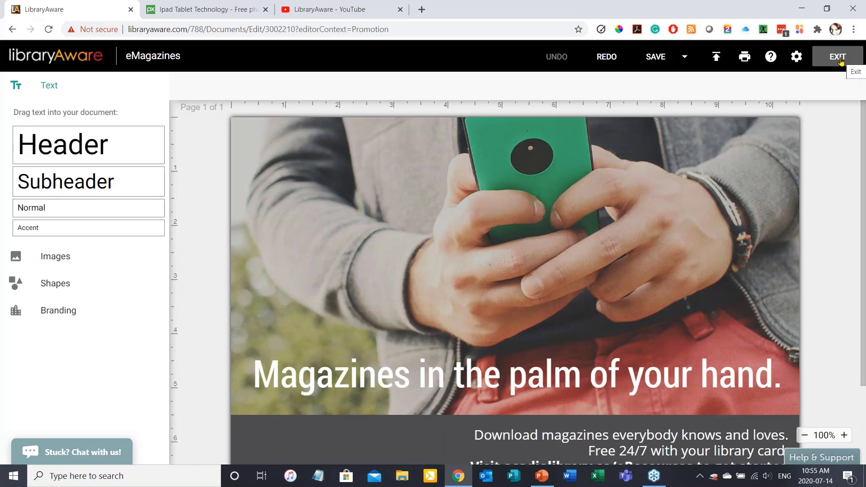
click(840, 58)
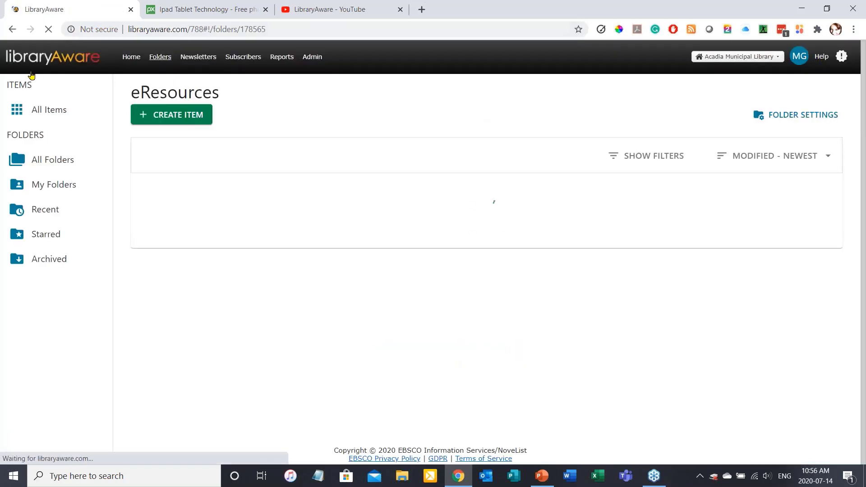
- Open the LibraryAware help site and search its articles for "branding"
click(822, 57)
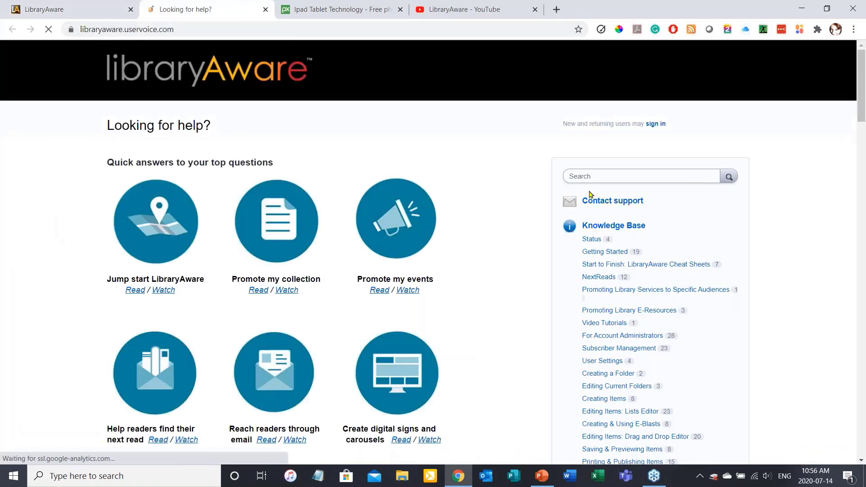
click(586, 175)
text(branding)
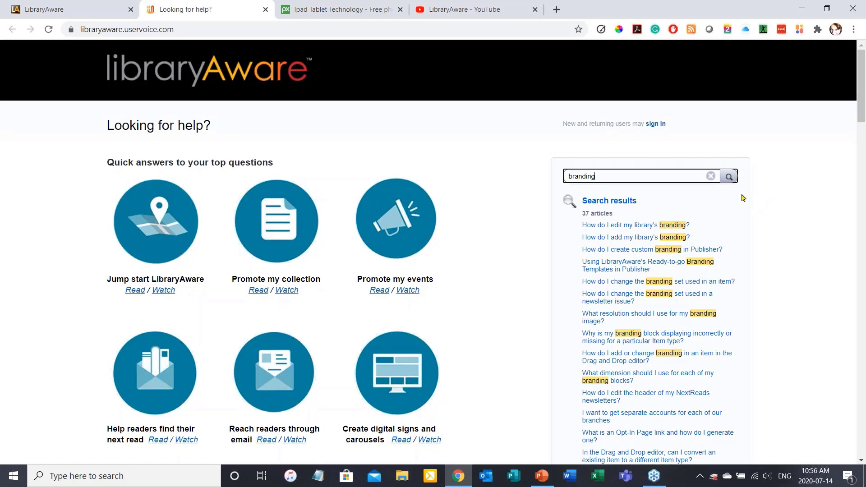
- Return to LibraryAware and open the Branding page of the library's template management settings
click(53, 9)
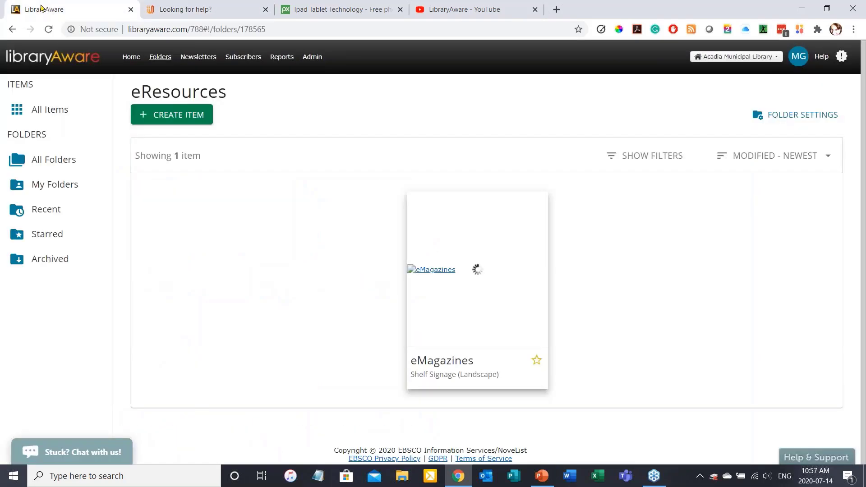
click(312, 57)
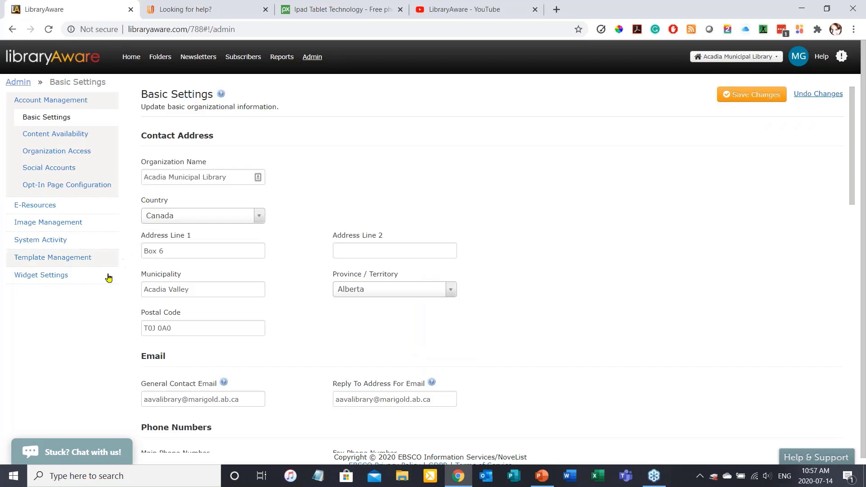
click(78, 262)
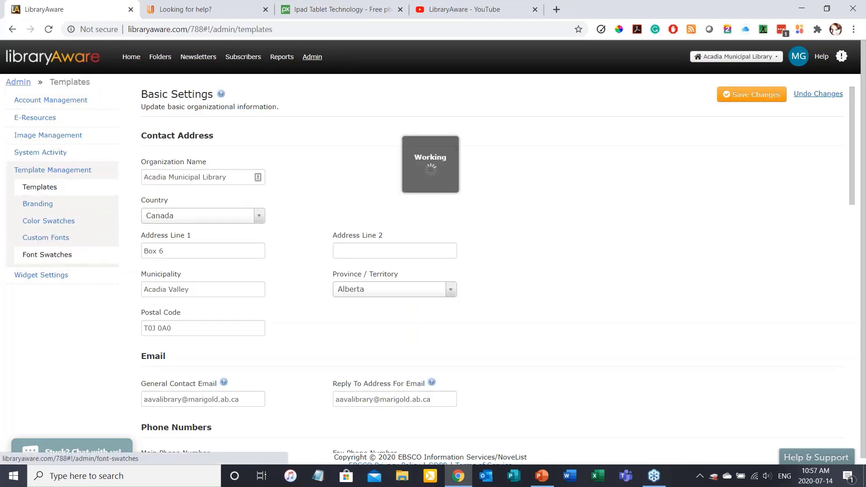
click(40, 204)
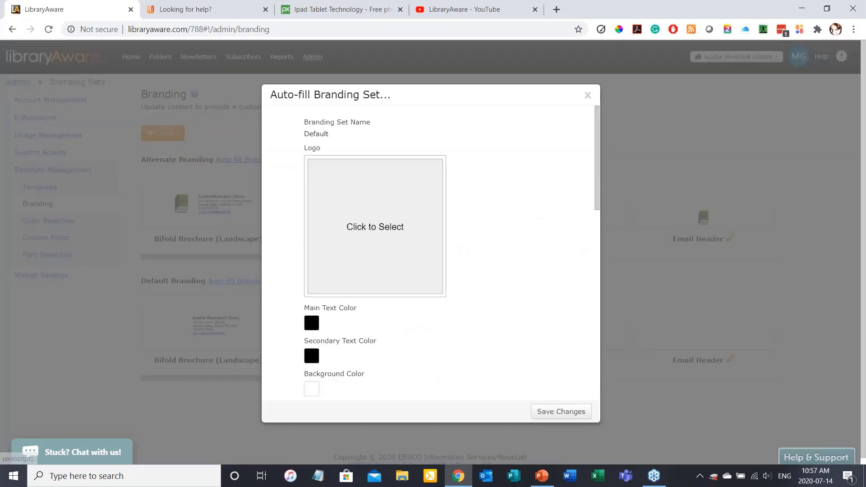
- Open the auto-fill form for the Default branding set, review its logo, color and contact fields, and save it
click(228, 287)
scroll(500, 207, down, 4)
scroll(499, 209, down, 6)
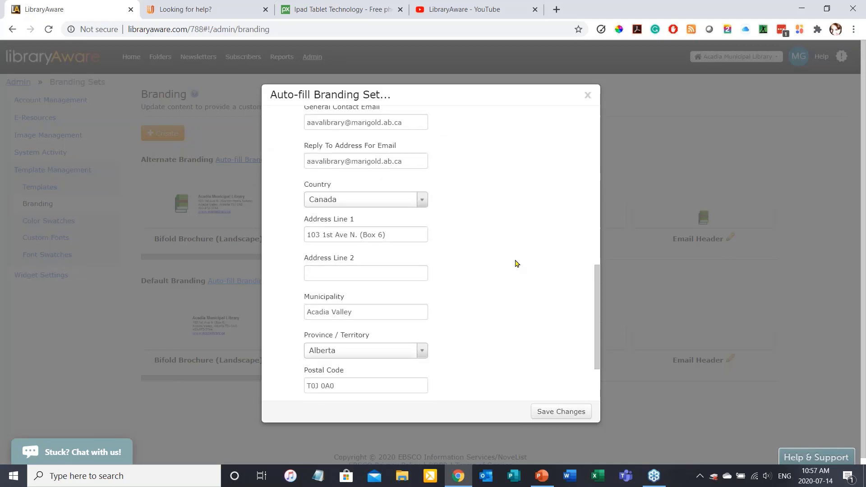
click(553, 417)
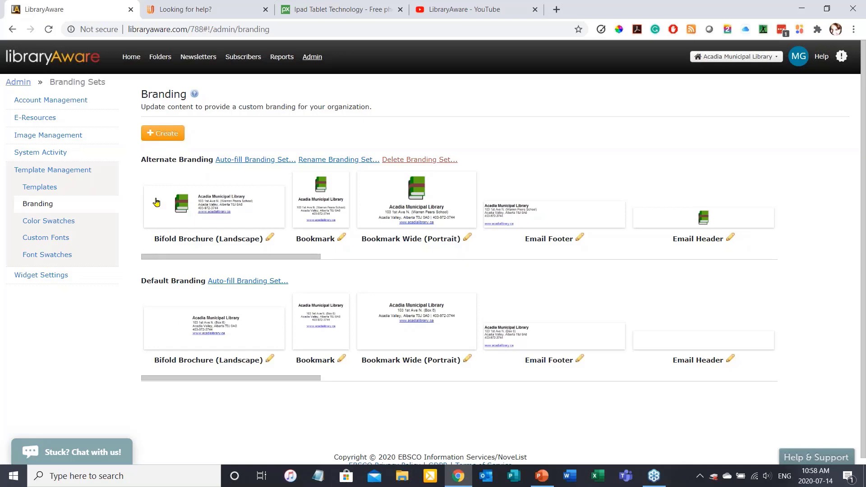
- Return to the help site's branding results and examine the article "How do I create custom branding in Publisher?"
click(204, 9)
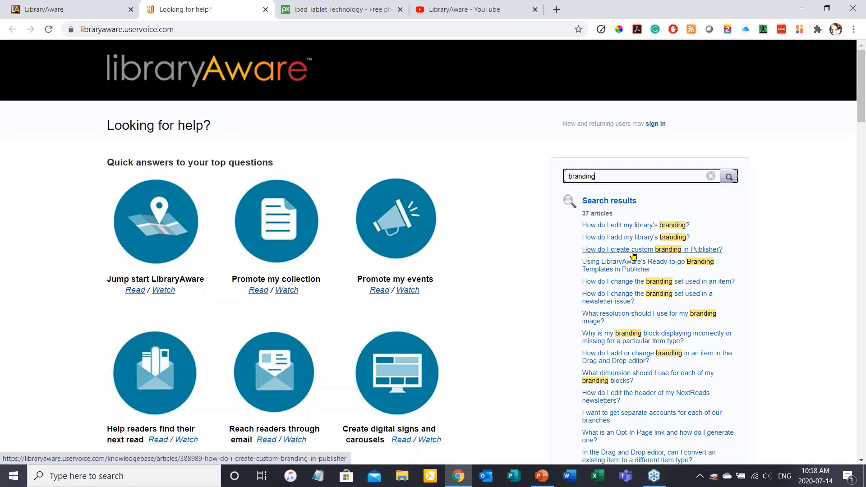
click(614, 251)
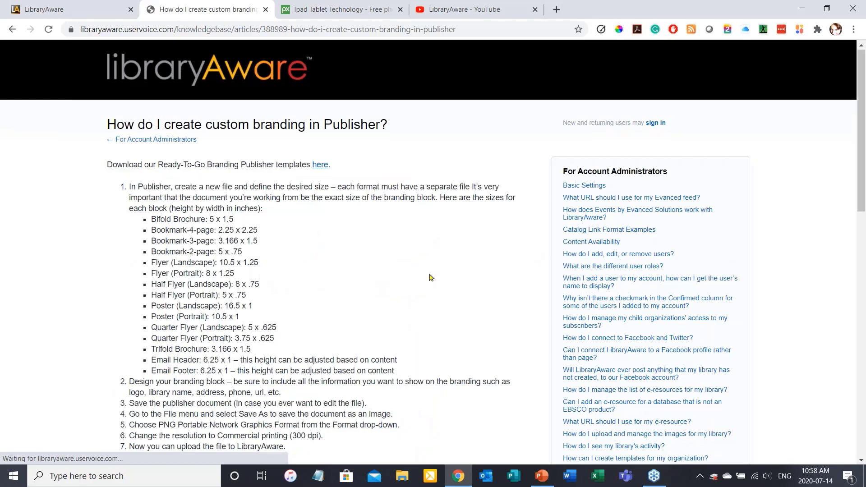
scroll(432, 278, down, 6)
scroll(432, 281, up, 6)
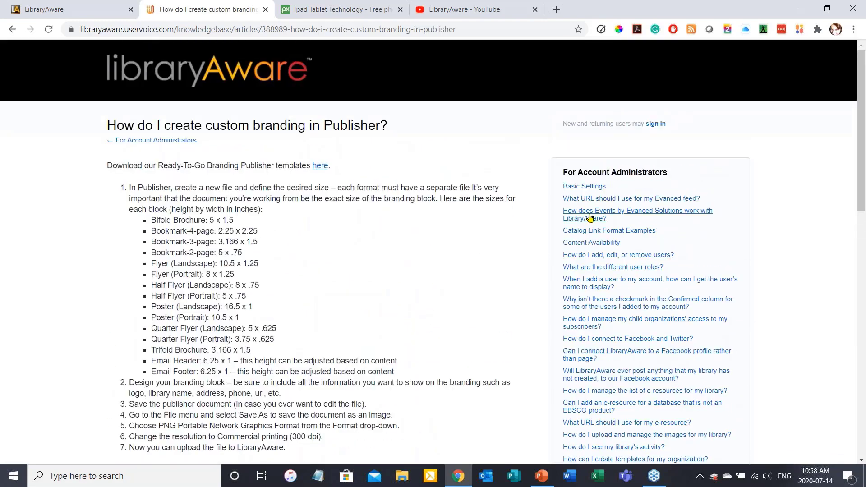
scroll(509, 265, down, 2)
scroll(443, 238, up, 2)
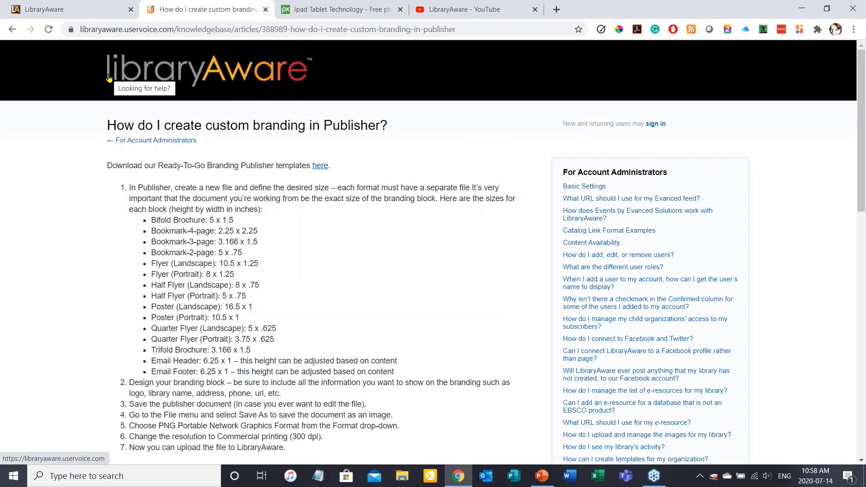
- Revisit the Pixabay tablet photo, and open the full "Basics of Using LibraryAware" playlist on LibraryAware's YouTube channel
click(313, 11)
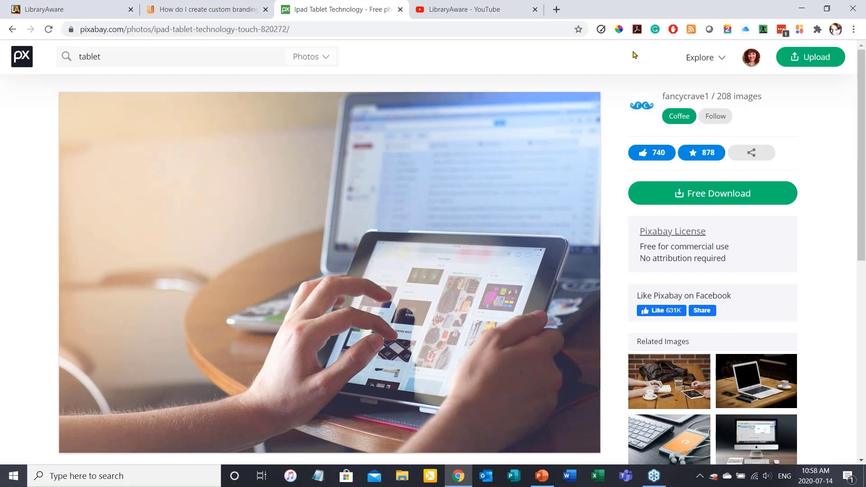
click(448, 9)
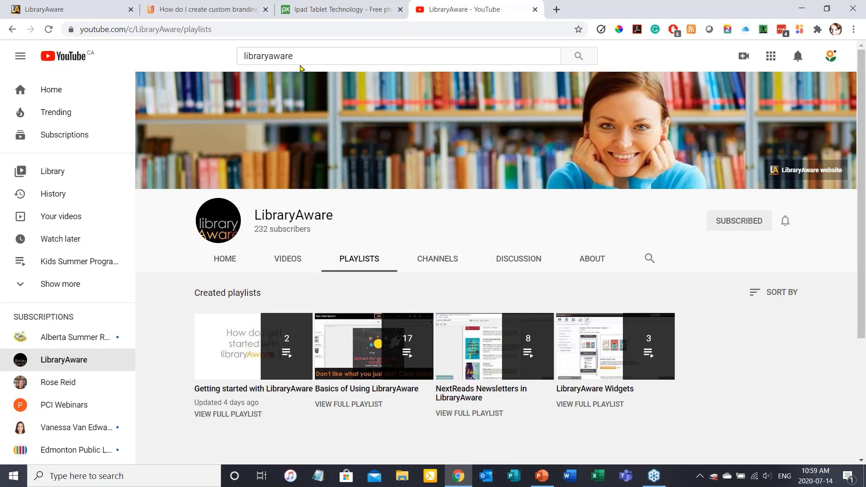
drag(302, 57, 231, 59)
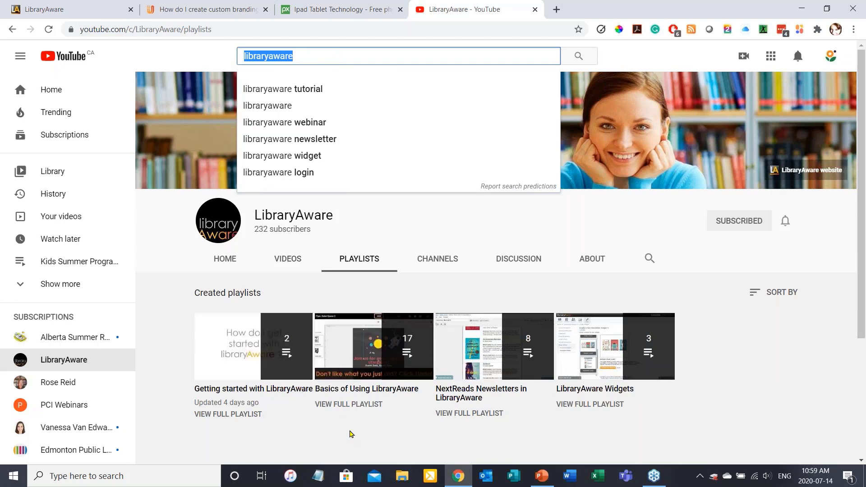
click(351, 433)
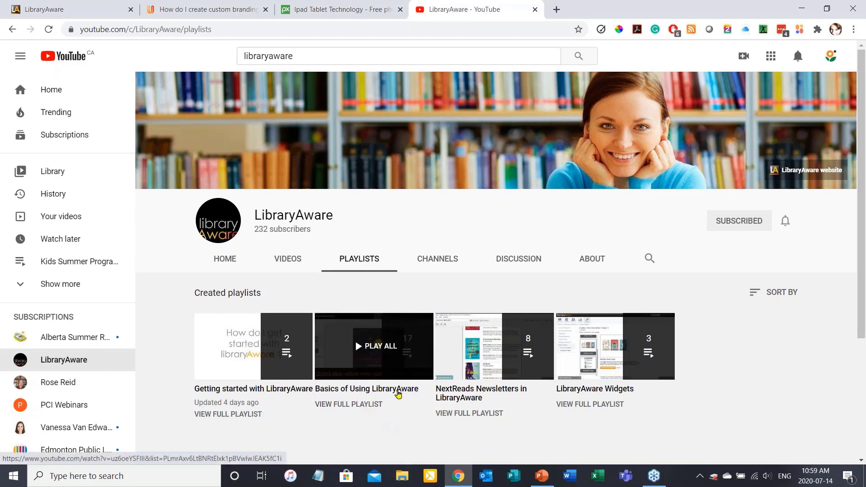
click(361, 406)
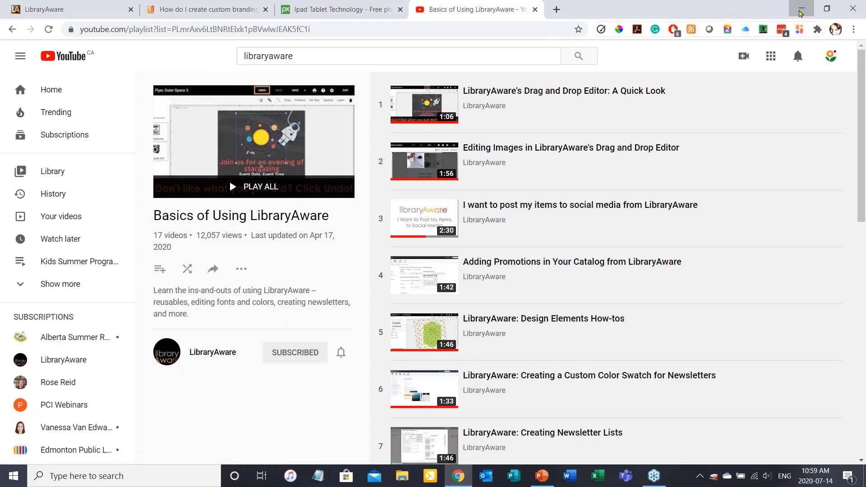
- Switch to PowerPoint, present from the current Live Demo slide with the displays swapped, and advance to the Printing slide
click(801, 13)
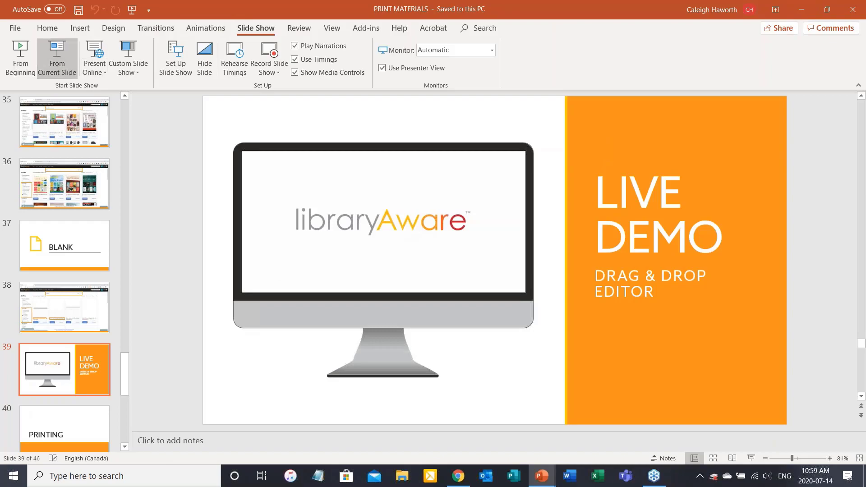
click(56, 59)
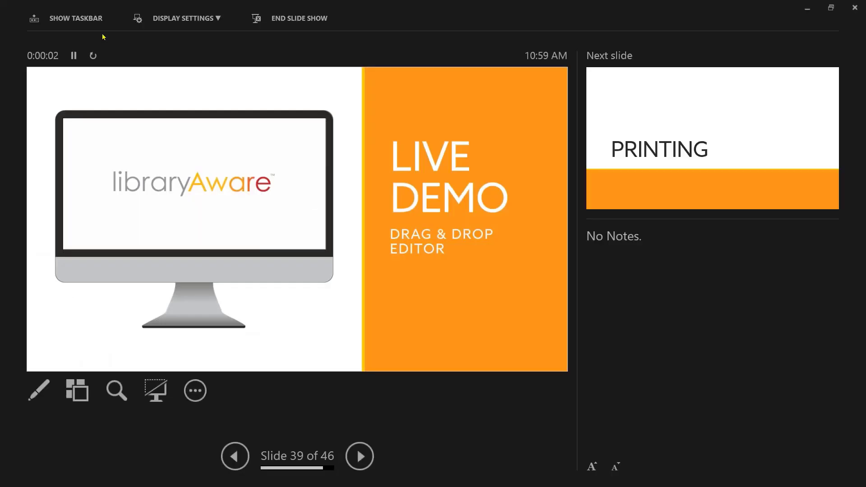
click(183, 18)
click(179, 36)
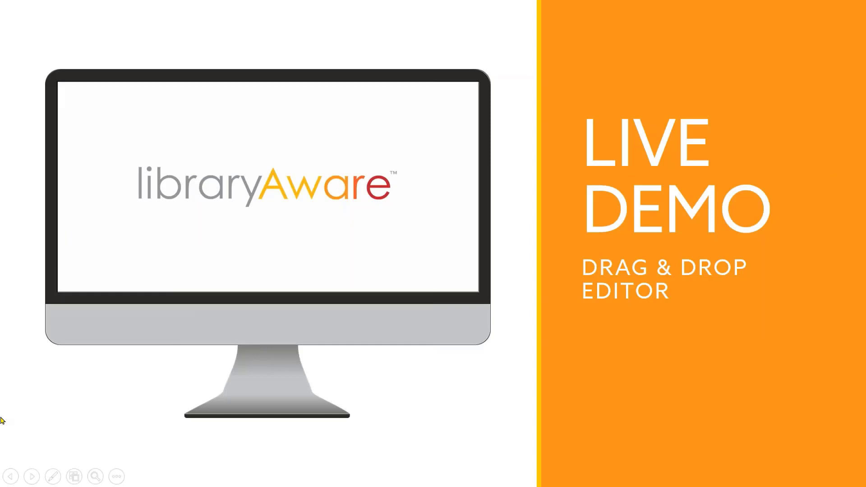
key(Right)
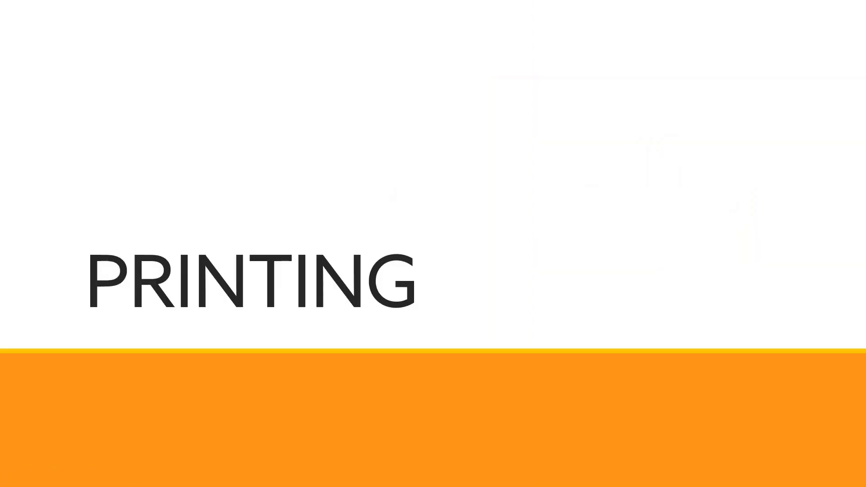